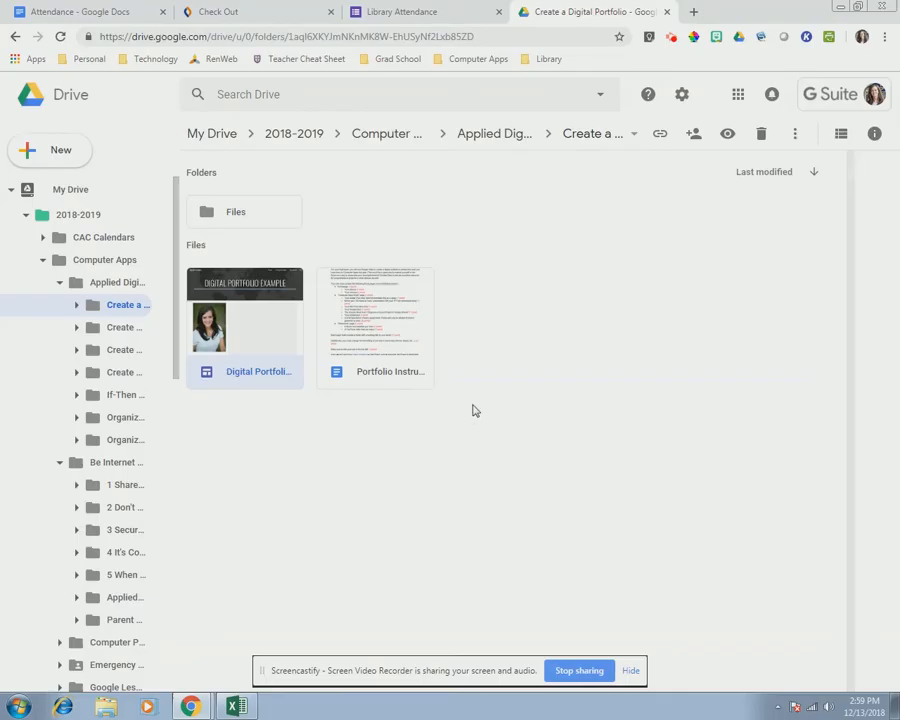
- Create a new Google Sites site from the Create a Digital Portfolio folder's More menu
click(55, 158)
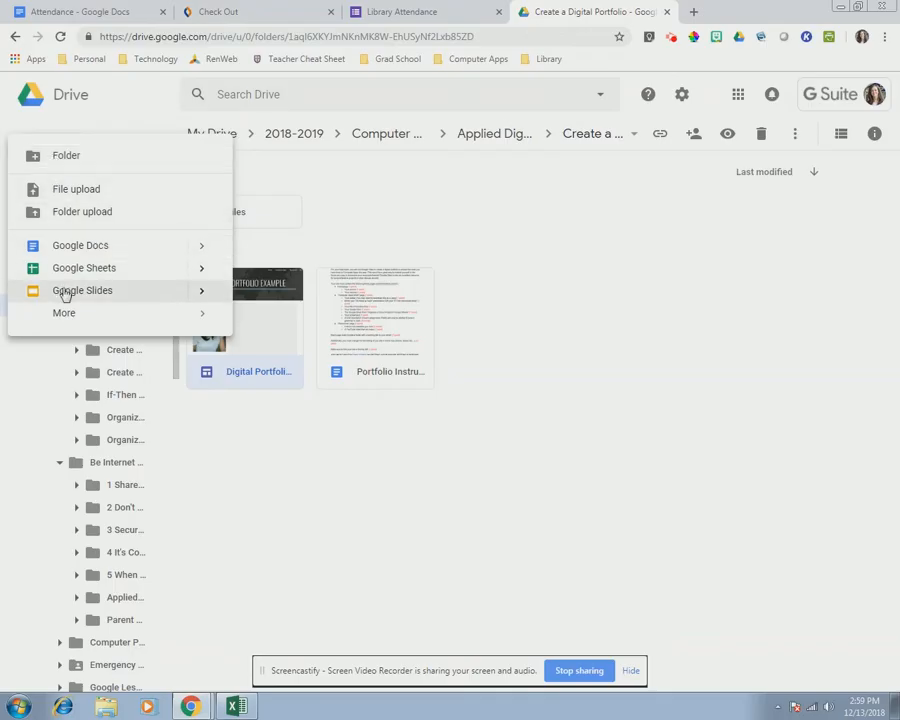
mouse_move(66, 314)
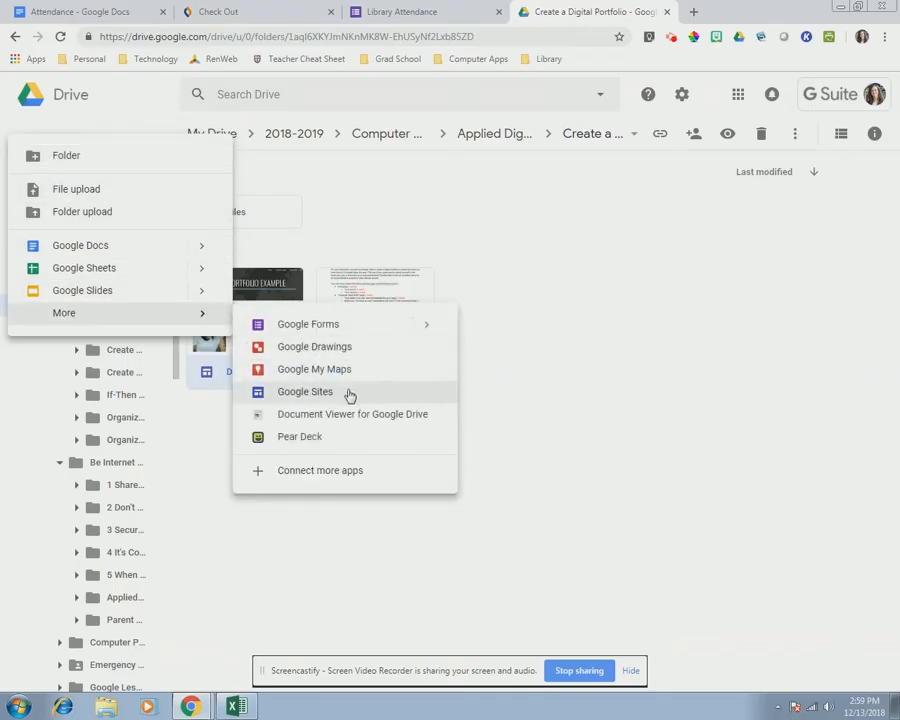
right_click(550, 328)
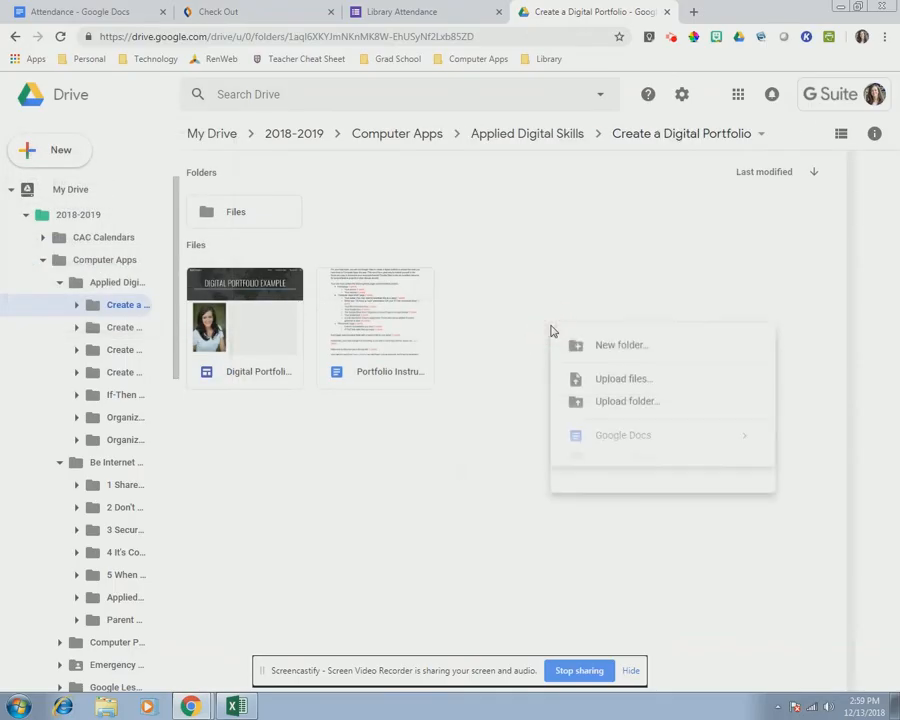
click(608, 508)
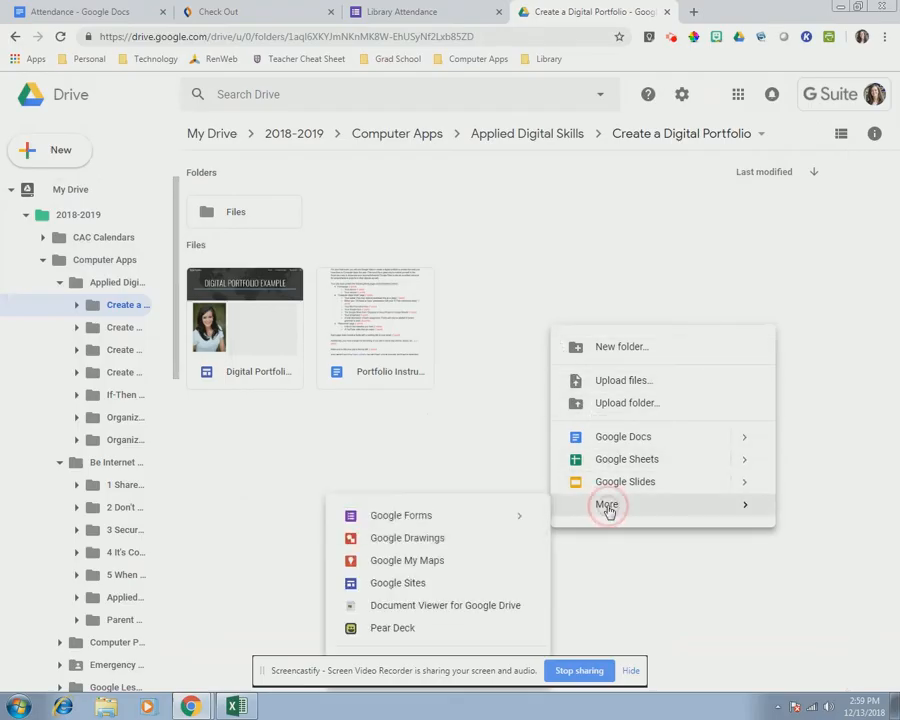
click(409, 585)
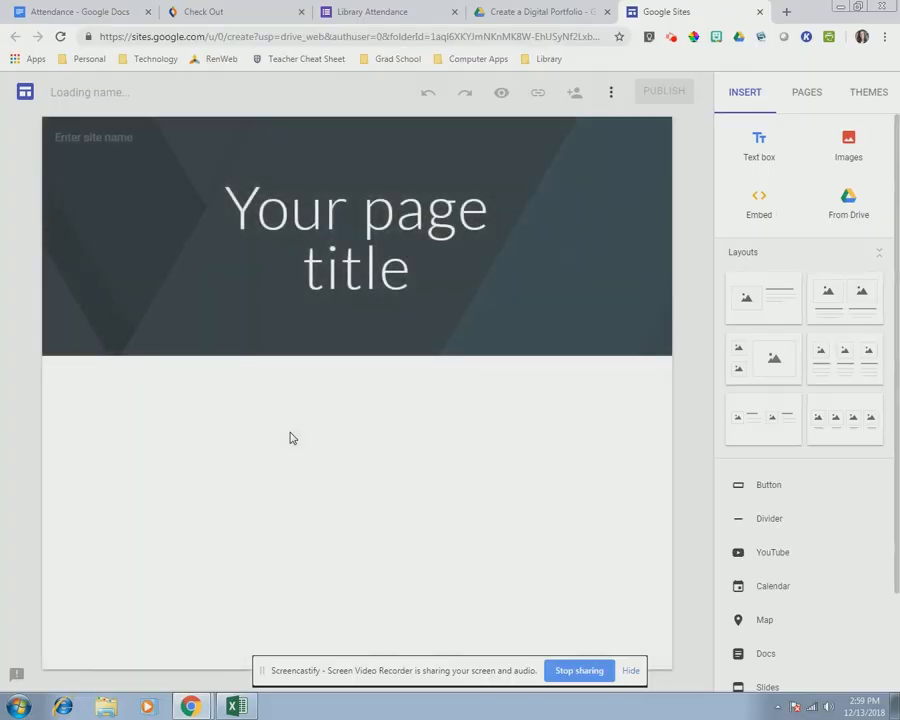
- Title the home page 'Digital Portfolio Example' and widen the title box across the header
click(432, 291)
text(Digital Portfolio Example)
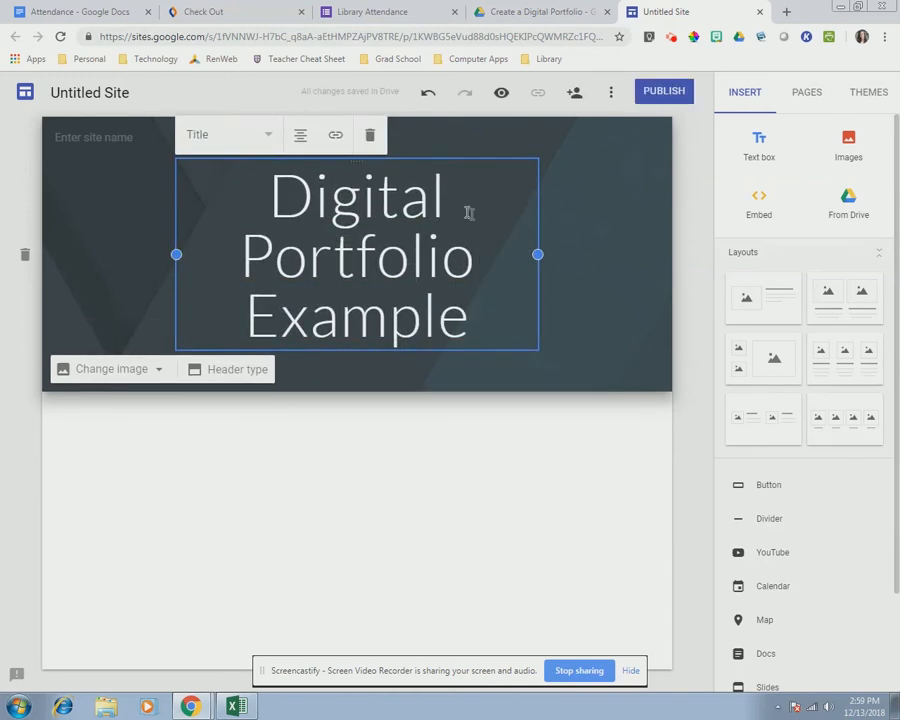
drag(538, 255, 631, 240)
click(160, 237)
drag(176, 236, 83, 236)
click(599, 237)
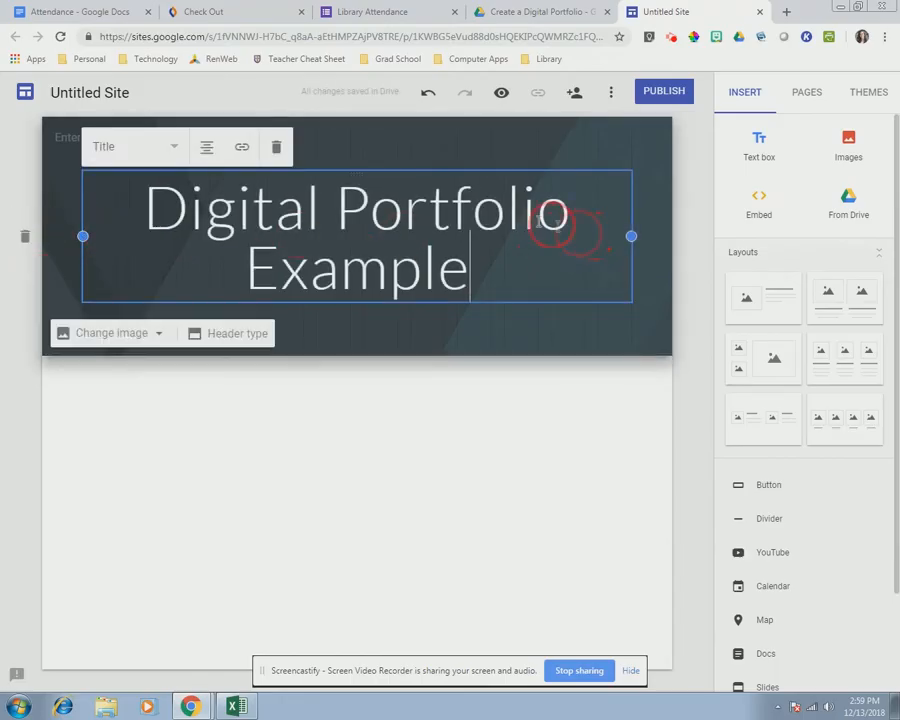
- Rename the untitled site to 'Digital Portfolio'
click(90, 92)
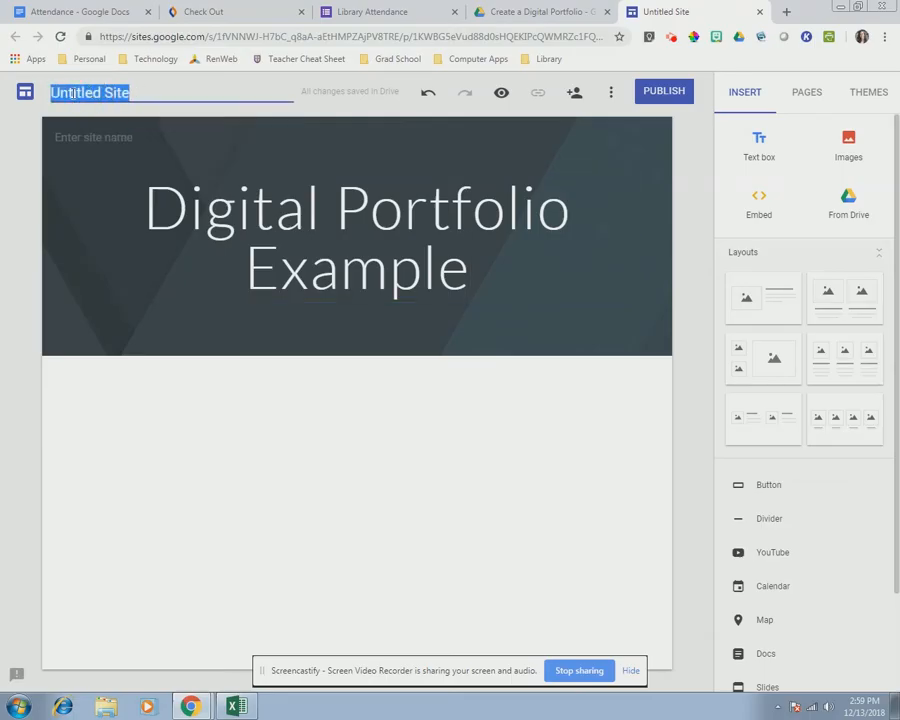
text(Digital Portfolio)
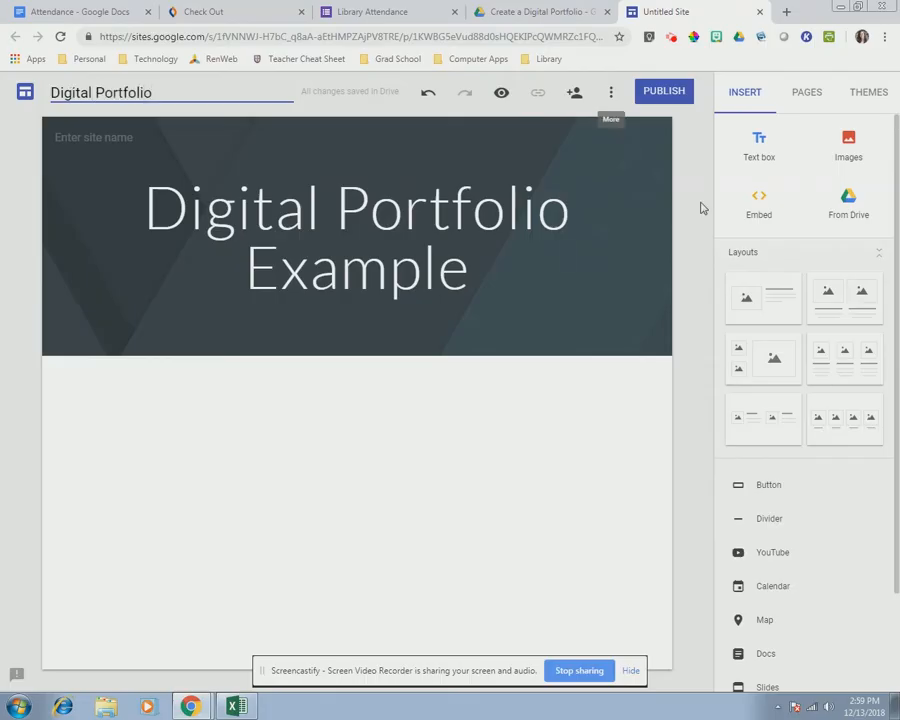
key(Return)
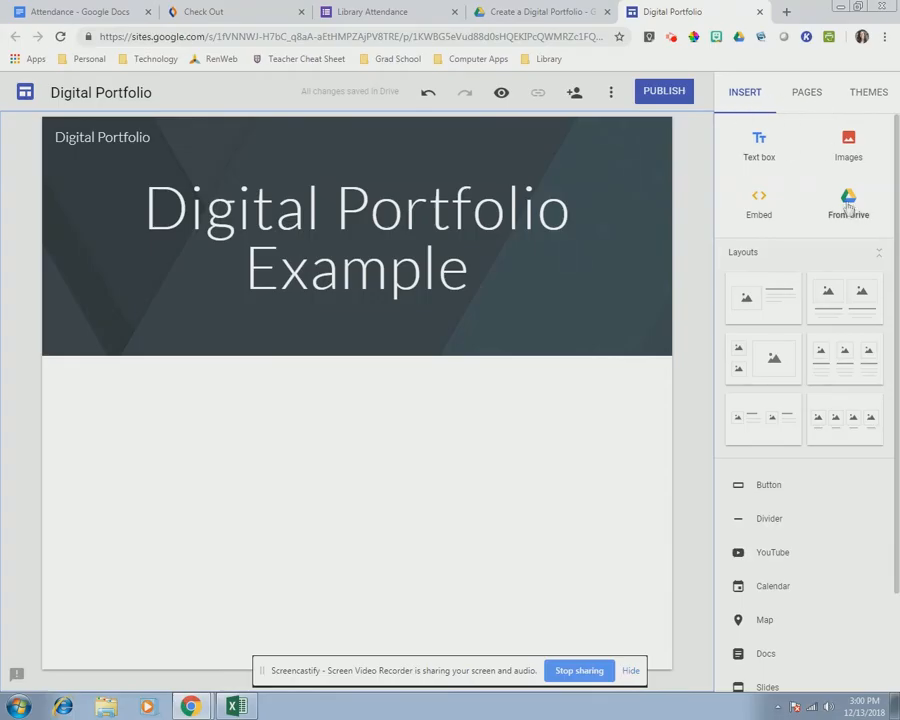
- Add new pages 'Computer Apps Work' and 'Resources', then go back to Home
click(814, 101)
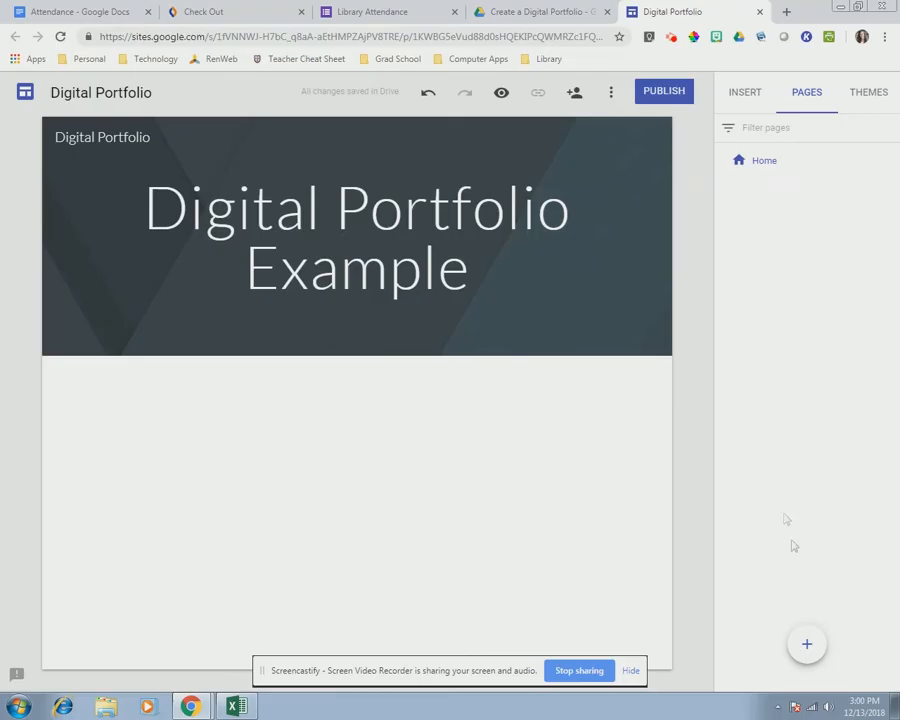
mouse_move(806, 645)
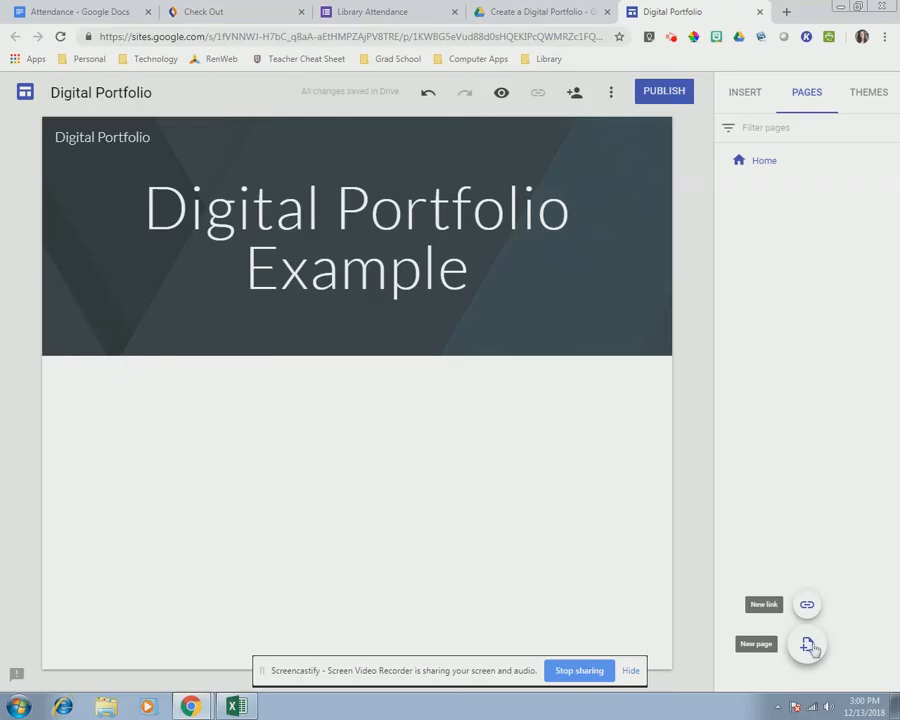
click(809, 648)
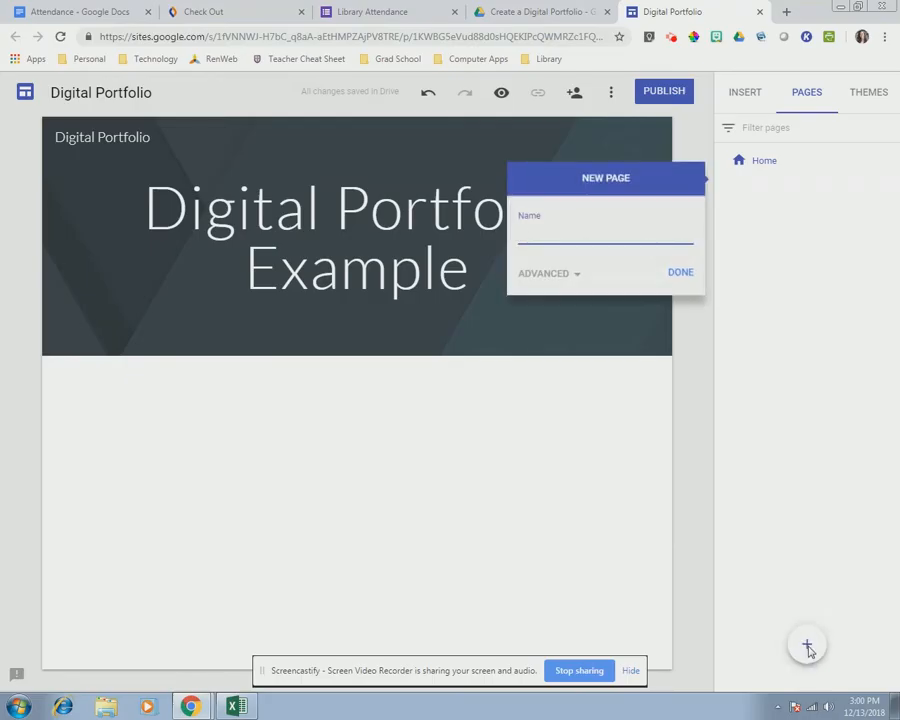
text(Computer Apps Work)
key(Return)
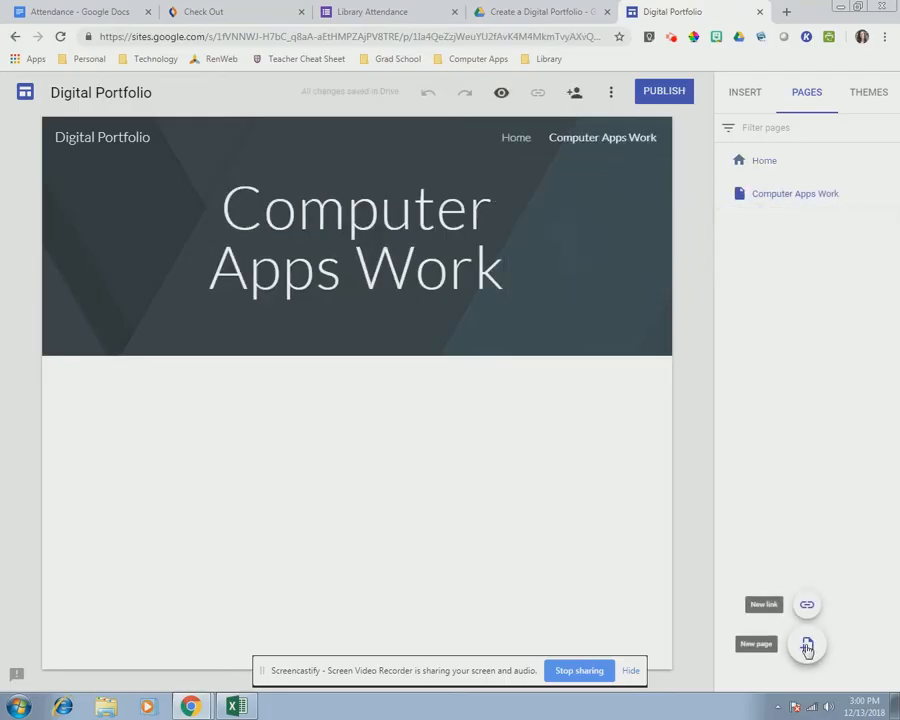
click(807, 648)
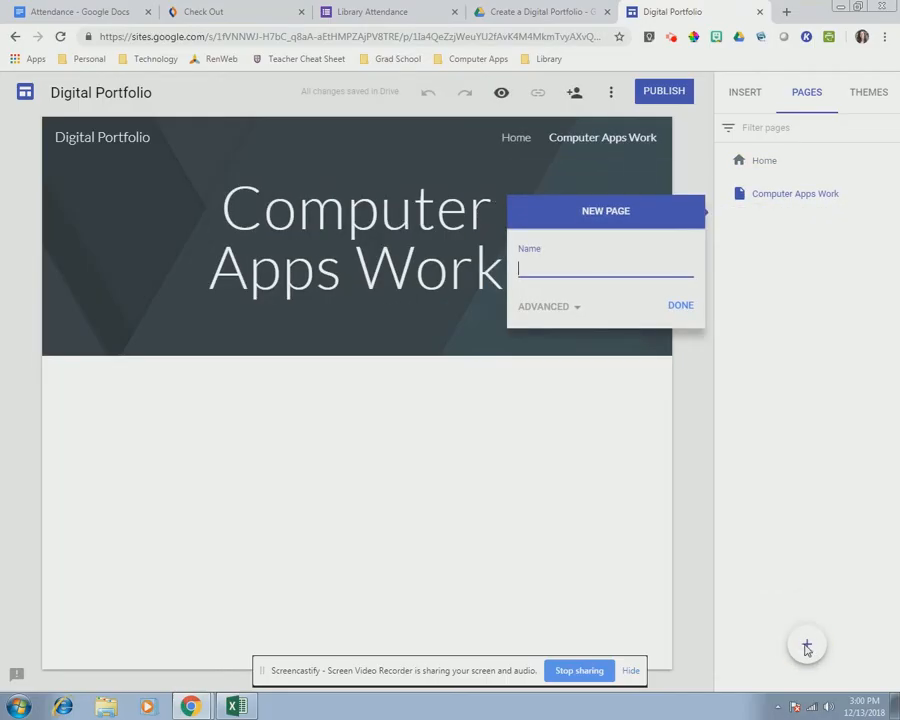
text(Resources)
key(Return)
mouse_move(805, 646)
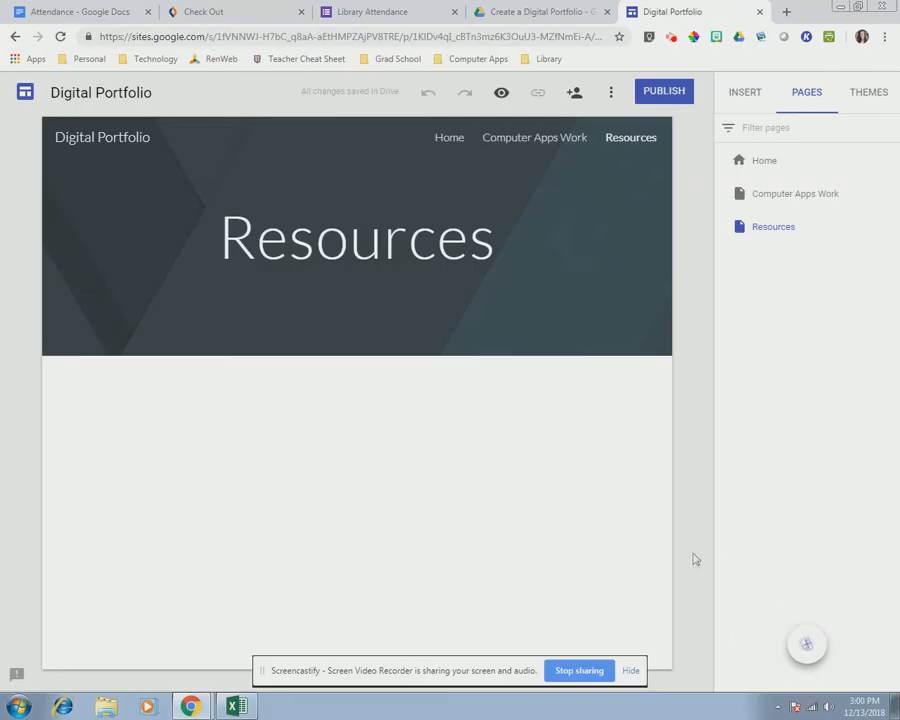
click(772, 170)
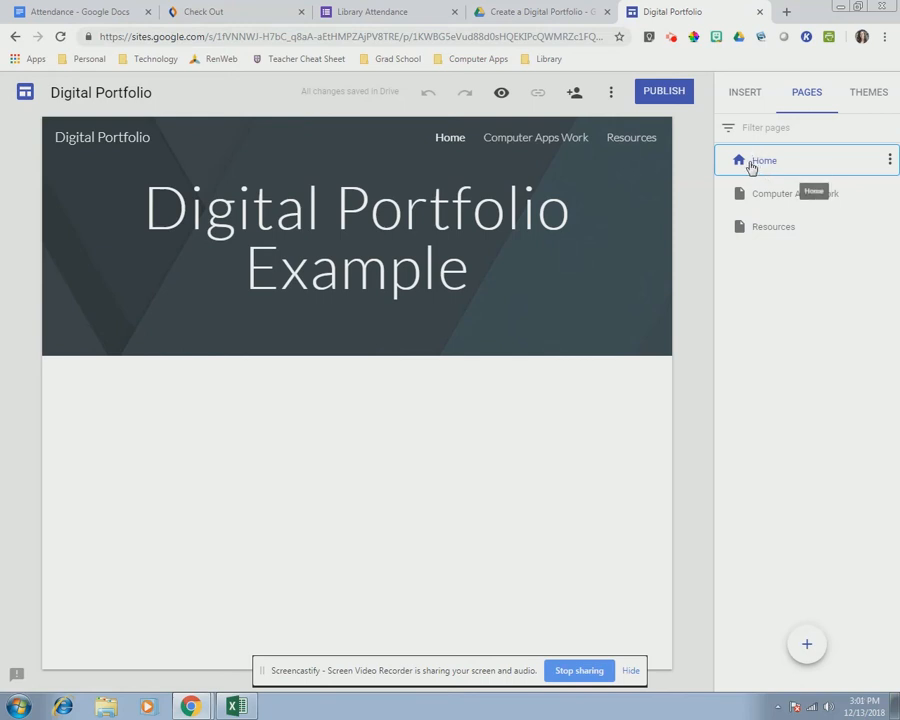
- Add an image-and-text layout from the Insert panel, then undo it
click(748, 104)
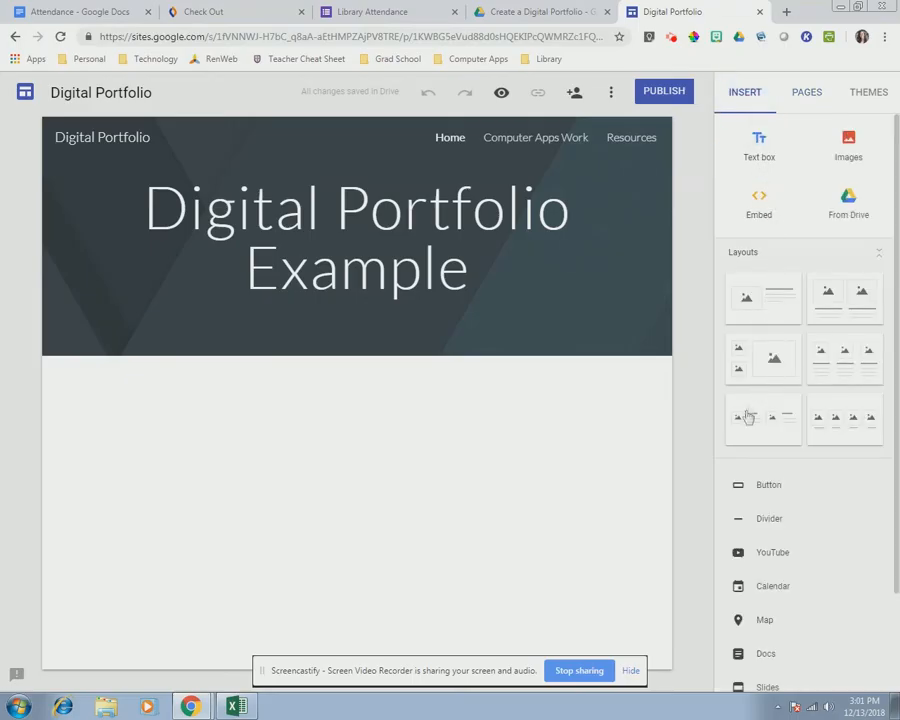
click(766, 302)
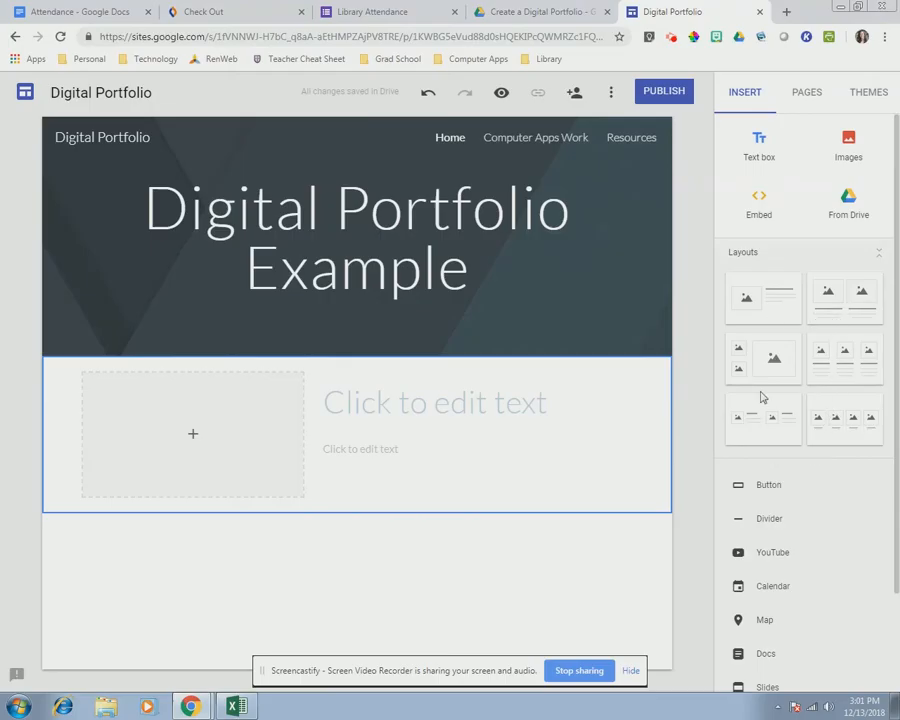
key(ctrl+z)
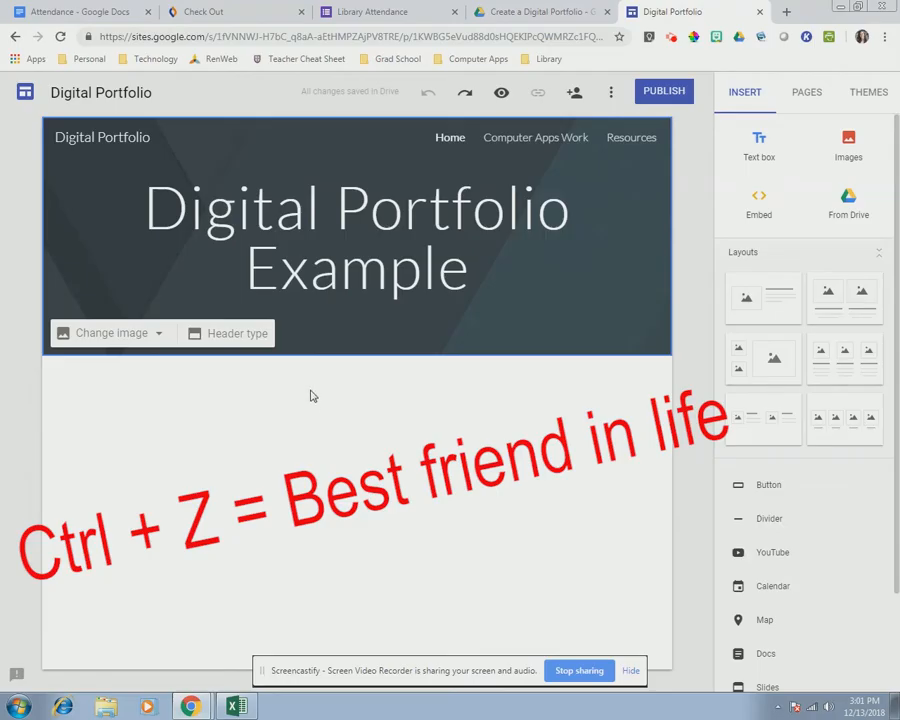
- Insert a test text box in the page body, then clear it and delete its section
double_click(311, 396)
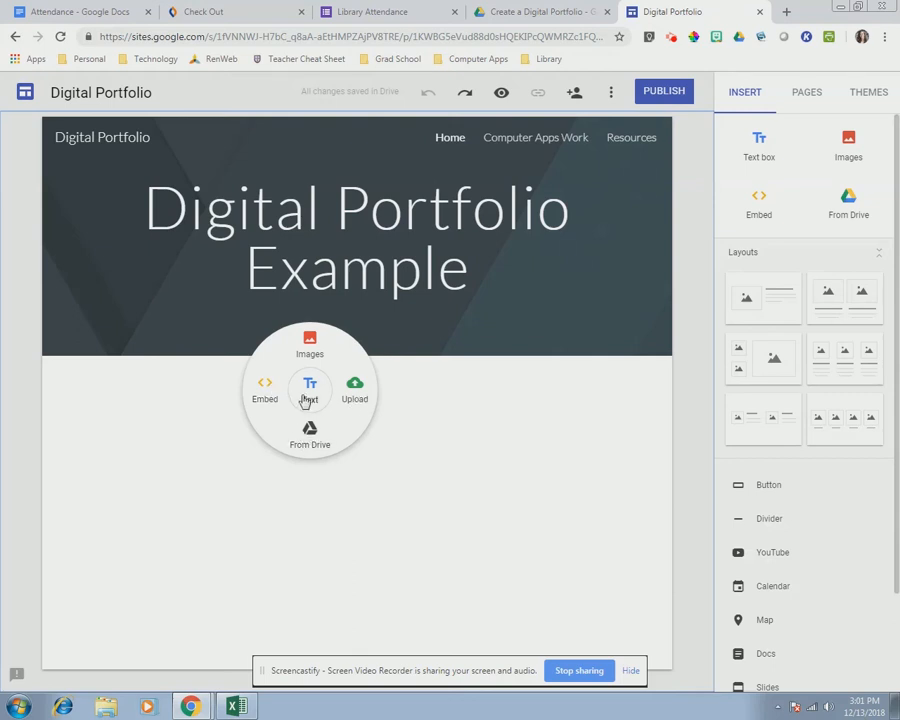
click(311, 392)
text(add test)
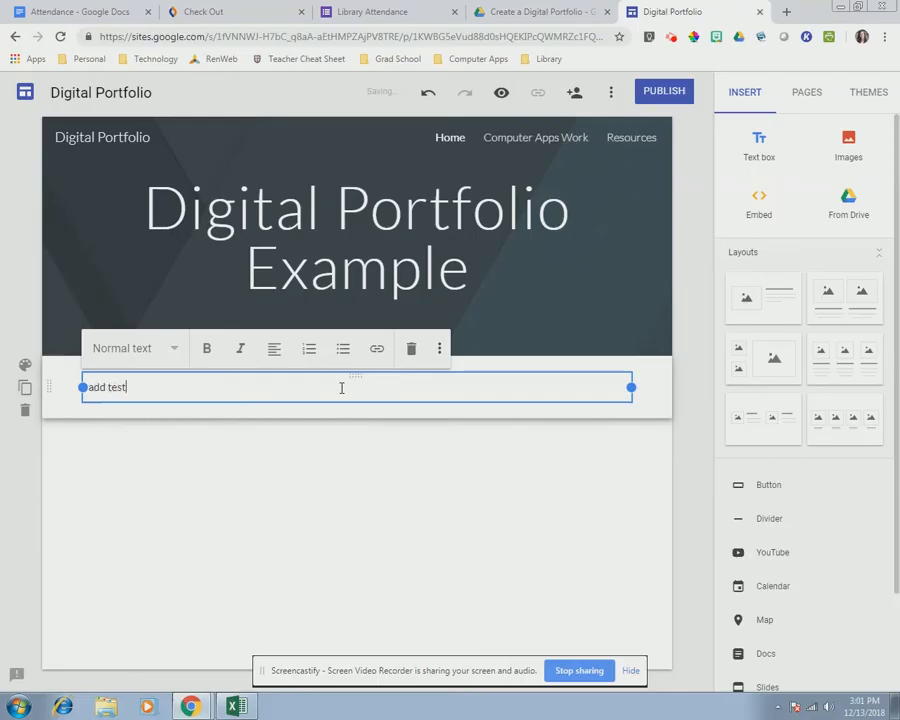
text(t)
key(BackSpace)
key(BackSpace)
key(BackSpace)
key(BackSpace)
key(BackSpace)
key(BackSpace)
key(BackSpace)
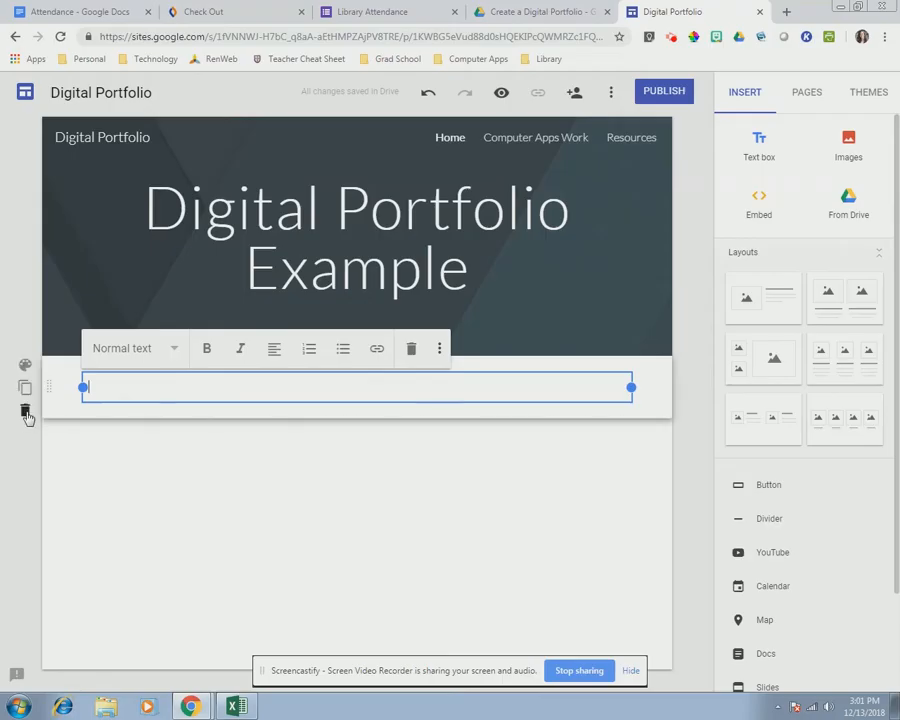
click(26, 413)
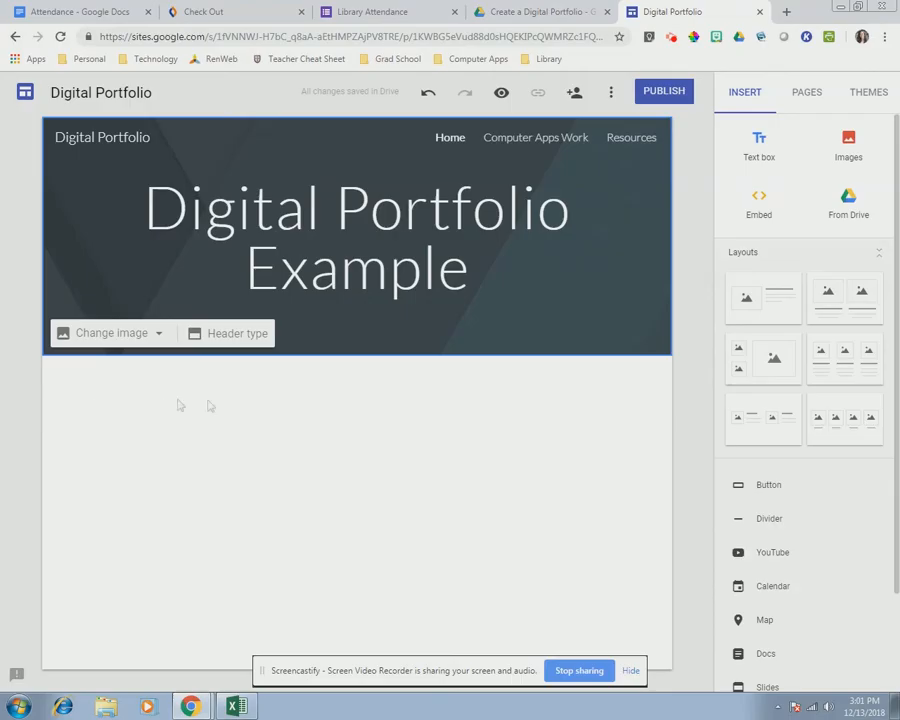
- From Drive's 2018-2019 > … > Create a Digital Portfolio > Files, add the portrait photo and resume PDF
click(843, 200)
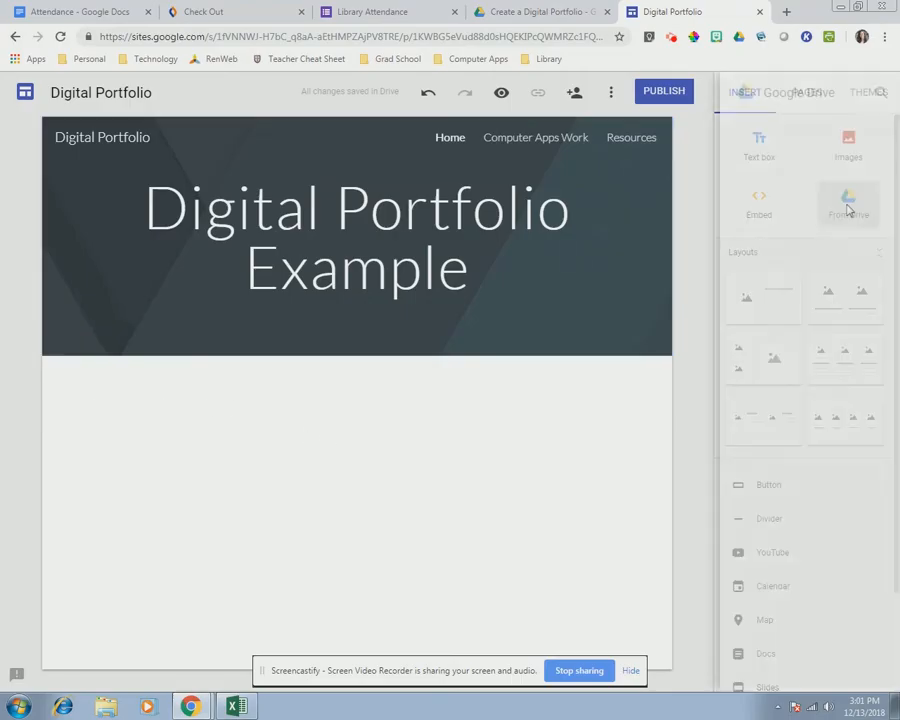
double_click(705, 225)
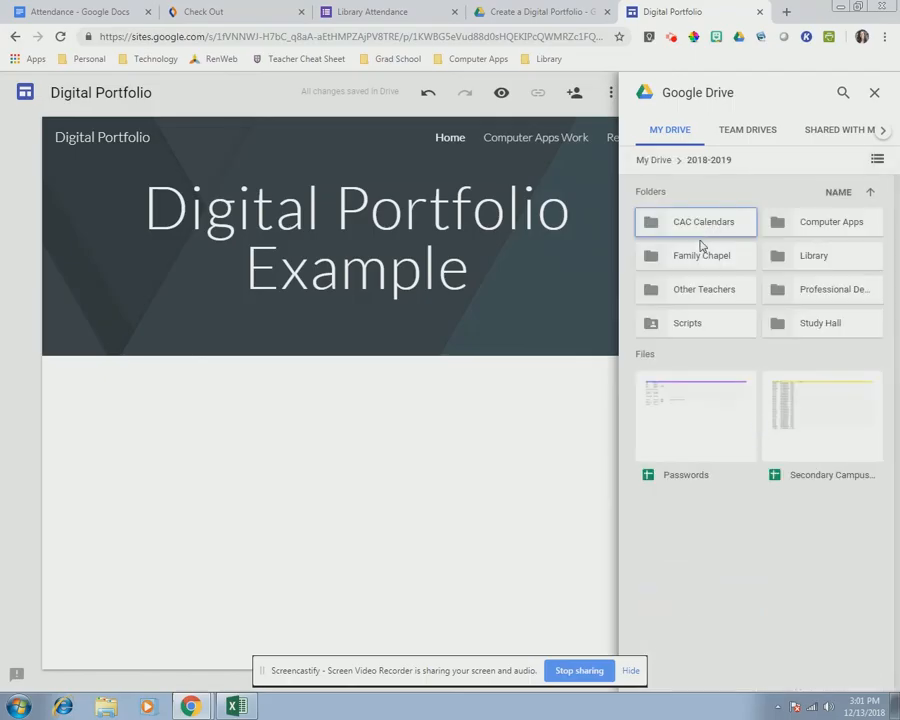
double_click(793, 228)
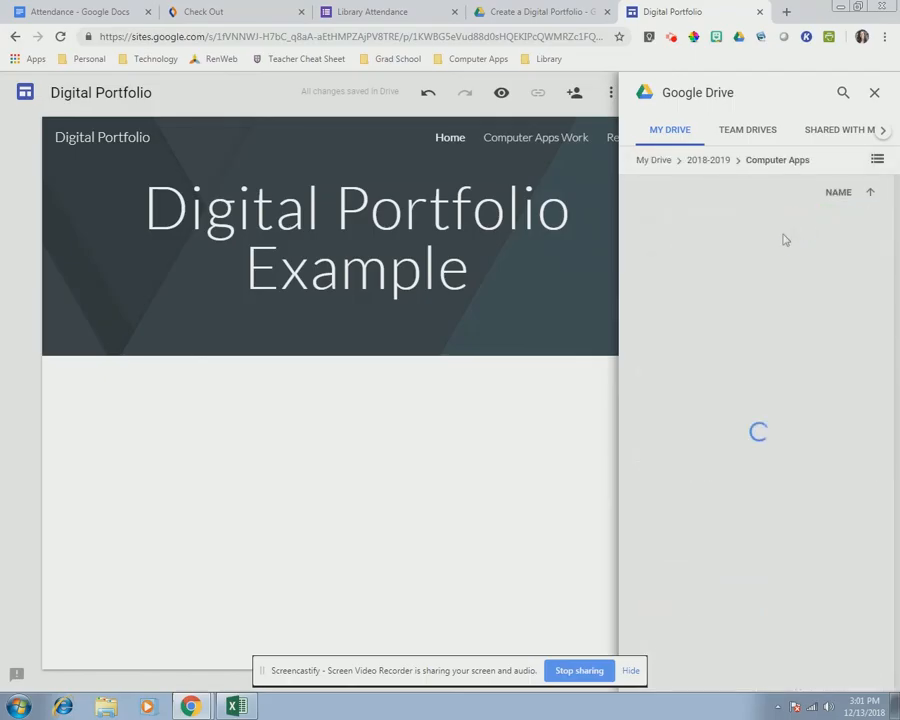
double_click(686, 228)
click(684, 232)
double_click(684, 234)
double_click(684, 232)
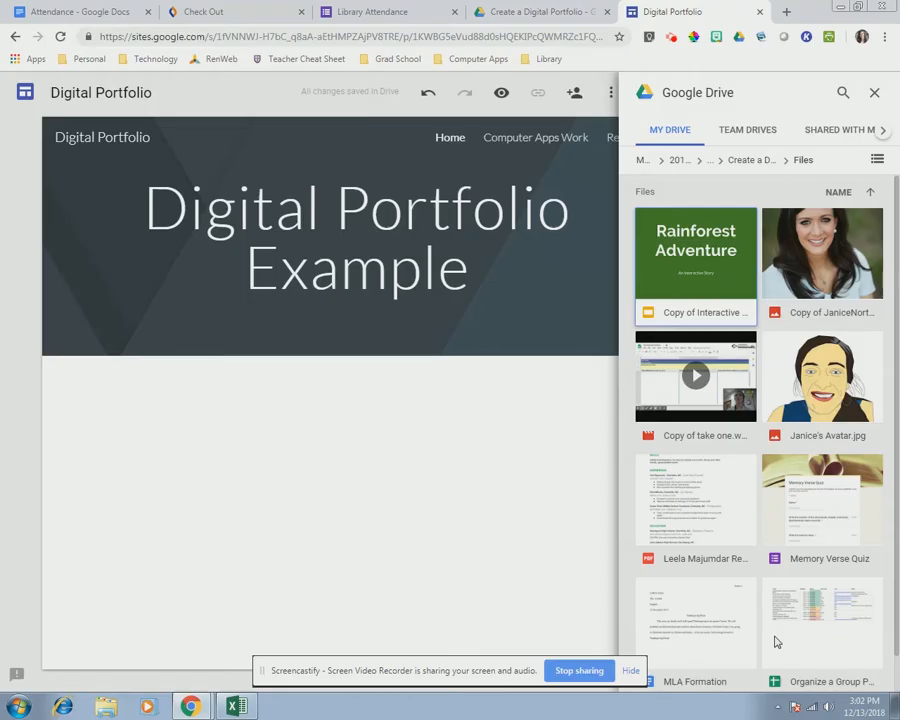
click(831, 262)
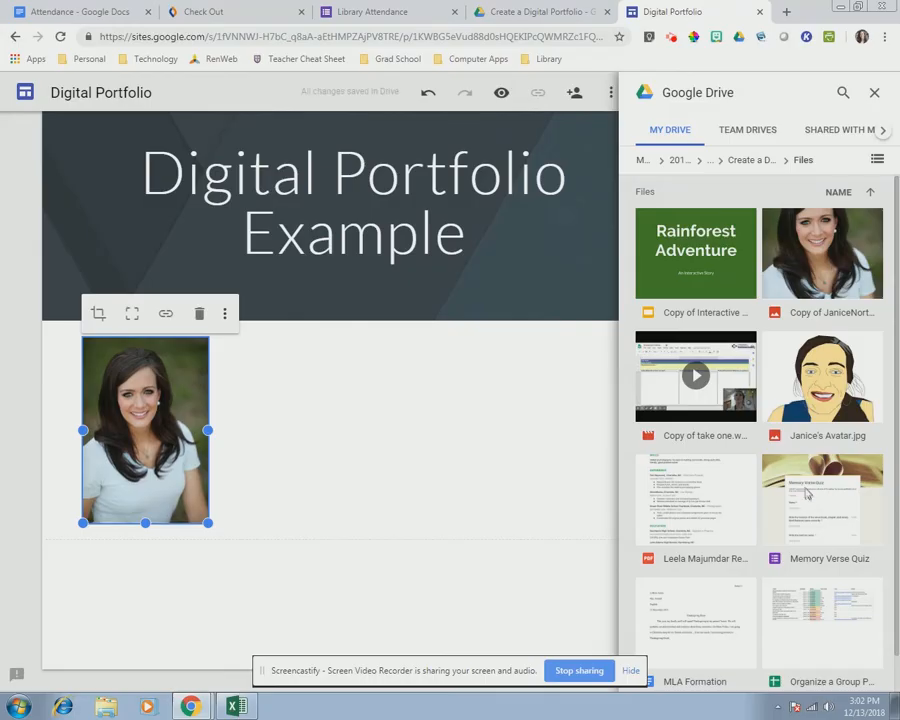
click(718, 511)
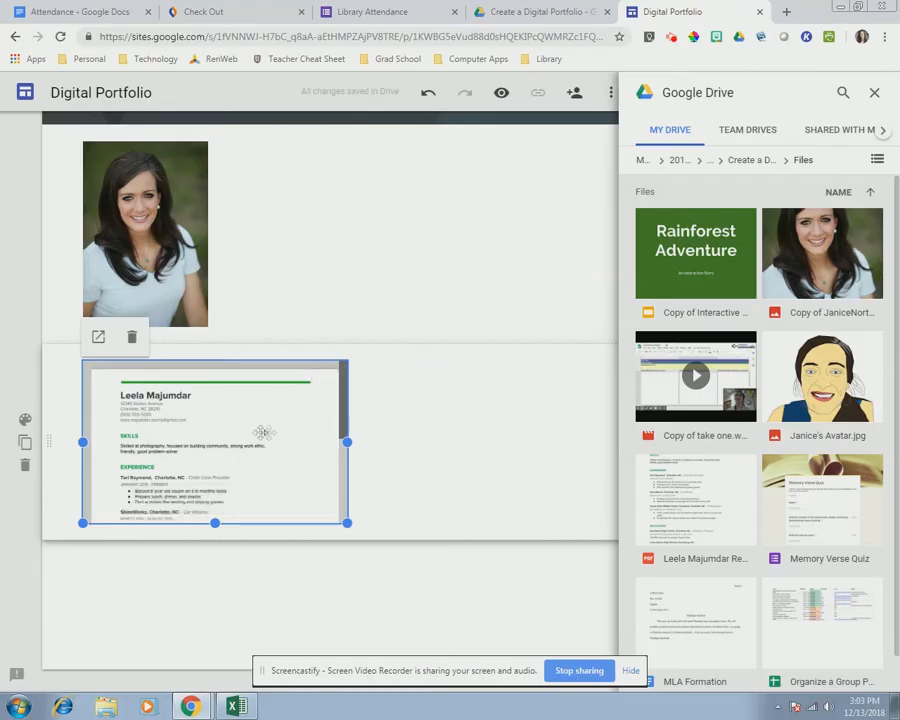
- Close the Drive panel and enlarge the portrait photo
click(874, 95)
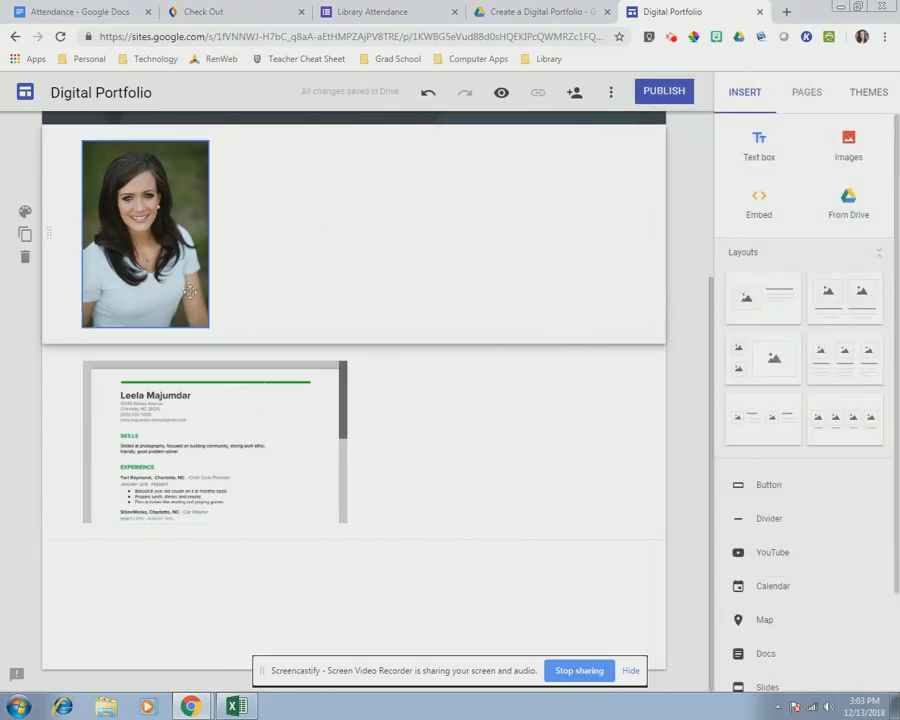
click(192, 300)
drag(207, 327, 254, 387)
- Move the resume embed beside the photo, make it larger, and open Computer Apps Work
drag(224, 477, 350, 330)
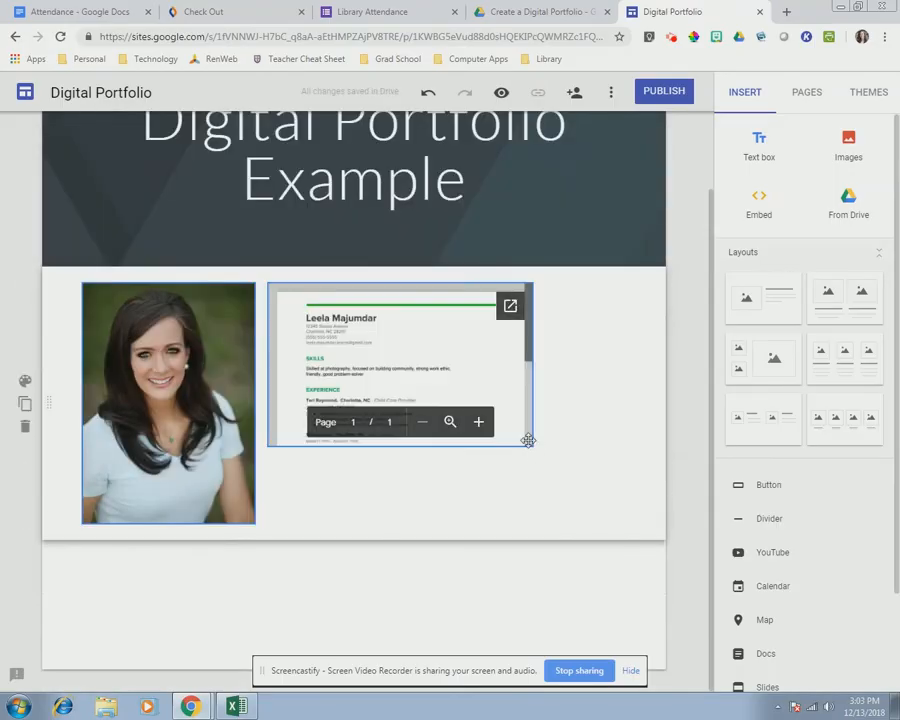
click(533, 446)
drag(535, 452, 624, 538)
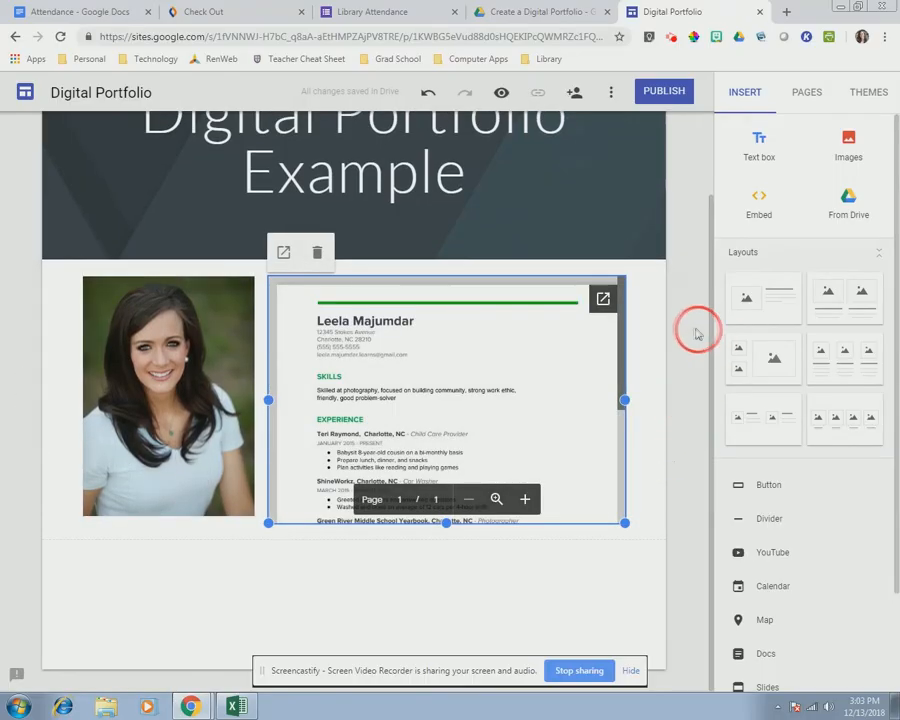
drag(447, 522, 467, 660)
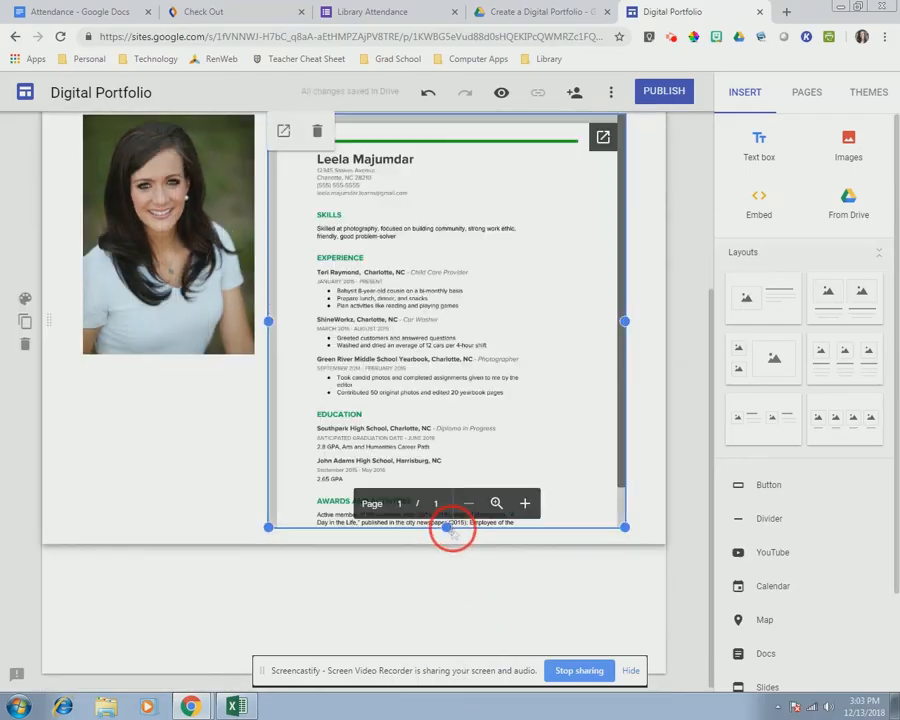
drag(446, 529, 450, 580)
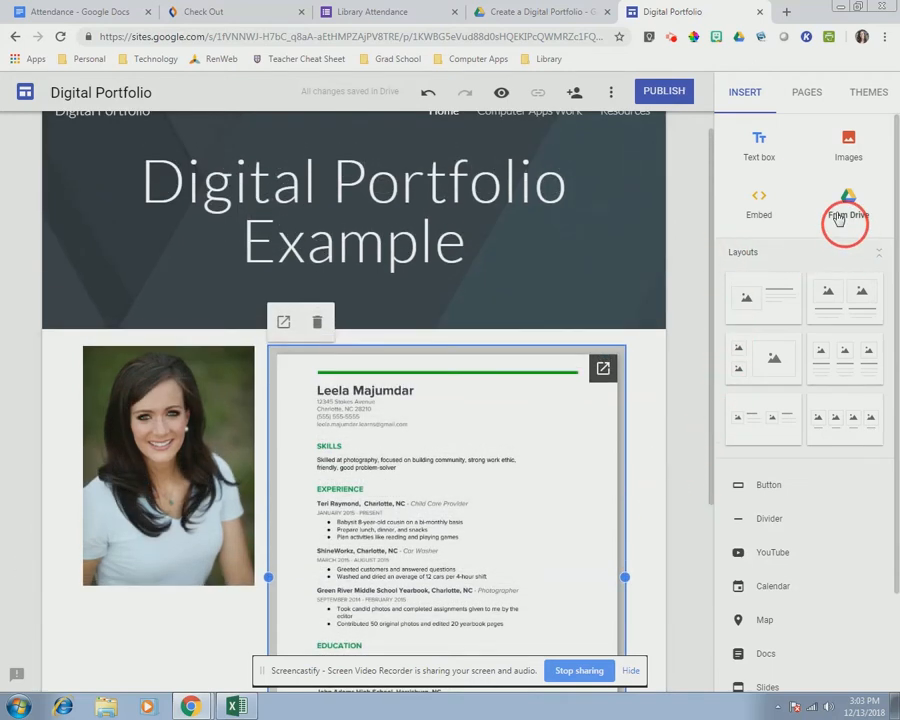
click(805, 93)
click(783, 195)
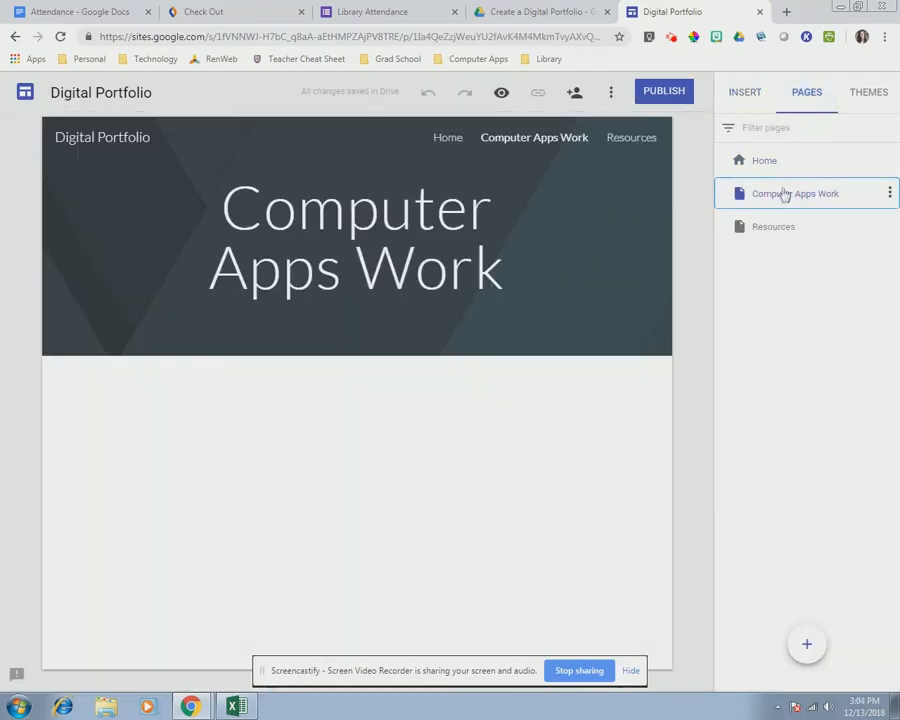
- Insert the cartoon avatar image from the Drive picker beneath the page's title banner
click(749, 92)
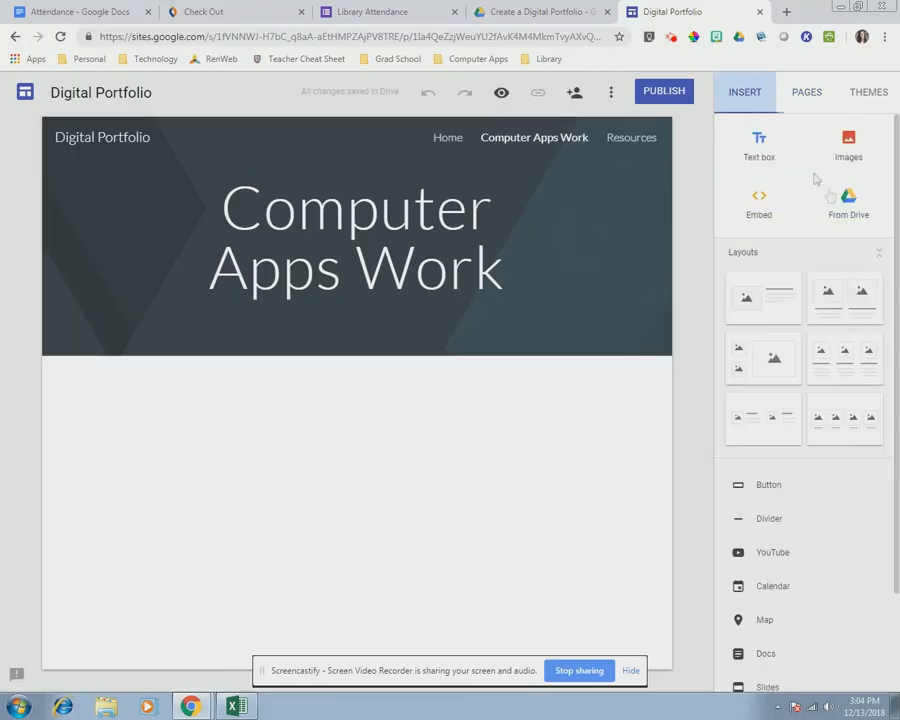
click(848, 200)
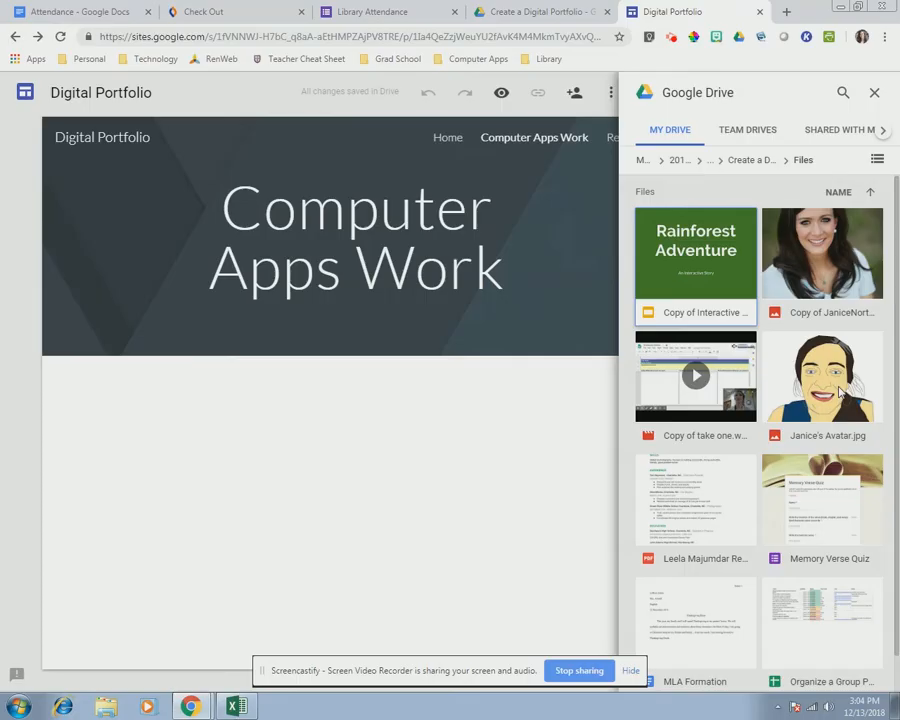
double_click(840, 393)
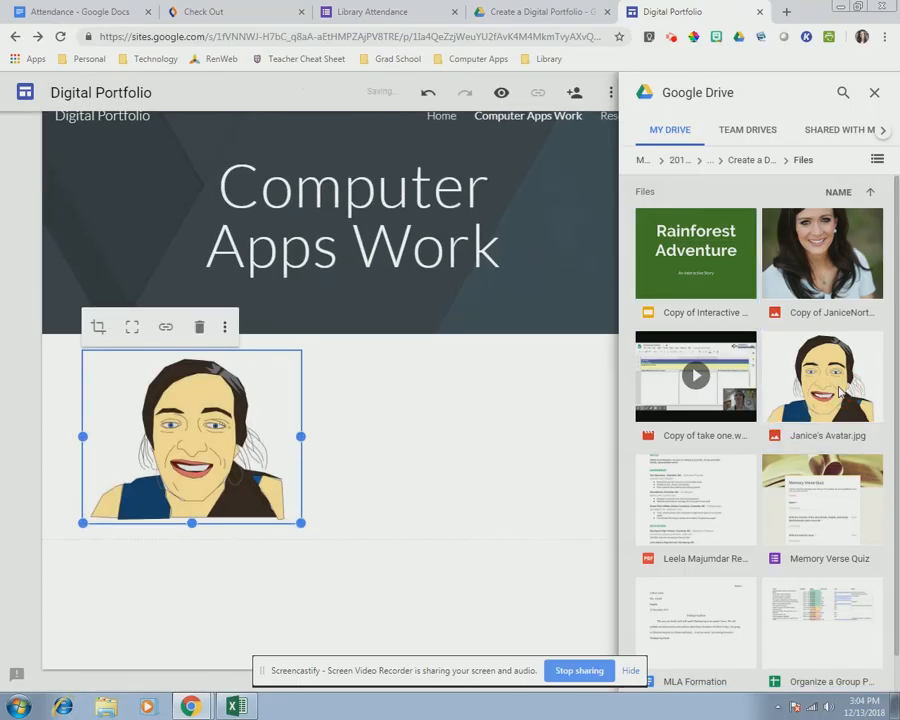
click(670, 36)
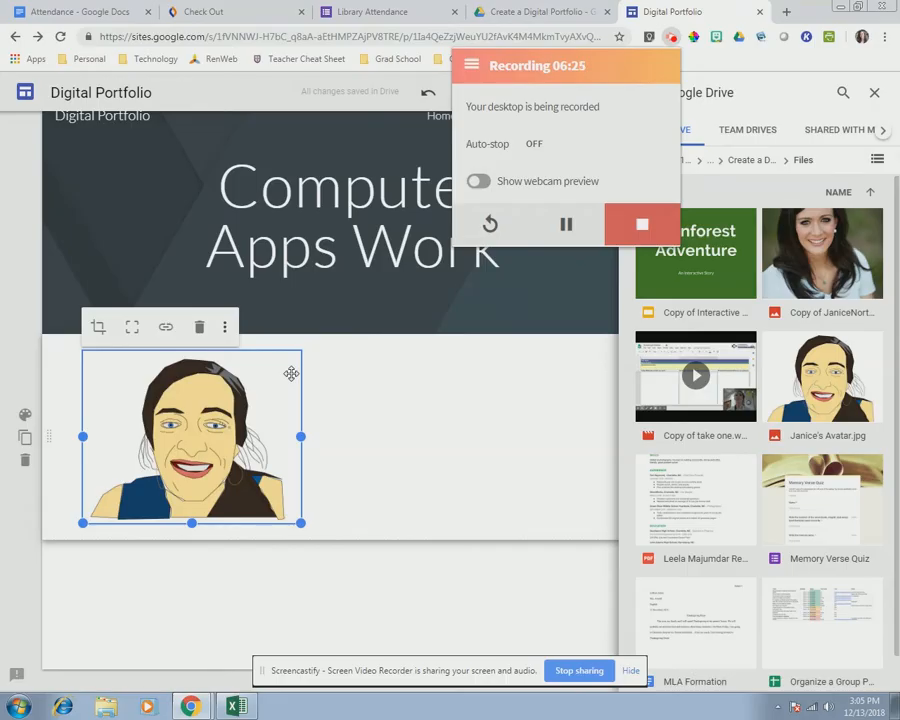
click(762, 445)
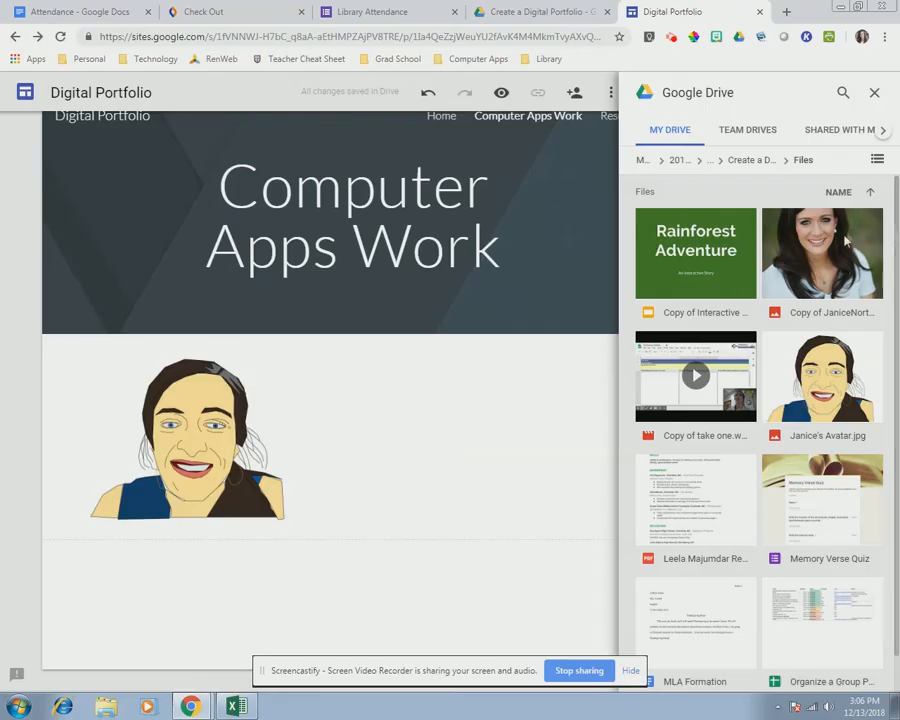
- From the Drive panel, embed Rainforest Adventure, MLA Formation, Memory Verse Quiz and the Organize a Group Project sheet
click(730, 250)
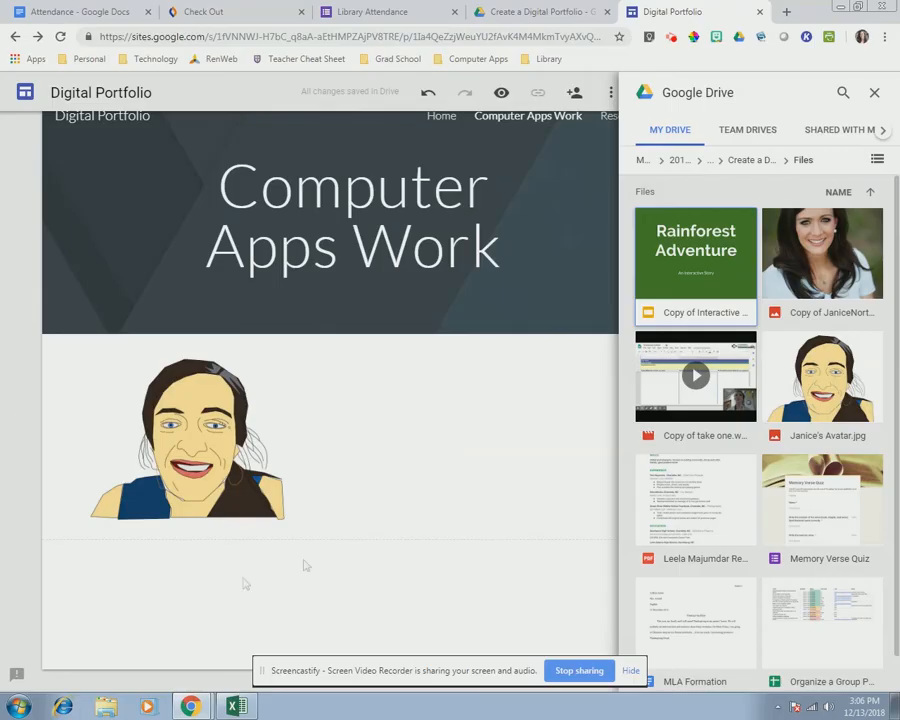
double_click(706, 266)
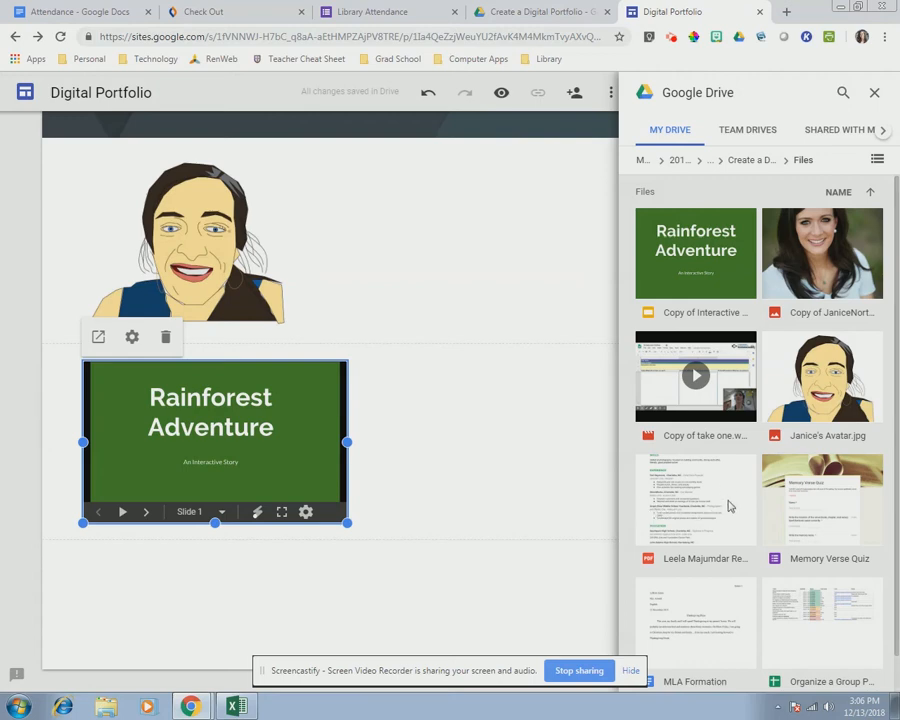
scroll(728, 502, down, 1)
drag(686, 567, 168, 593)
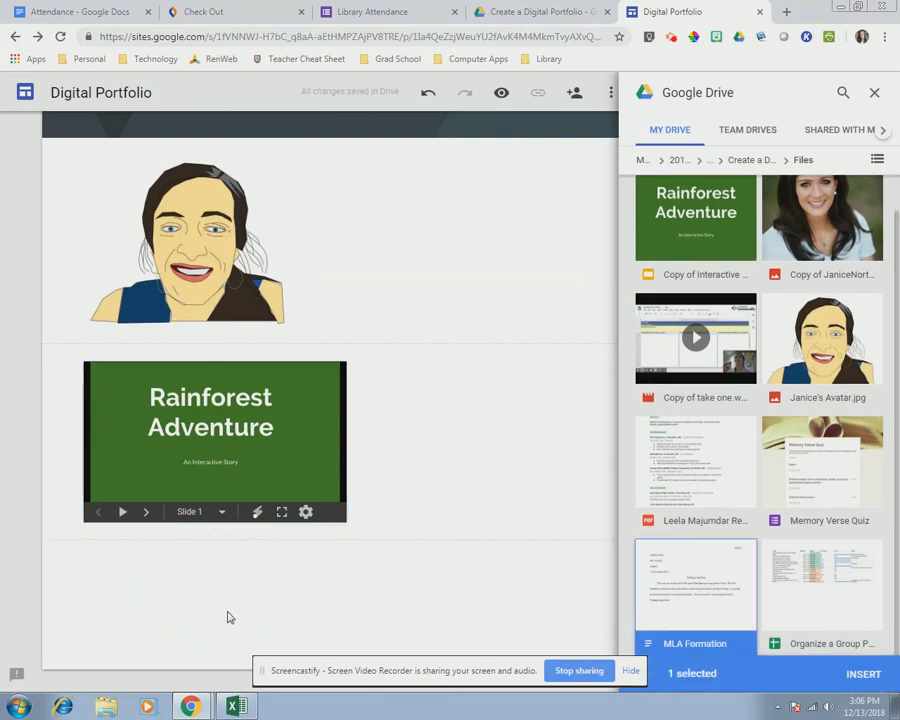
double_click(679, 611)
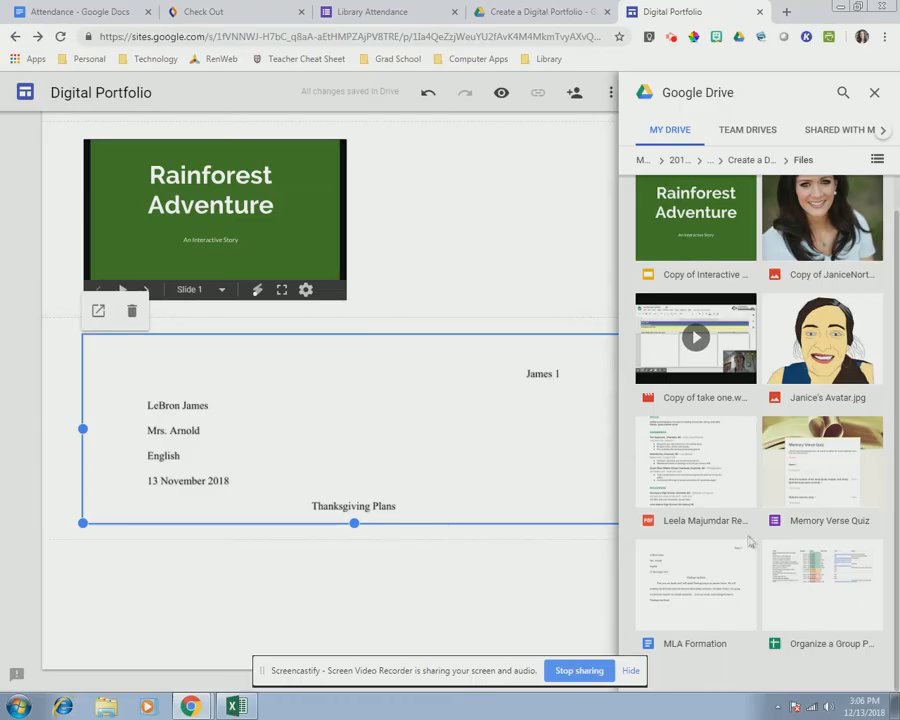
double_click(776, 466)
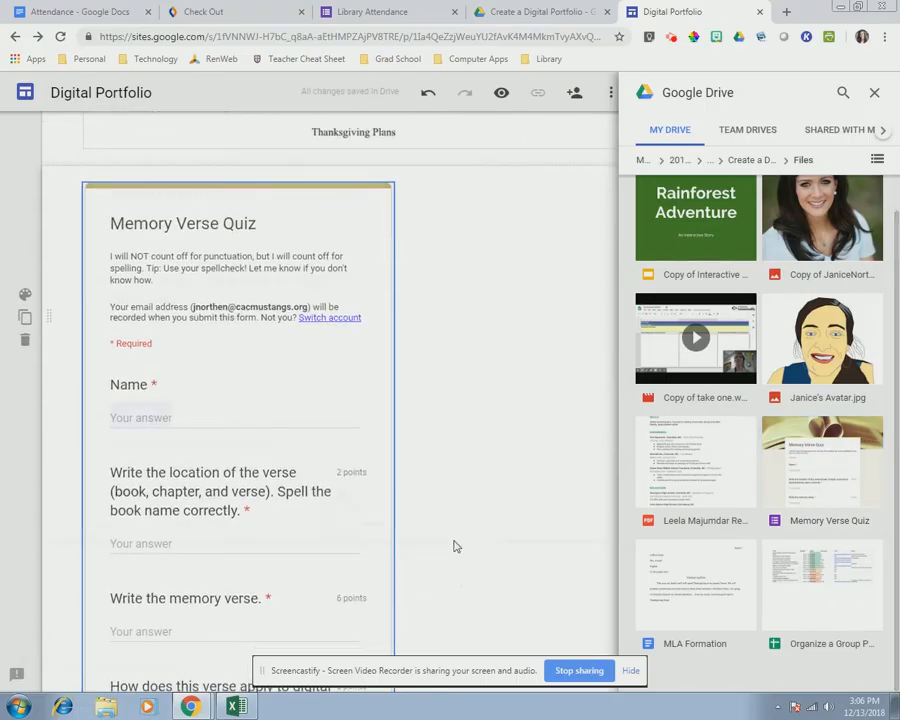
scroll(455, 541, down, 5)
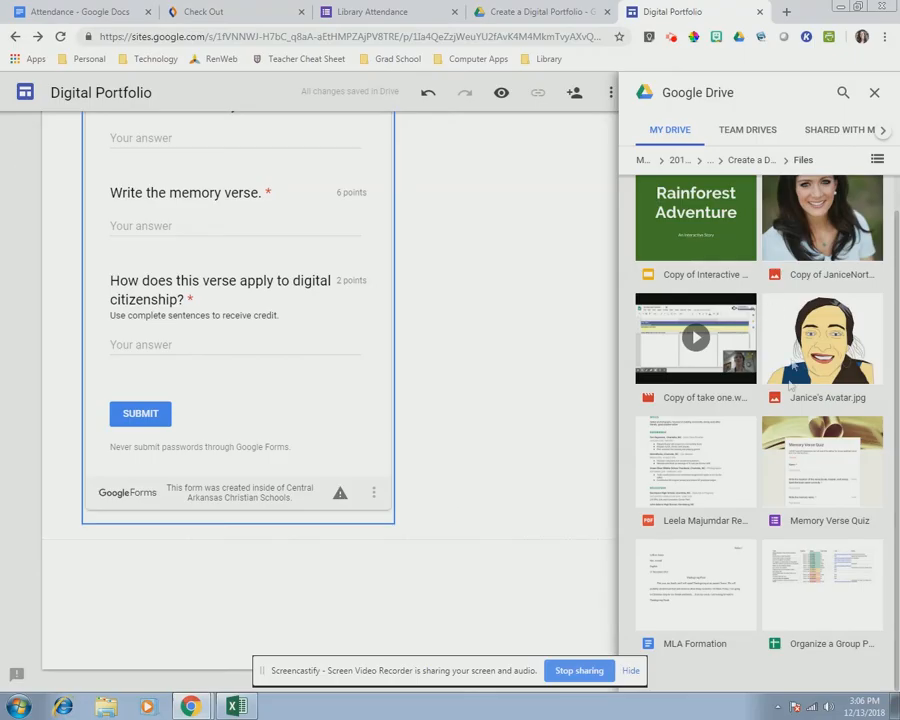
click(826, 586)
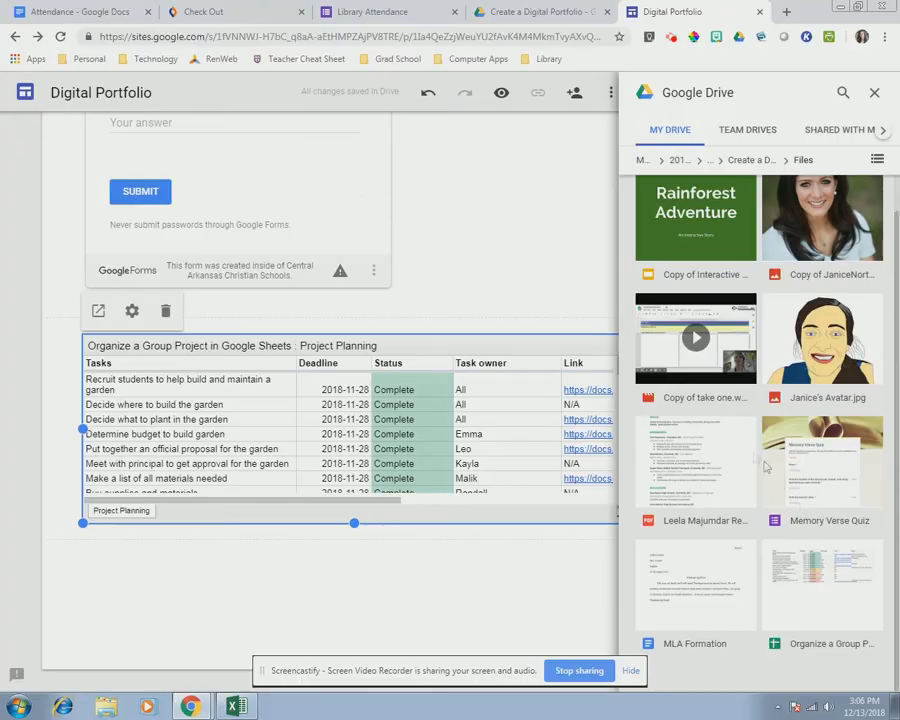
- Embed the screencast video below the project sheet and close the Drive panel
click(706, 380)
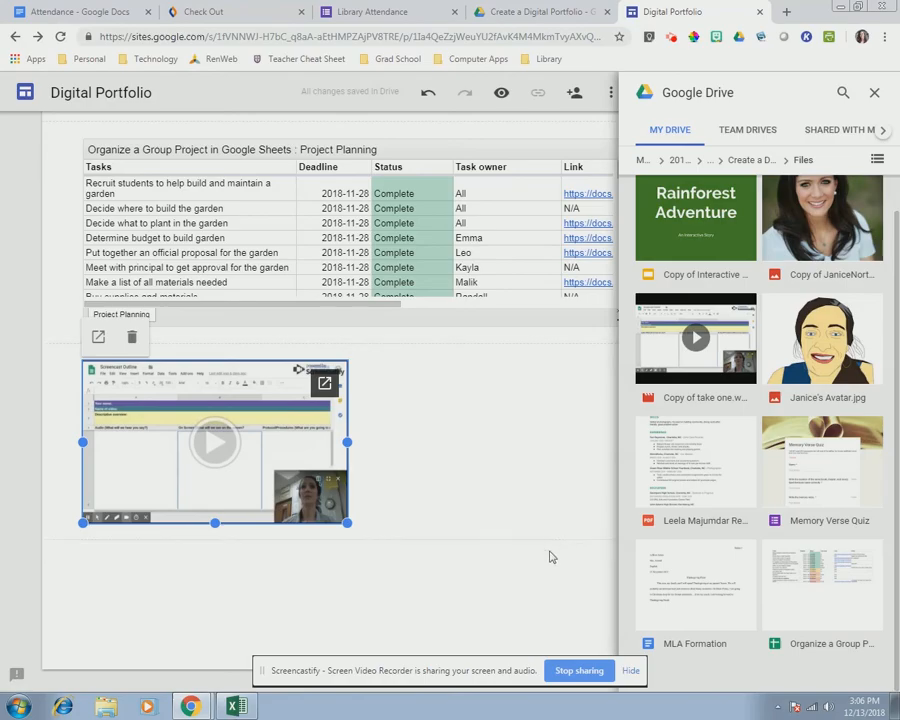
click(536, 586)
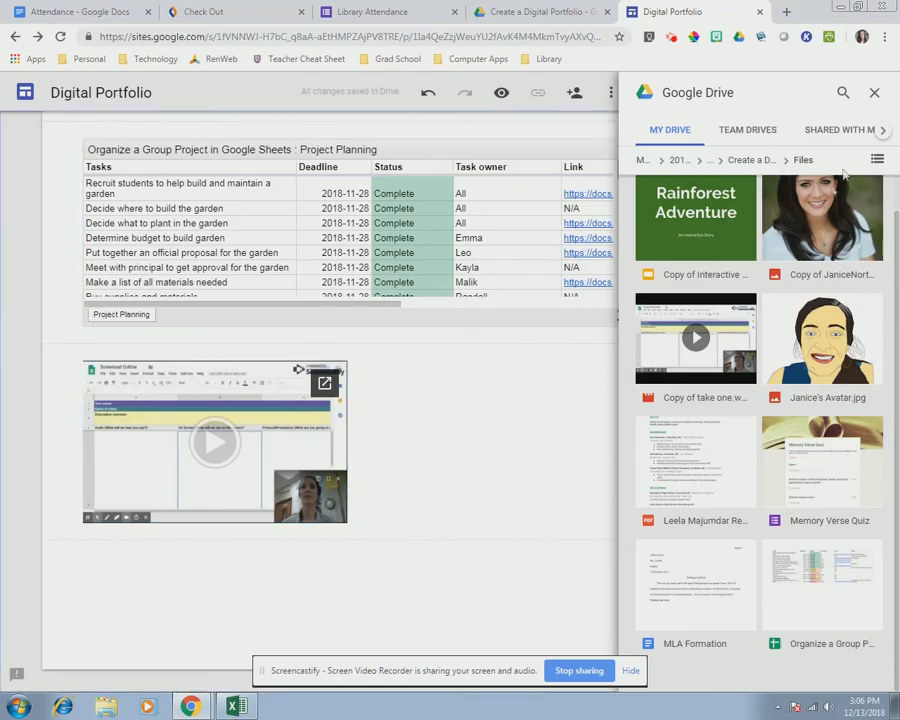
click(874, 92)
scroll(570, 376, up, 15)
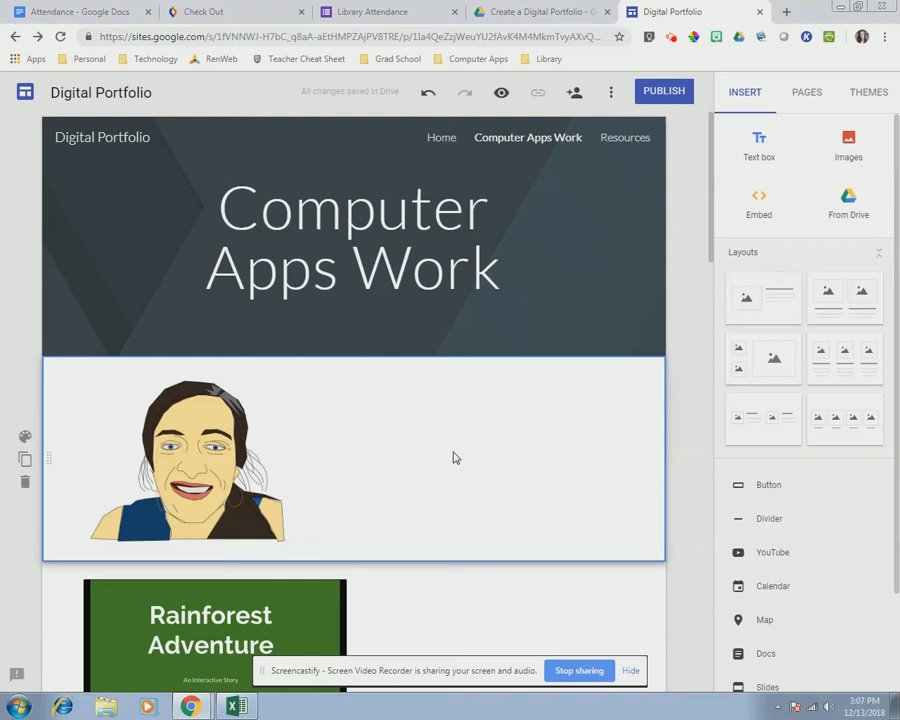
- Add a text box beside the avatar reading '(Don't judge. I can't draw!)' plus a Google Drawings note
double_click(452, 458)
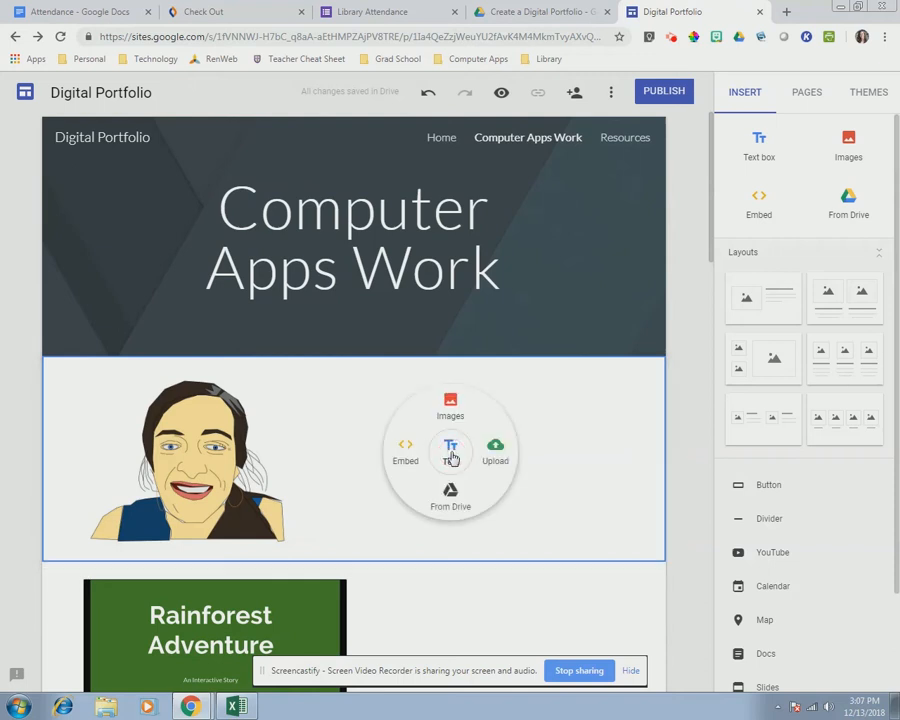
click(455, 452)
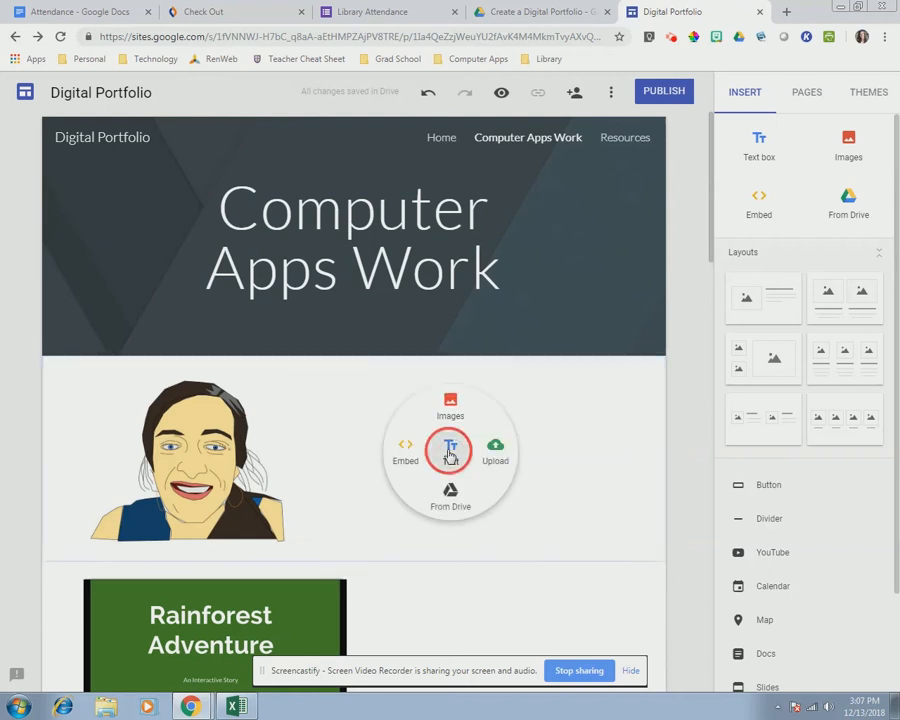
text((D)
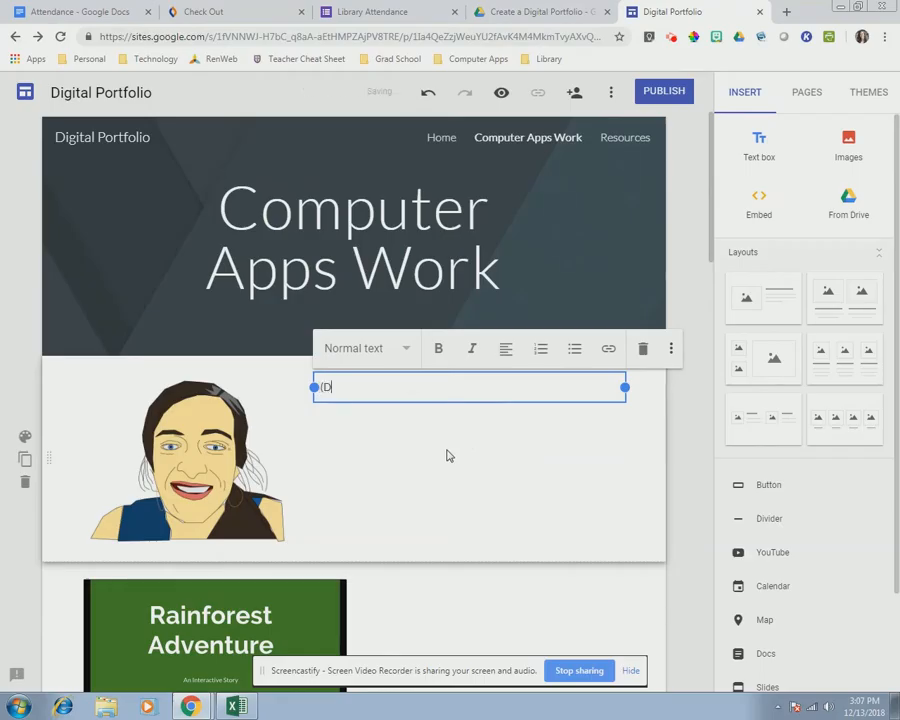
text(on't judge. I can't draw!))
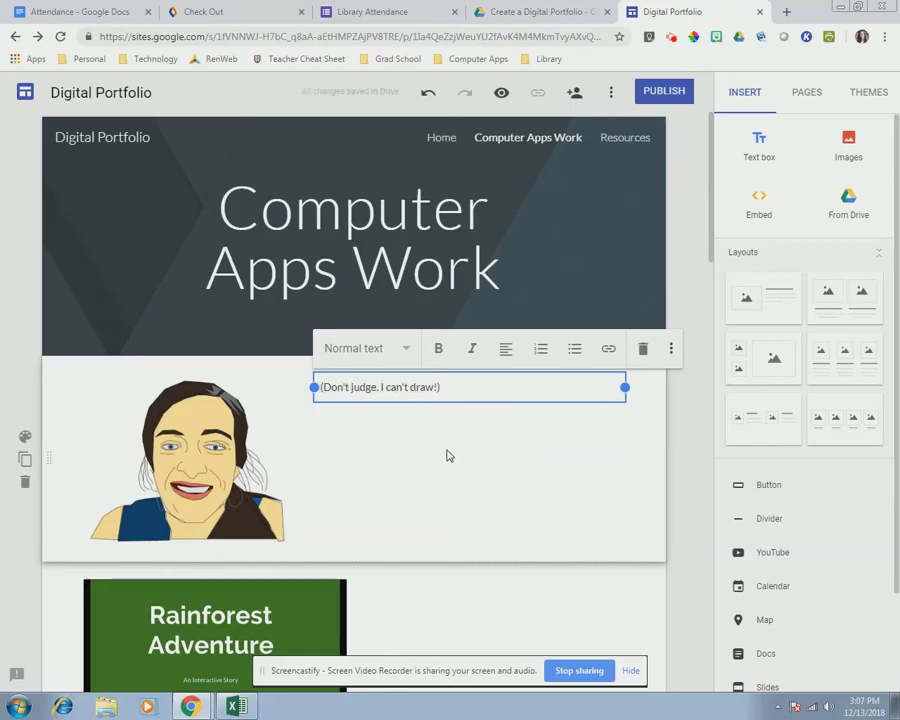
key(Return)
text(For this assignment, we used Google D)
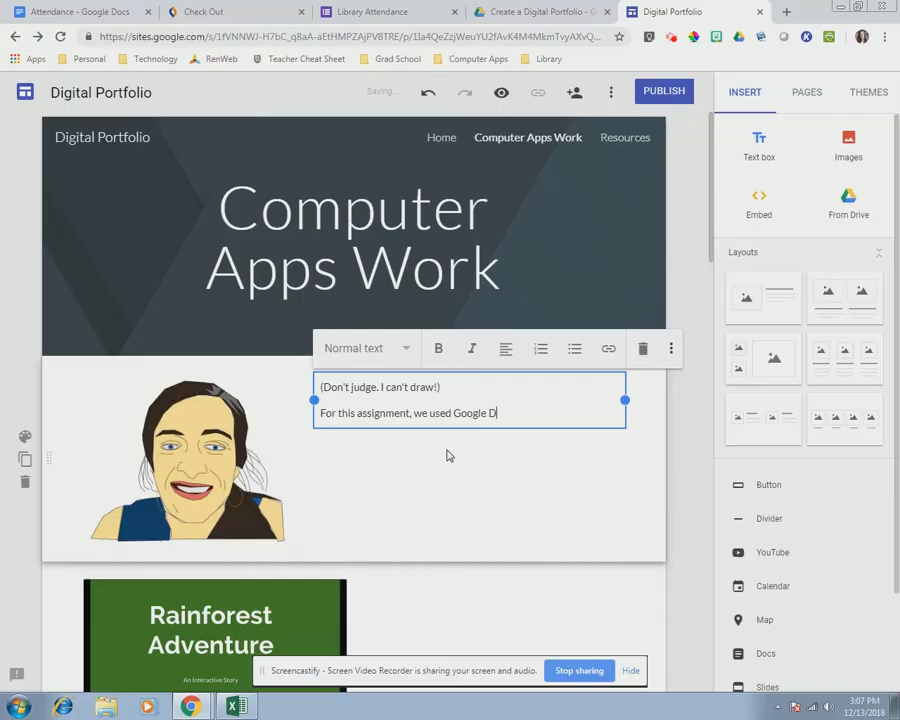
text(rawings to create our own avatar.)
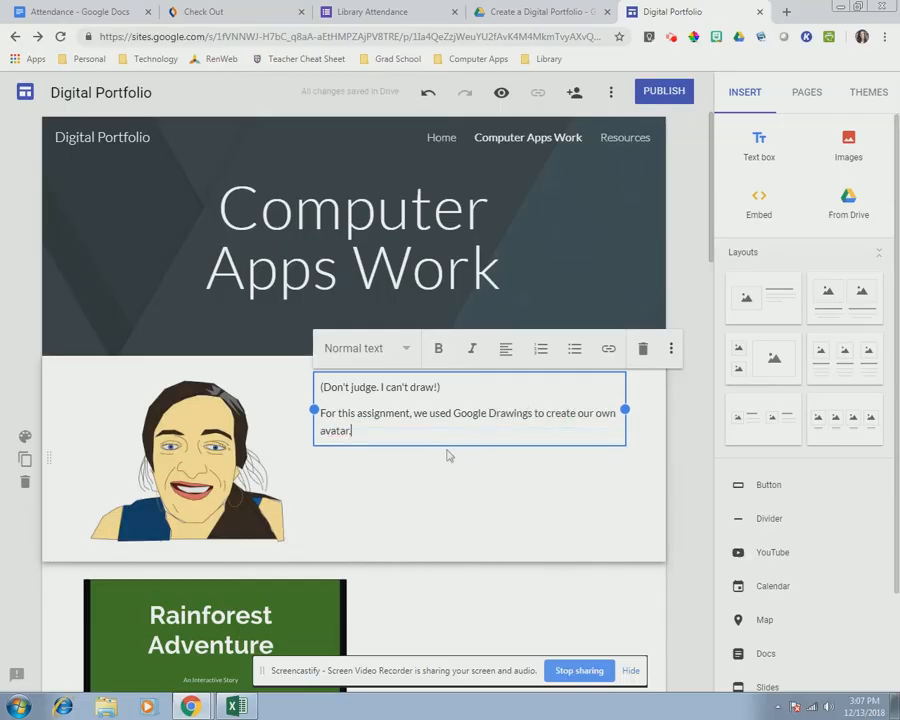
click(685, 494)
scroll(587, 355, down, 3)
scroll(587, 355, up, 2)
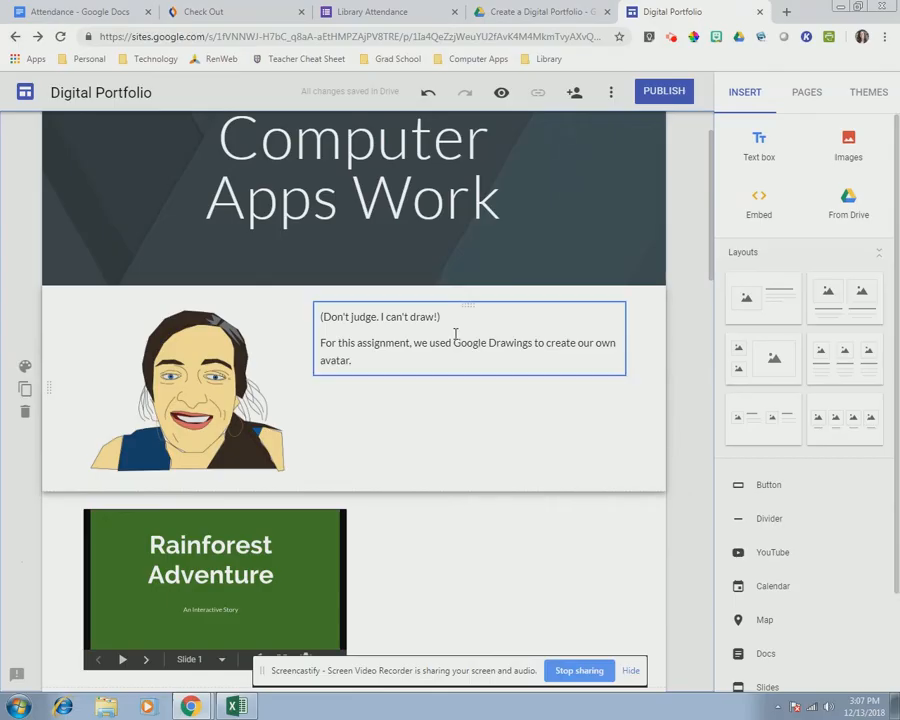
- Widen the Rainforest Adventure slide embed to the full column width
click(502, 607)
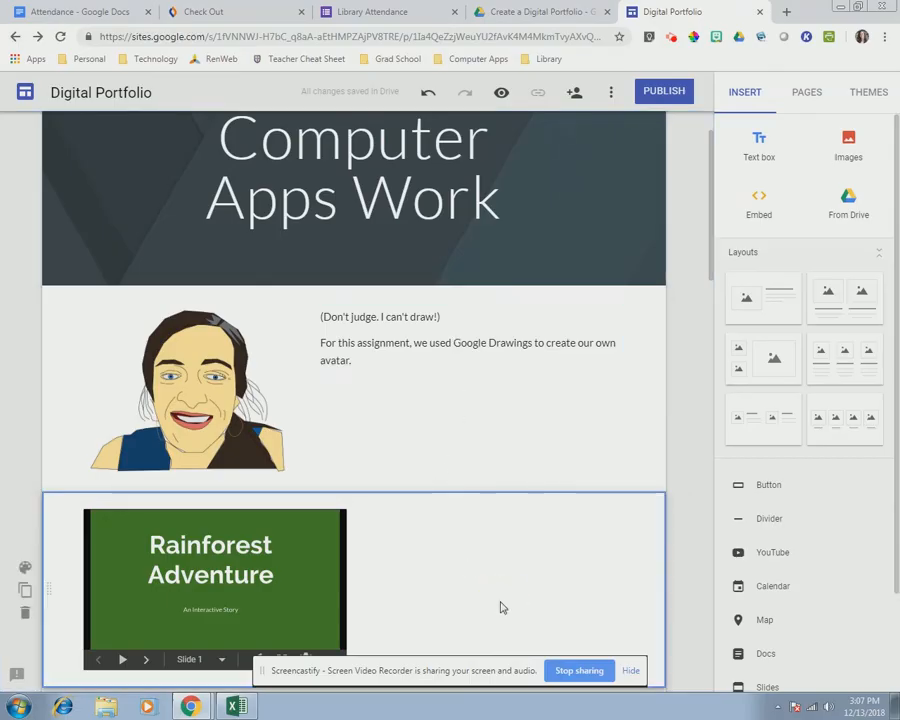
scroll(674, 524, down, 2)
scroll(176, 480, up, 1)
click(176, 480)
drag(345, 528, 629, 625)
- Add a caption calling Rainforest Adventure an interactive "Choose Your Own Adventure" story, moved above the slides
scroll(355, 290, down, 1)
double_click(355, 290)
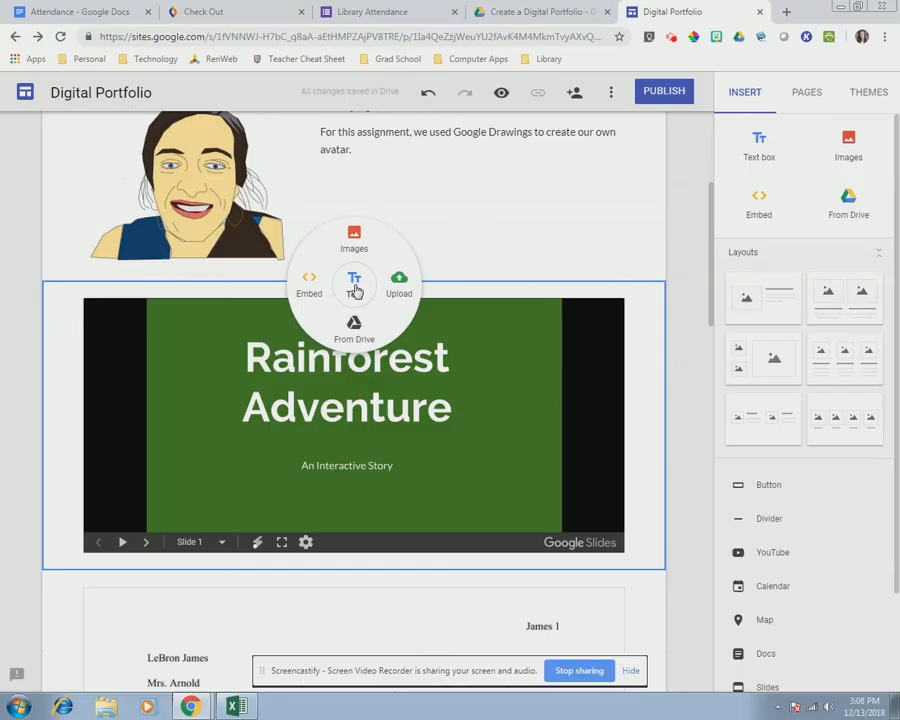
click(352, 284)
text("Rainforest Adventure)
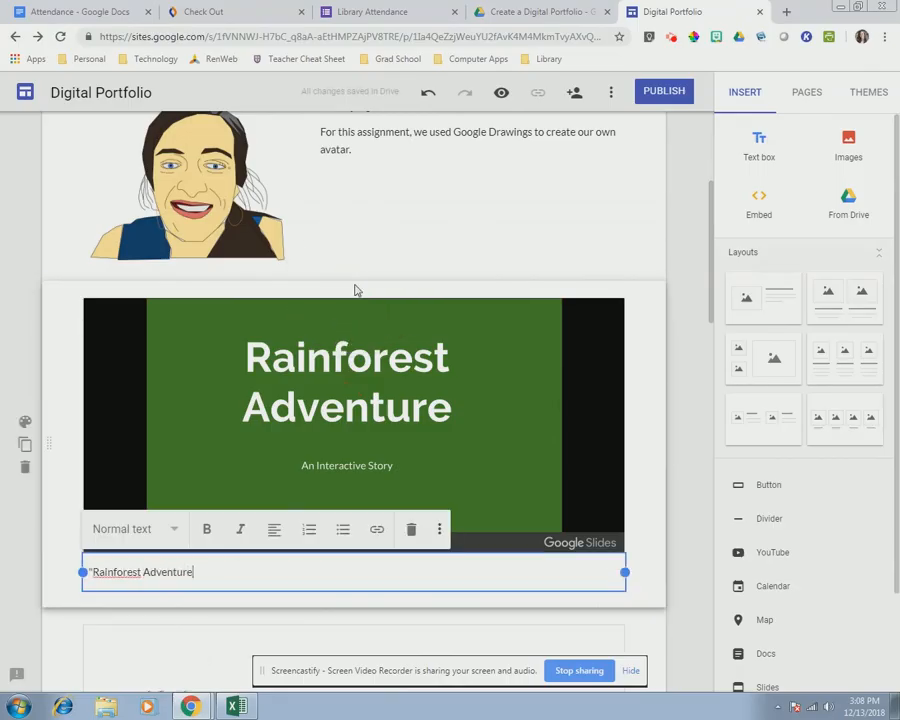
text(" is an interactive, "Choose Your )
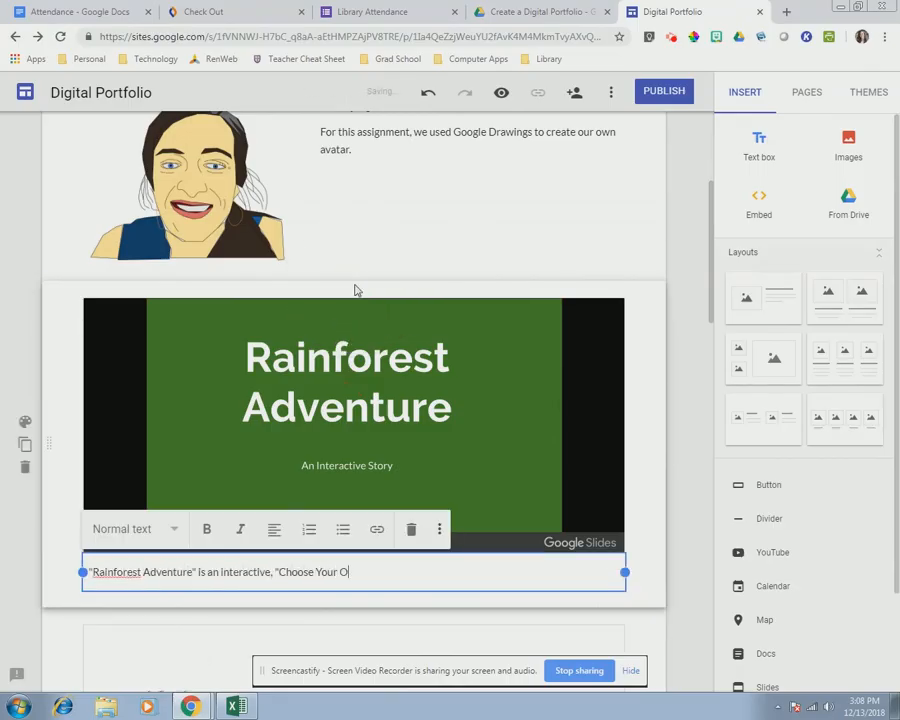
text(Own Adventure" story created with Google Slides.)
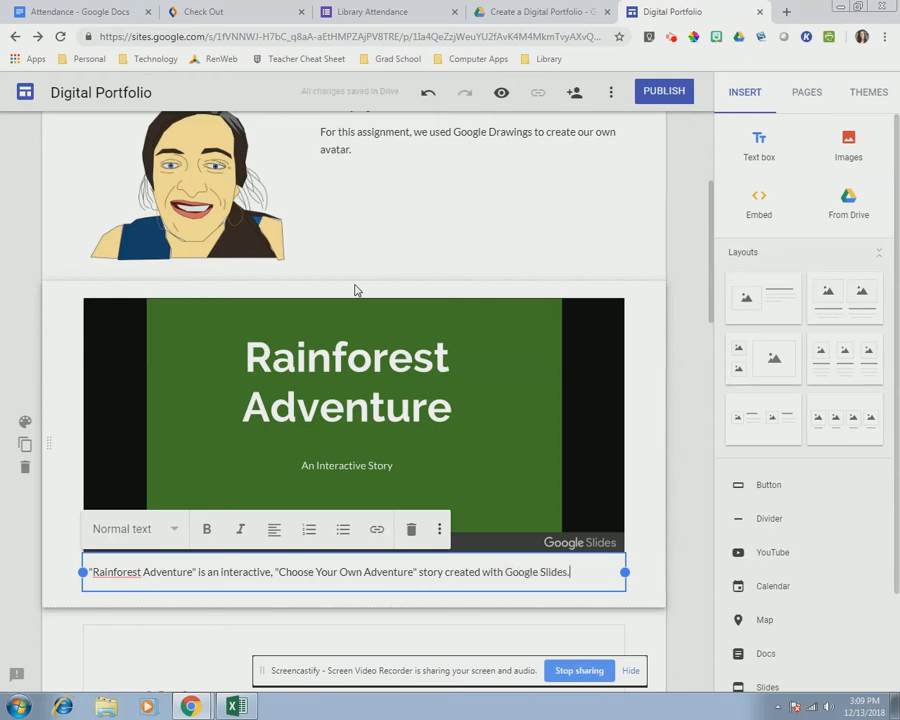
click(82, 588)
click(97, 572)
drag(352, 557, 287, 293)
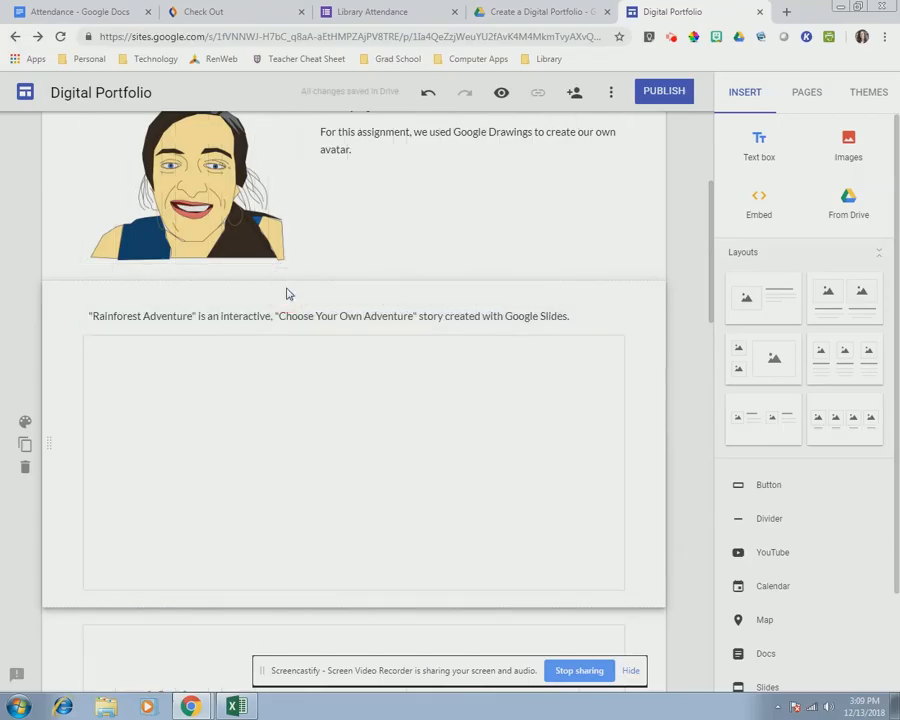
- Type the "fessay" caption below the MLA essay embed and drag it upward toward the essay
click(349, 296)
scroll(351, 300, down, 4)
double_click(376, 396)
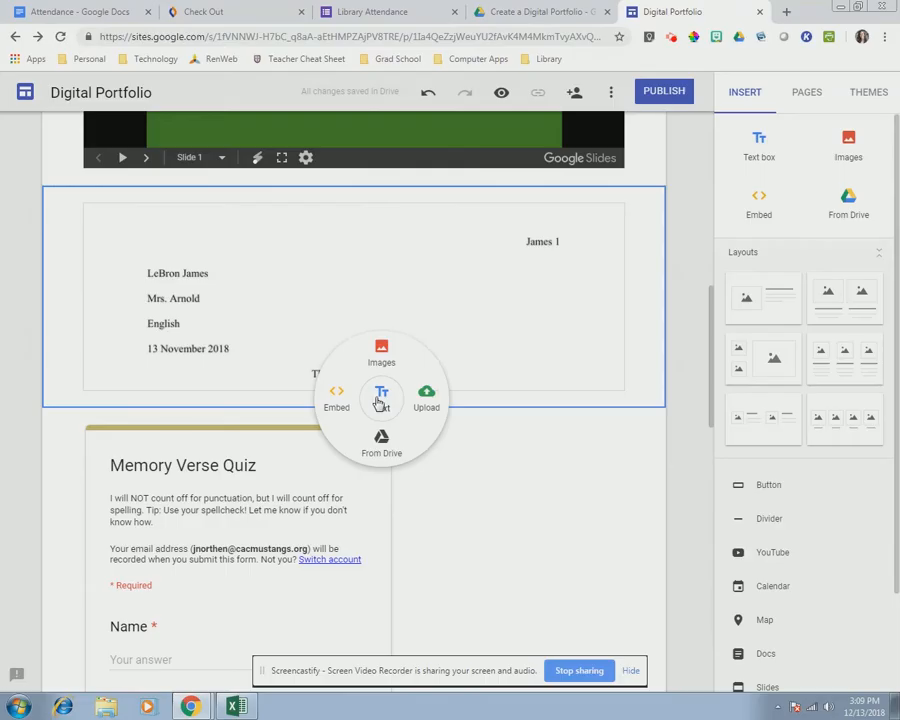
click(379, 396)
text(We used Google Docs to write a "fessay" (fake essay)
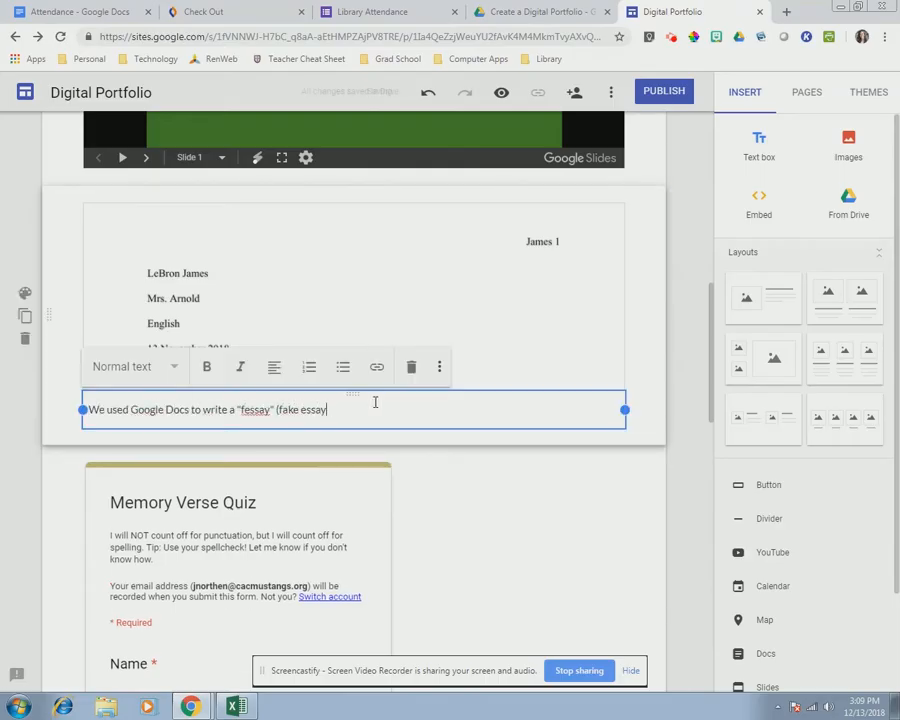
text(... Git it?). The purpose of t)
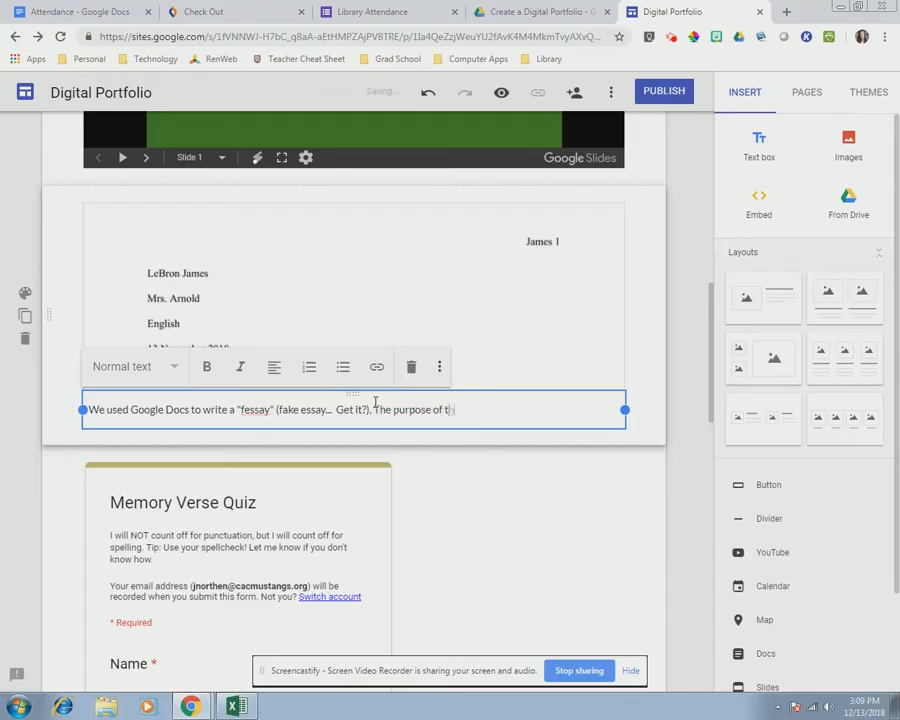
text(his assignment was to learn how to properly format an )
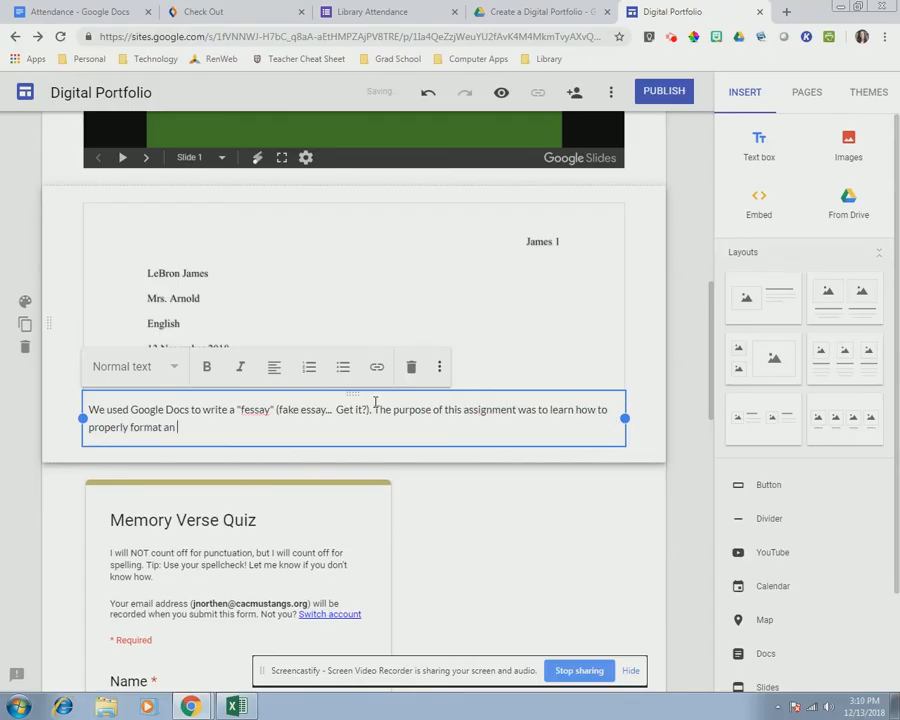
text(MLA paper using the functions in Google Docs.)
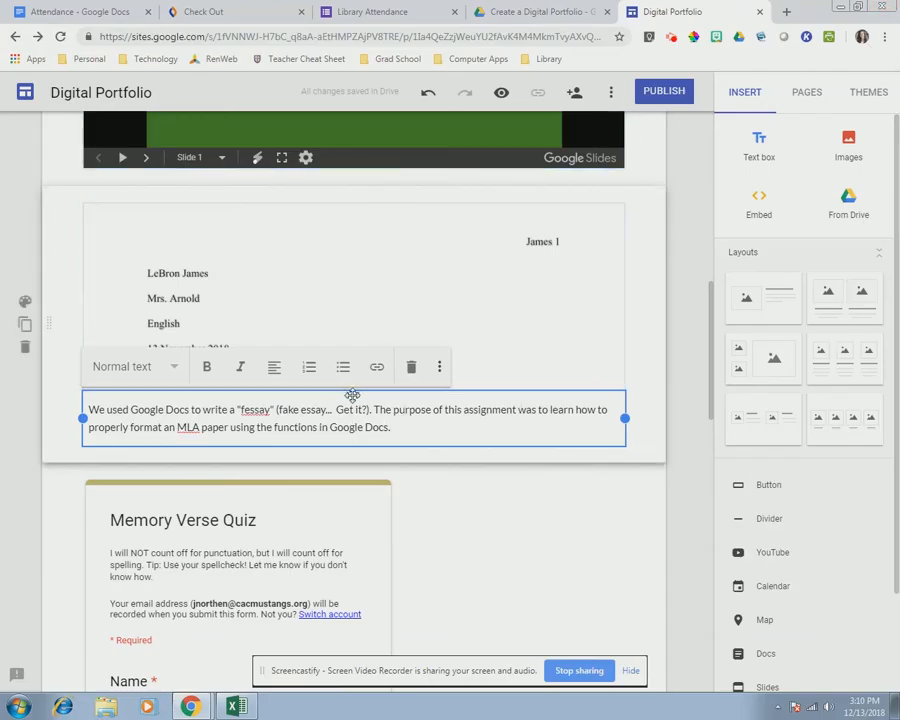
drag(354, 395, 310, 180)
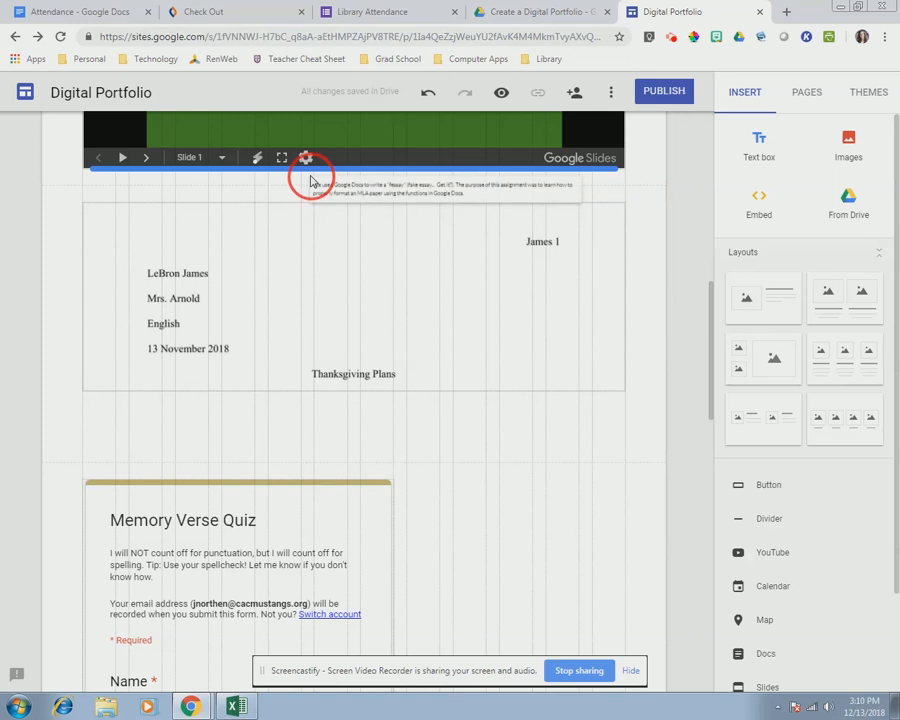
- Drop the fessay caption directly above the MLA essay embed
drag(310, 181, 310, 203)
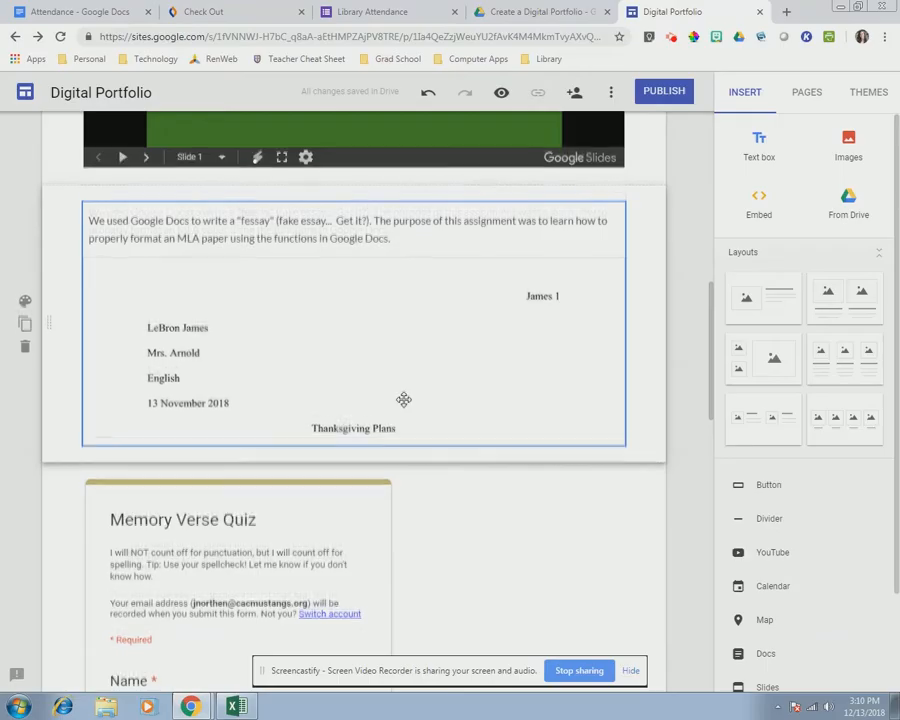
scroll(403, 400, down, 2)
scroll(388, 386, up, 1)
- Make the essay embed taller so the whole Thanksgiving Plans text is visible
click(352, 370)
drag(355, 375, 357, 382)
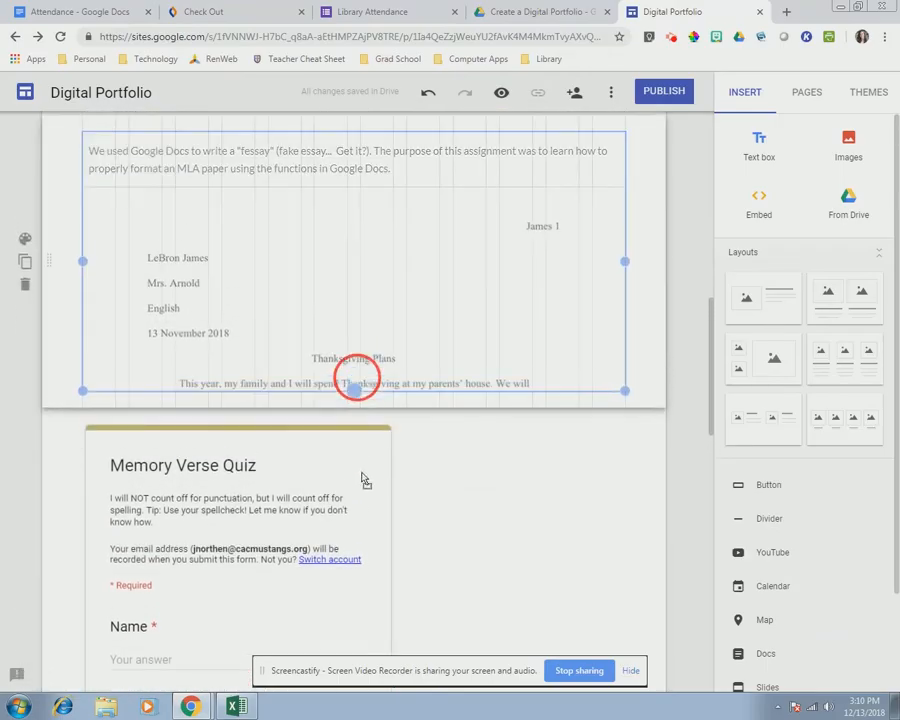
drag(362, 473, 362, 491)
drag(364, 545, 366, 544)
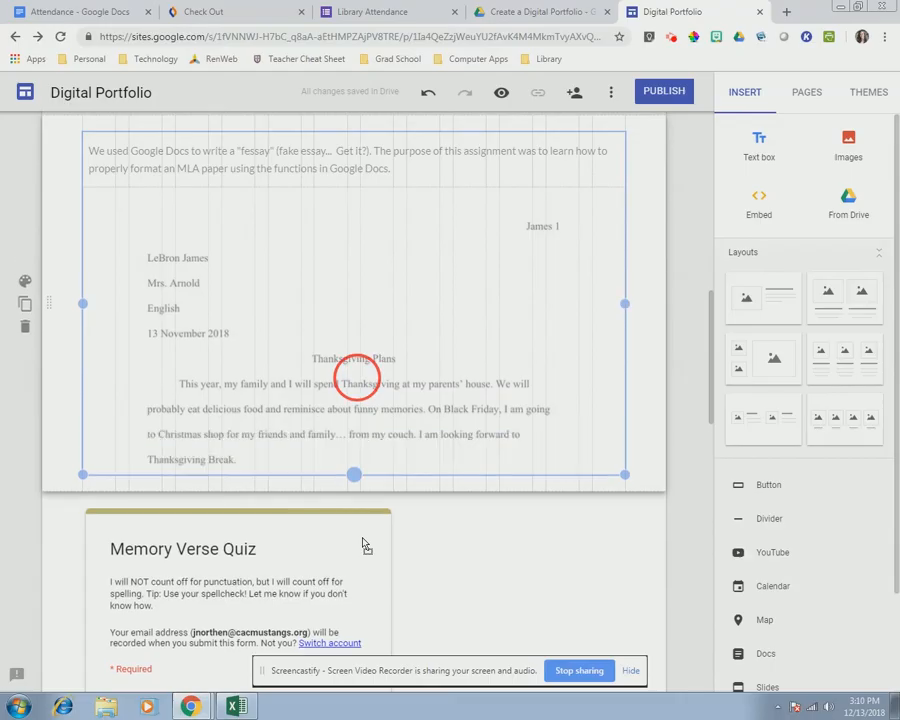
drag(362, 481, 357, 484)
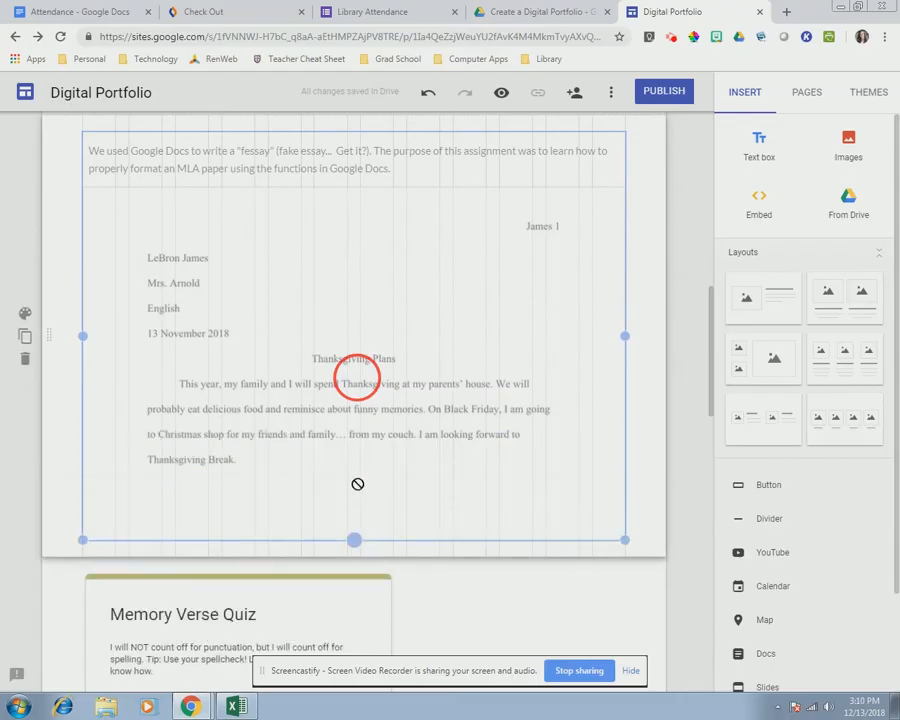
drag(361, 610, 355, 614)
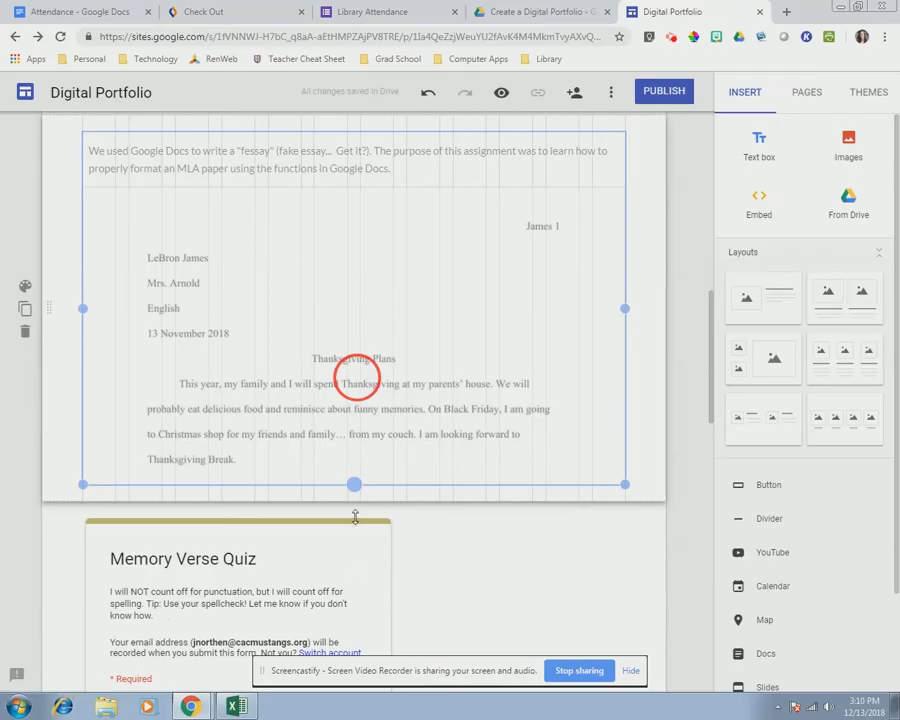
drag(354, 514, 353, 513)
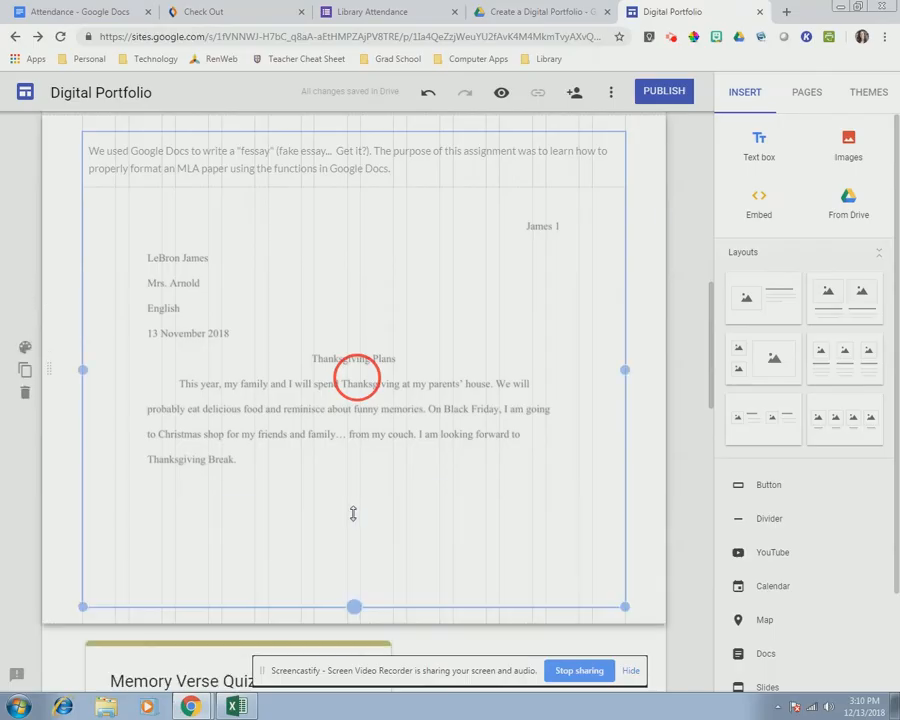
drag(352, 607, 350, 526)
scroll(348, 472, up, 4)
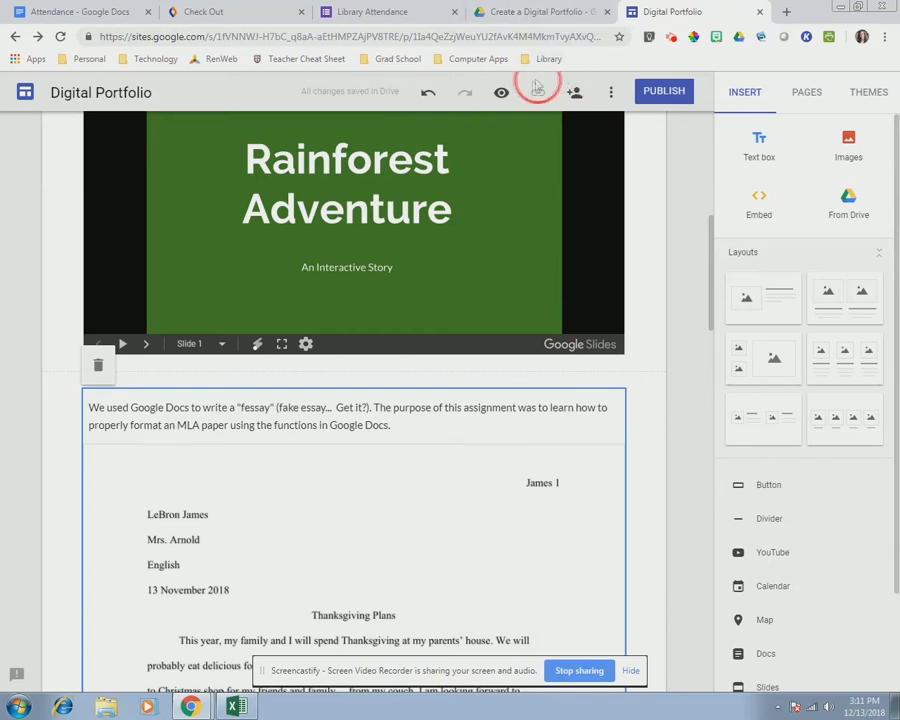
click(500, 95)
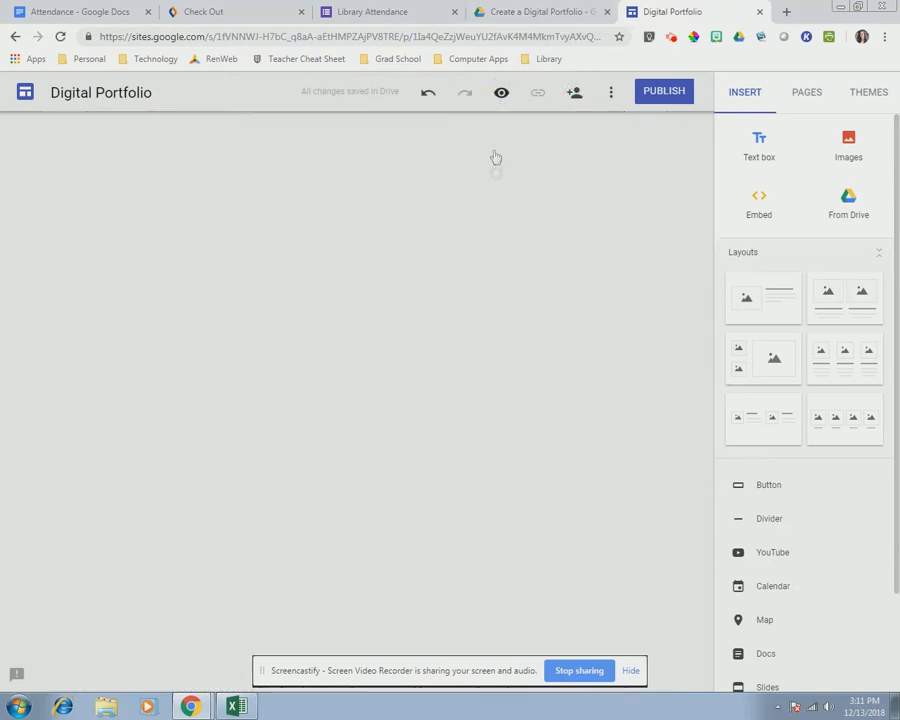
- Preview the Computer Apps Work page, scrolling the slides and essay to Works Cited, then exit
scroll(716, 440, down, 3)
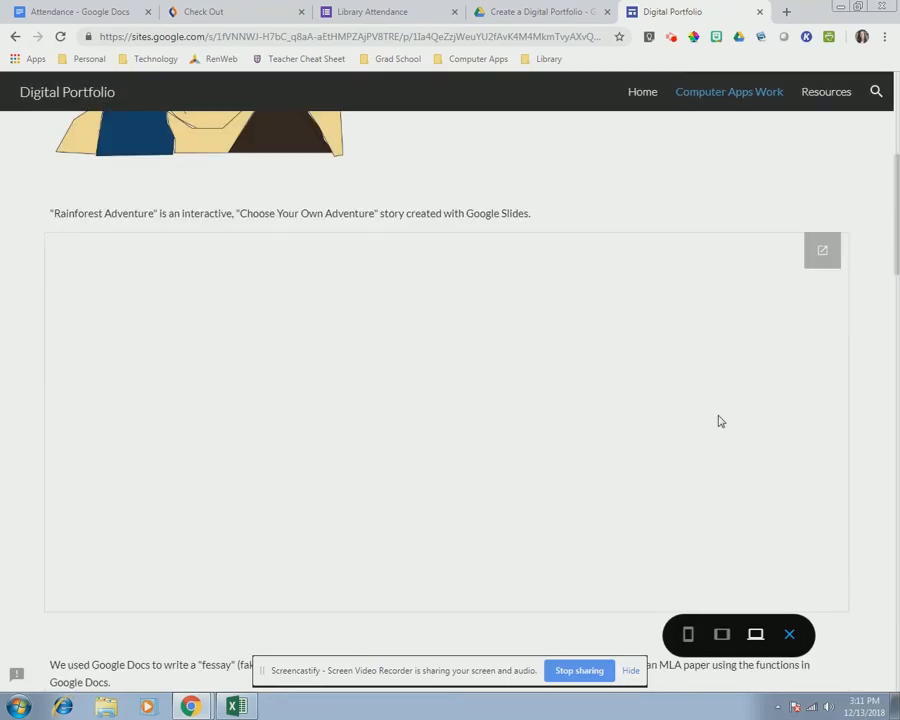
scroll(870, 463, down, 4)
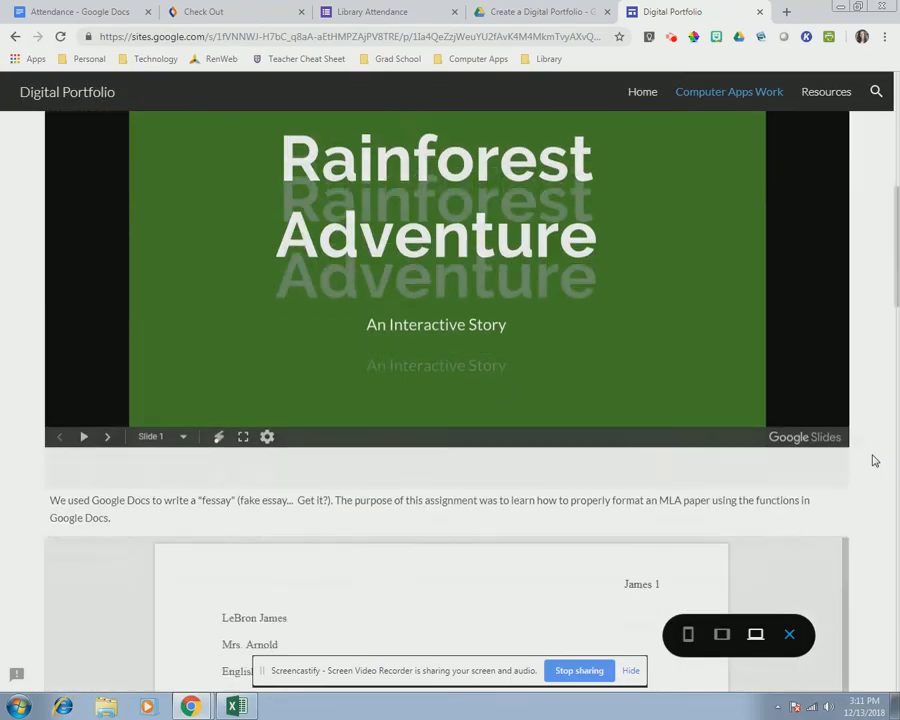
scroll(875, 460, down, 4)
scroll(874, 460, up, 2)
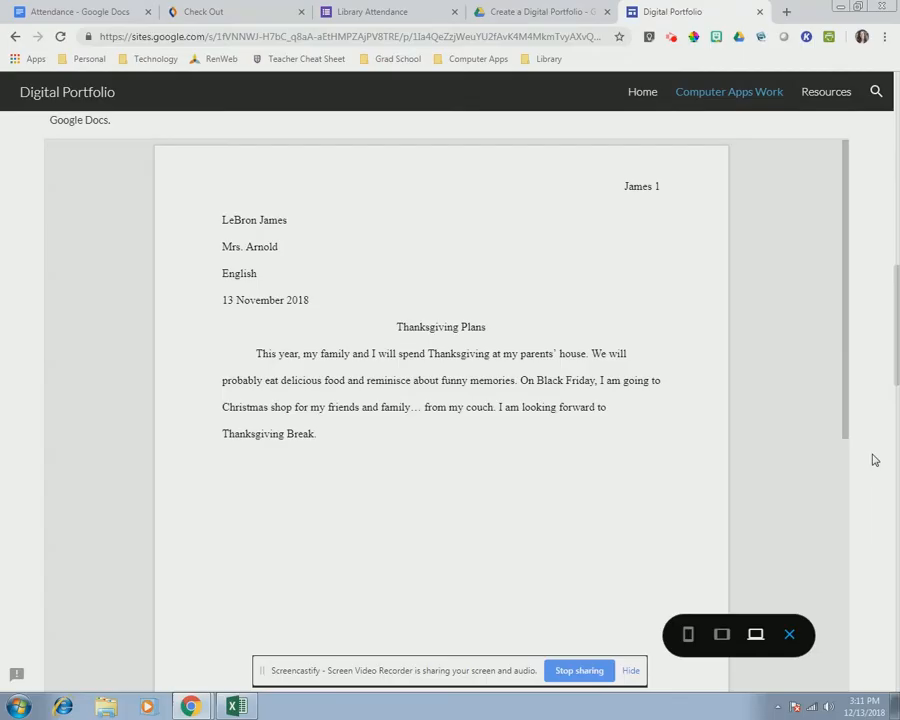
scroll(872, 459, down, 5)
scroll(864, 451, up, 4)
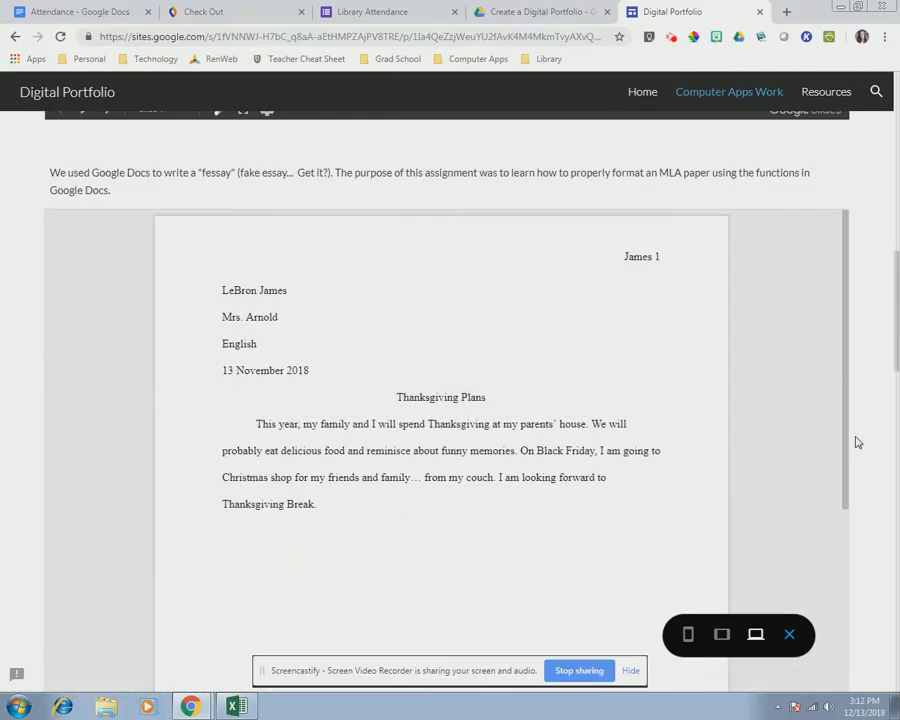
scroll(857, 442, down, 1)
mouse_move(843, 163)
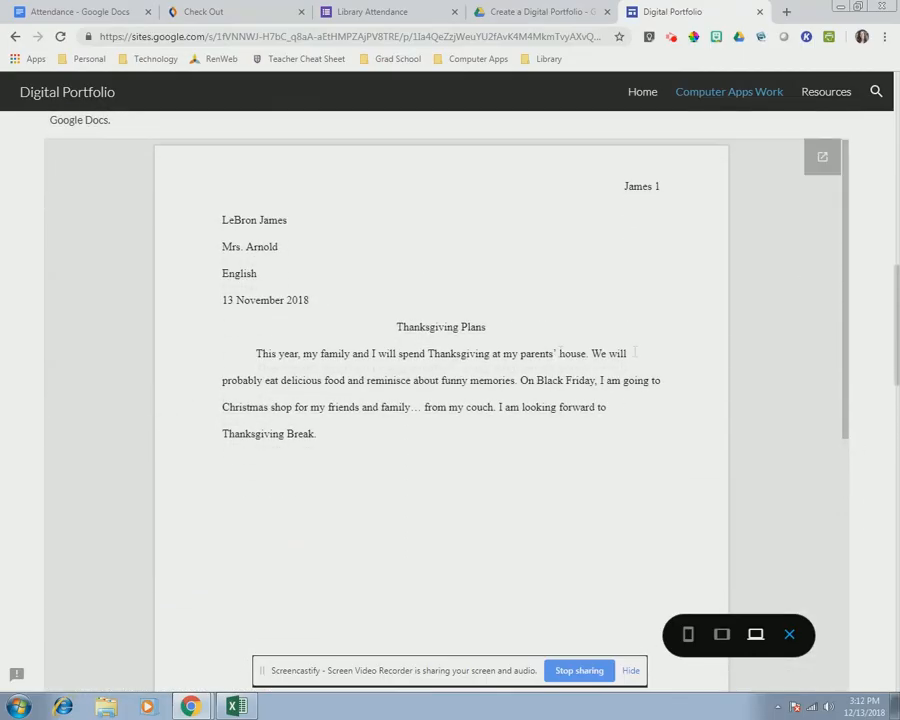
drag(845, 154, 820, 152)
scroll(733, 486, down, 4)
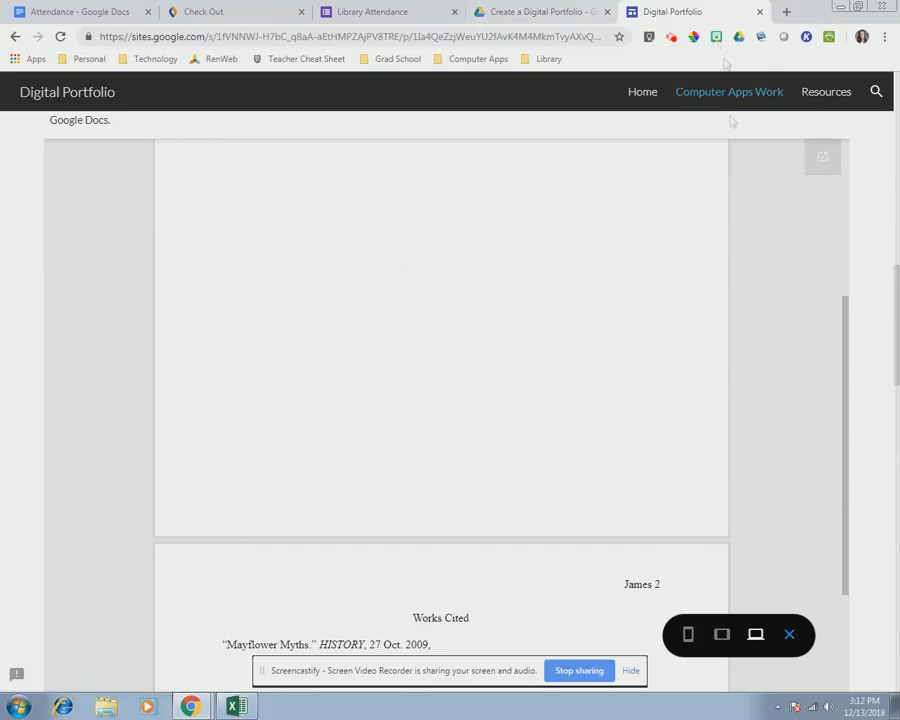
click(790, 634)
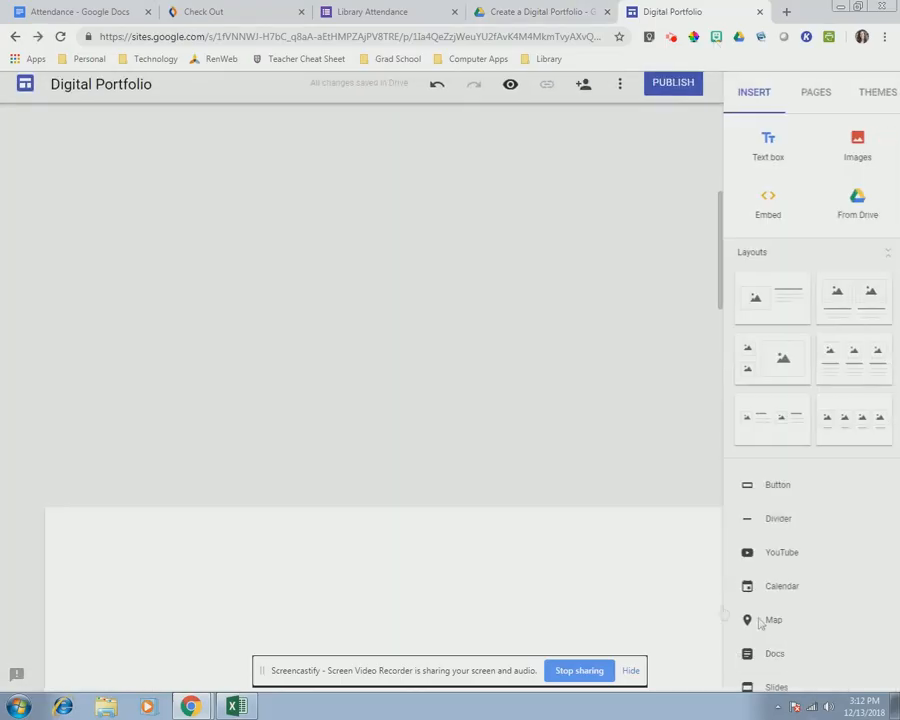
- Shorten the MLA essay embed to frame just the Thanksgiving Plans page, then preview the site
scroll(670, 496, down, 3)
scroll(670, 496, down, 2)
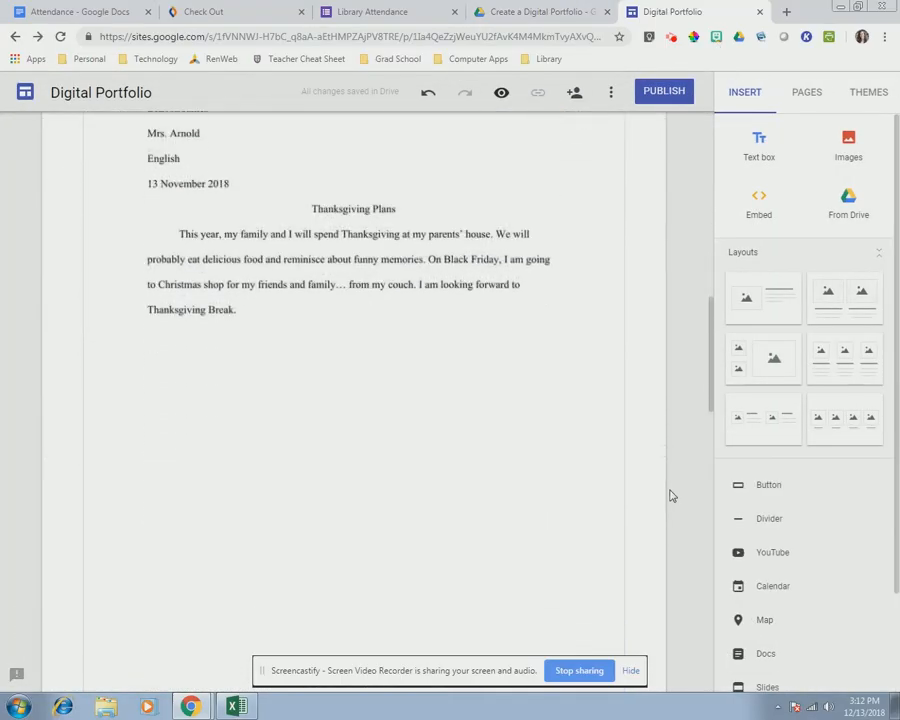
scroll(404, 574, down, 2)
click(349, 566)
drag(353, 569, 326, 334)
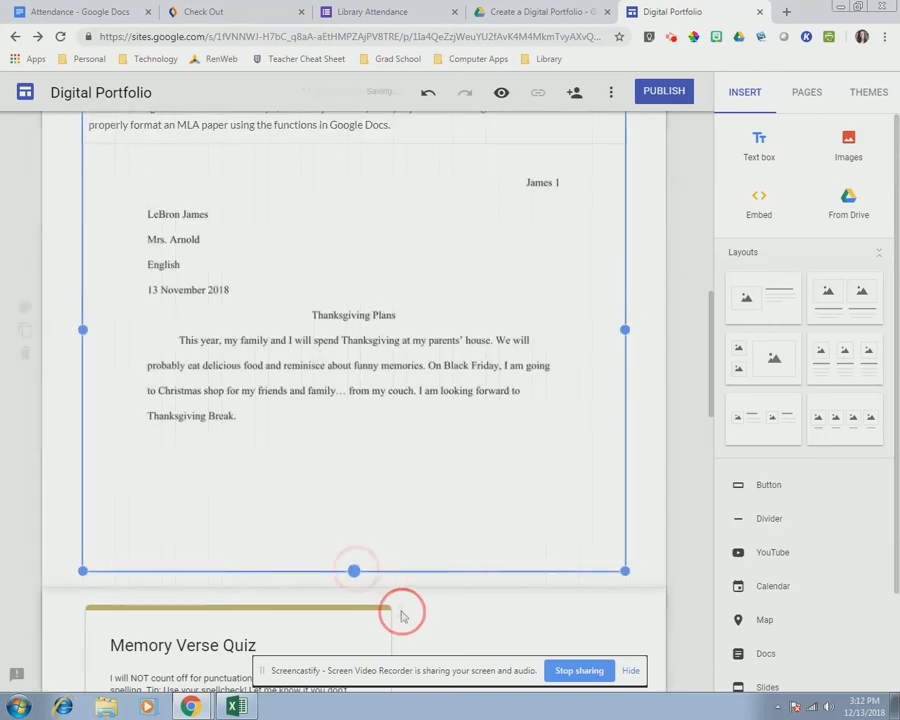
drag(354, 570, 358, 495)
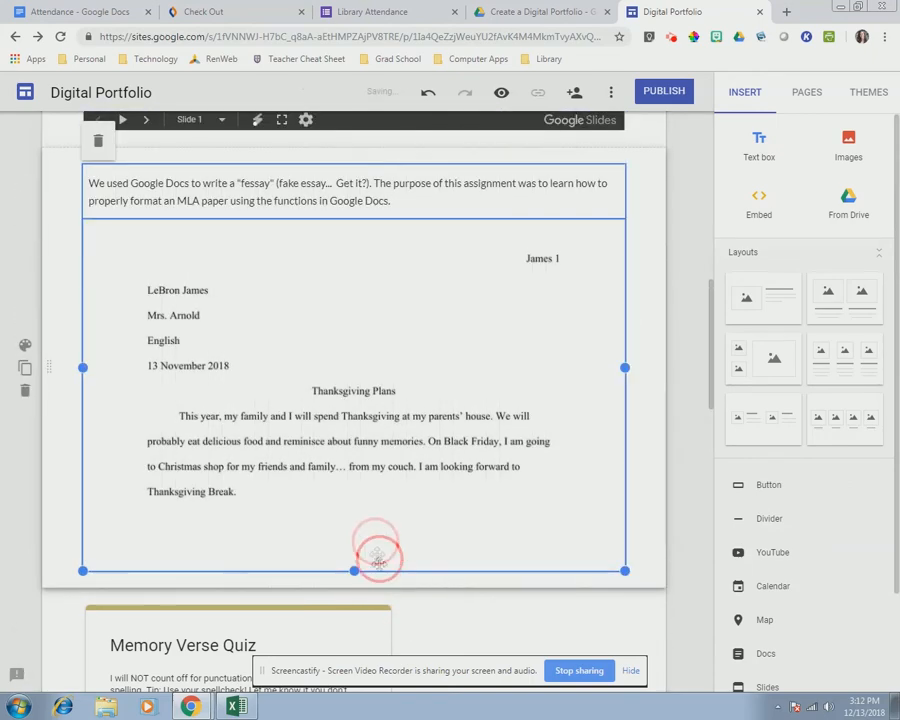
mouse_move(354, 569)
mouse_down()
mouse_move(351, 539)
mouse_move(353, 570)
mouse_up()
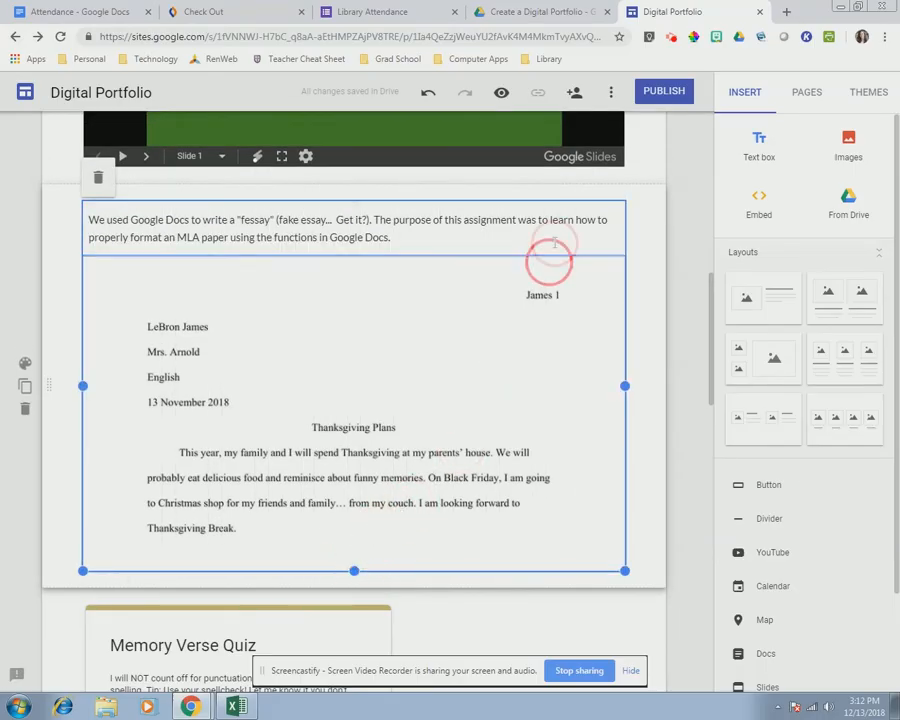
click(501, 92)
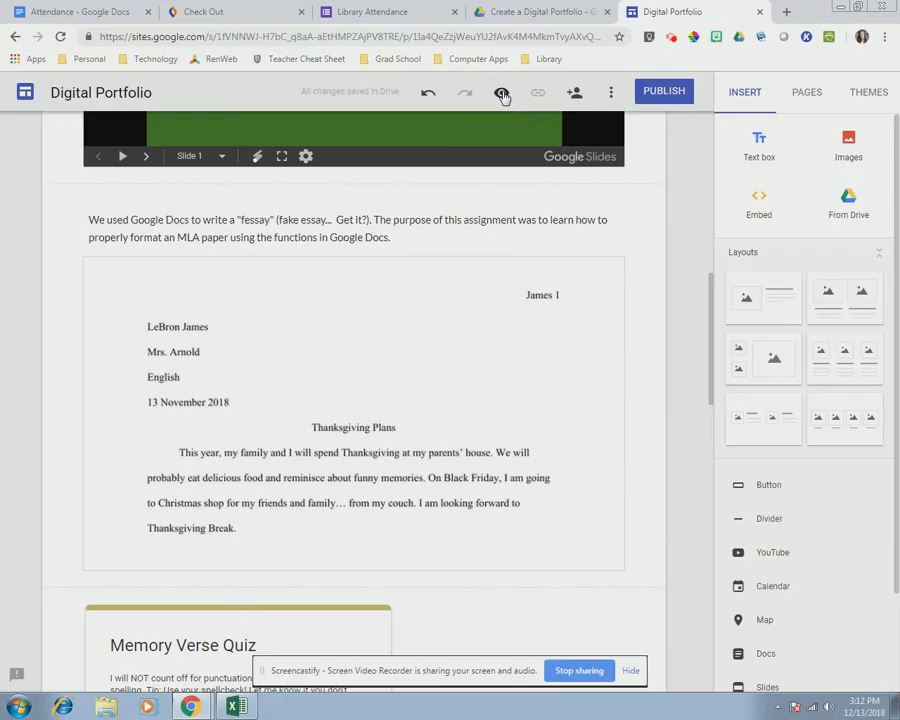
- Scroll the preview, view it at tablet and phone widths, then return to the editor
scroll(885, 460, down, 6)
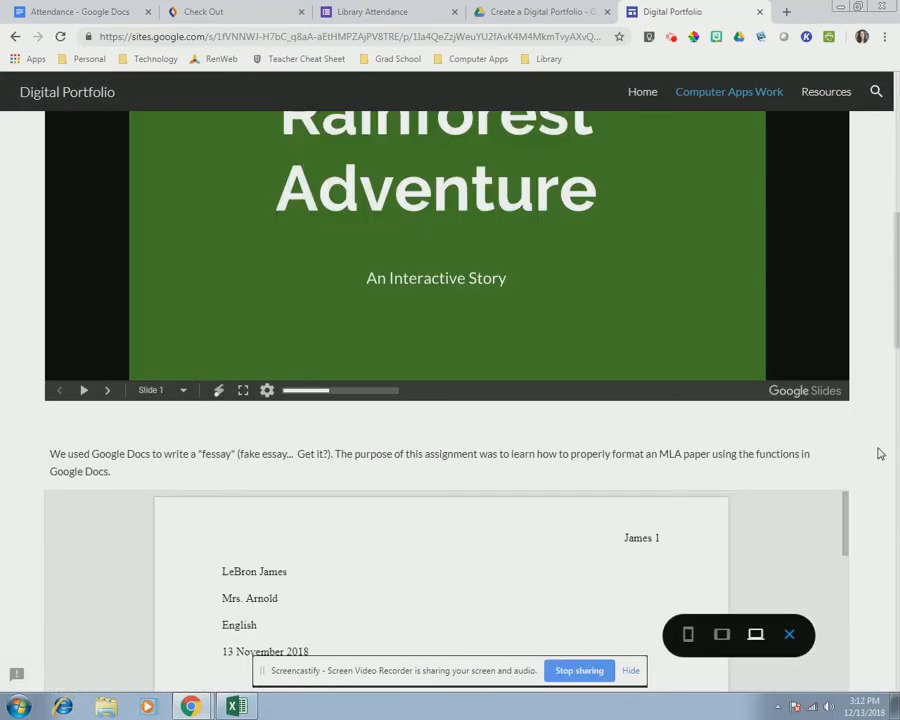
scroll(880, 453, down, 3)
mouse_move(845, 227)
mouse_down()
mouse_move(846, 474)
mouse_move(823, 287)
mouse_move(835, 233)
mouse_up()
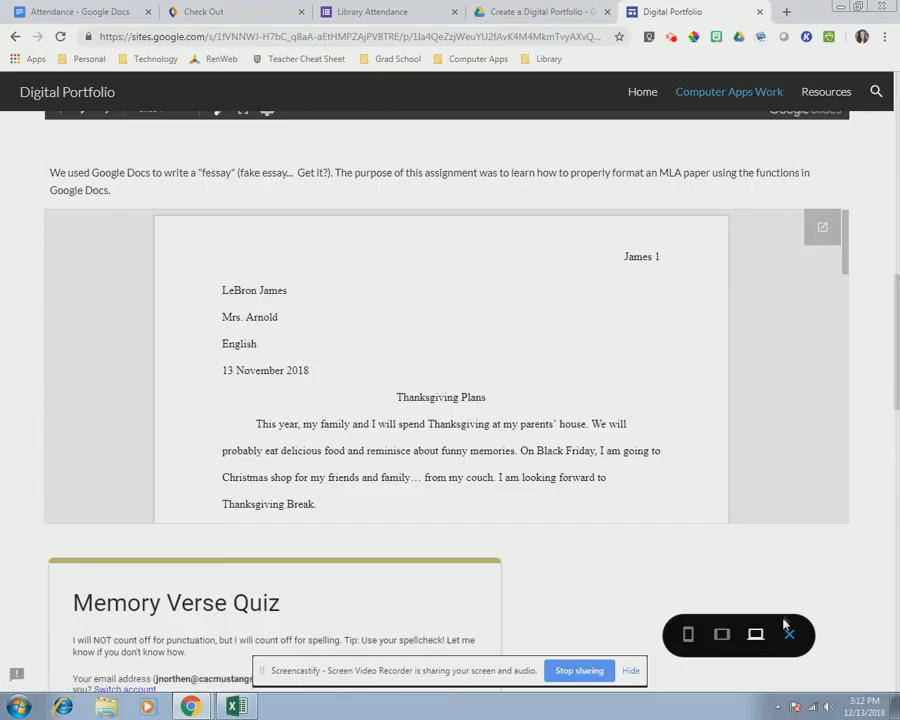
click(724, 645)
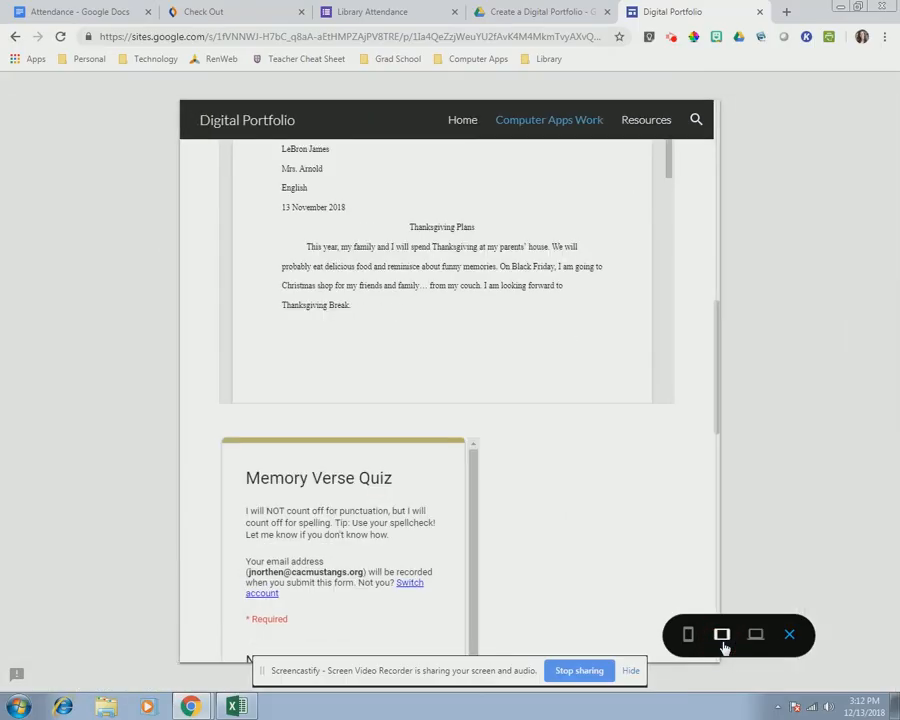
click(688, 640)
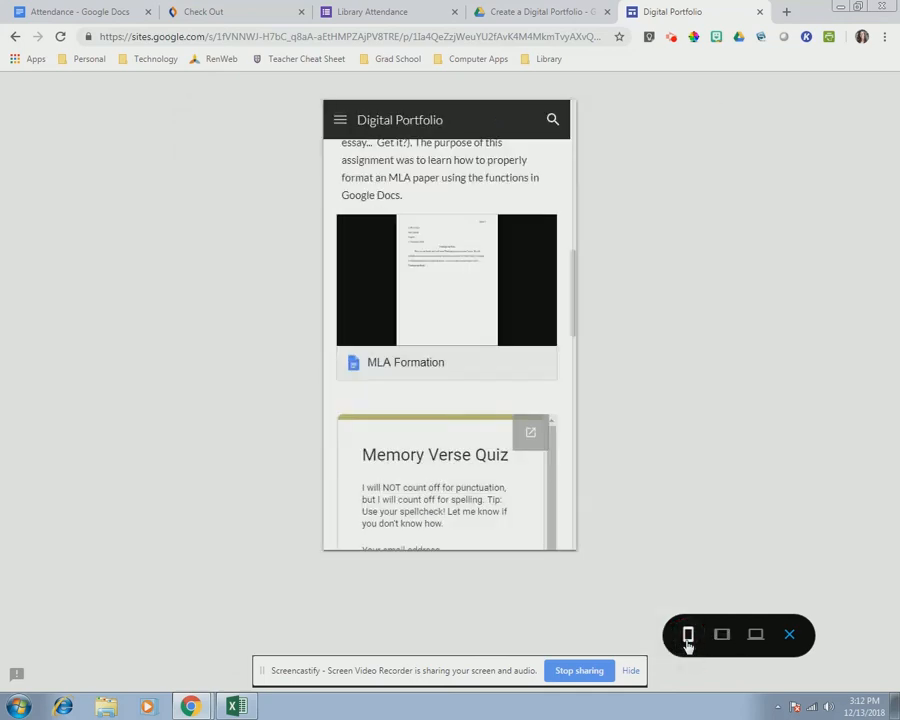
click(790, 636)
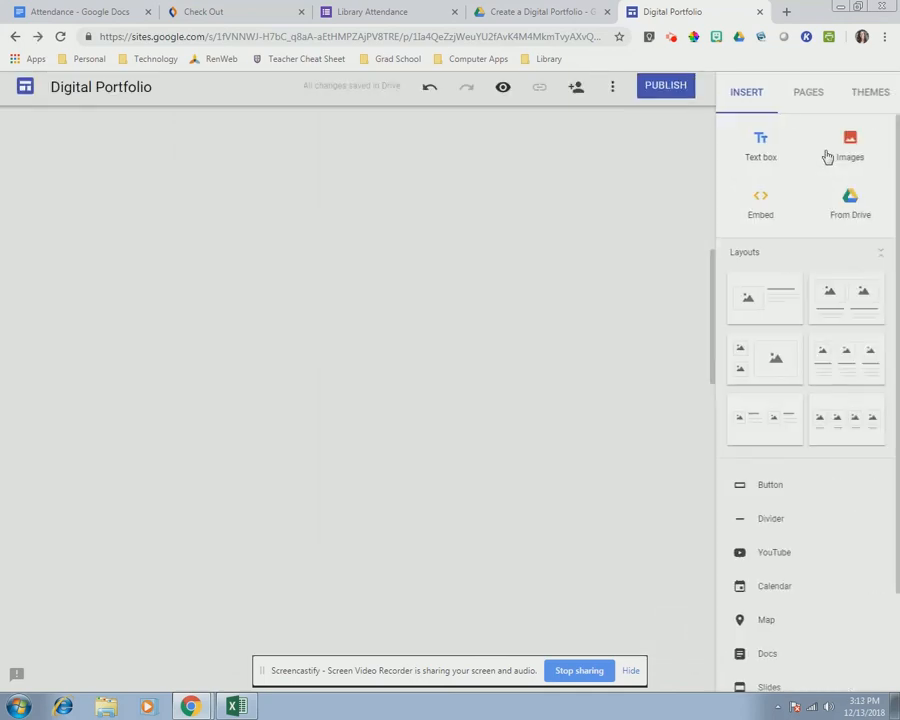
- Add the caption "We selected a hashtag for a Kindness Campaign using Google Forms." above the quiz form
scroll(619, 537, down, 10)
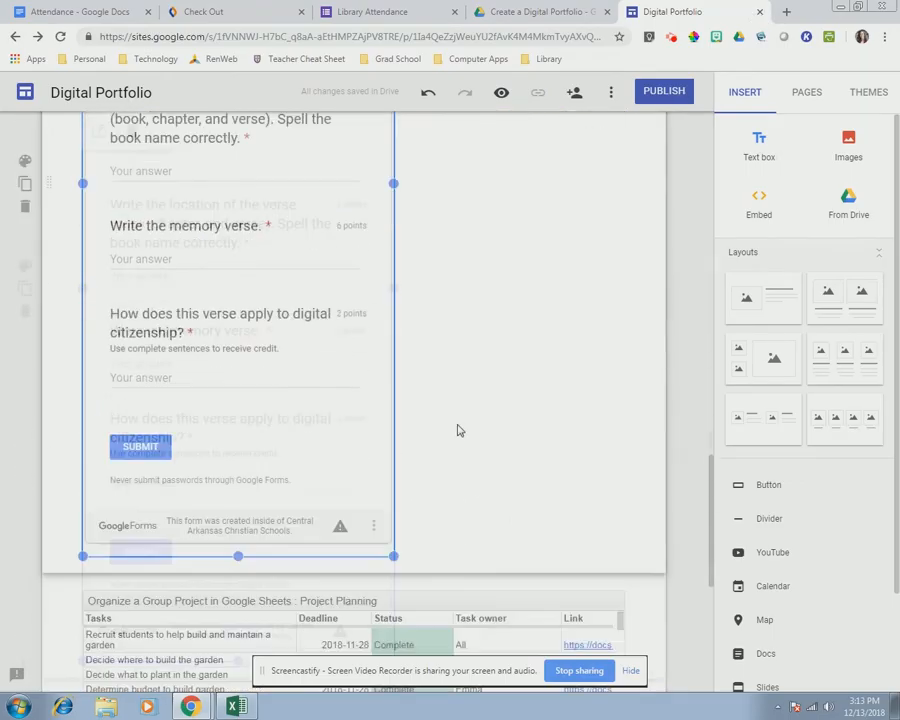
double_click(283, 463)
click(285, 458)
text(We selected a hashtag for a Kind)
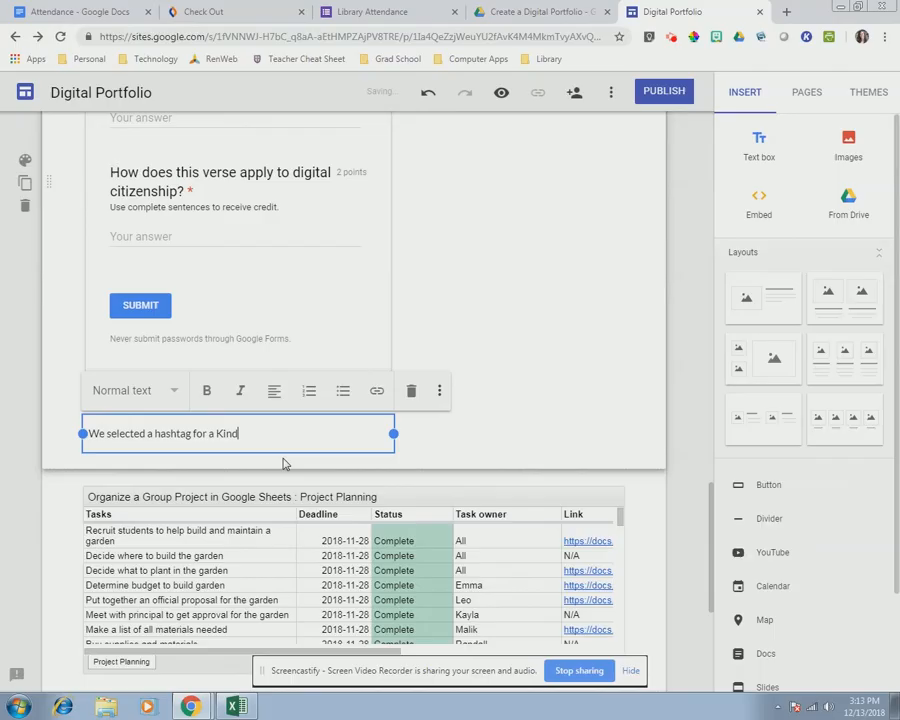
text(ness Campaign using Google Forms.)
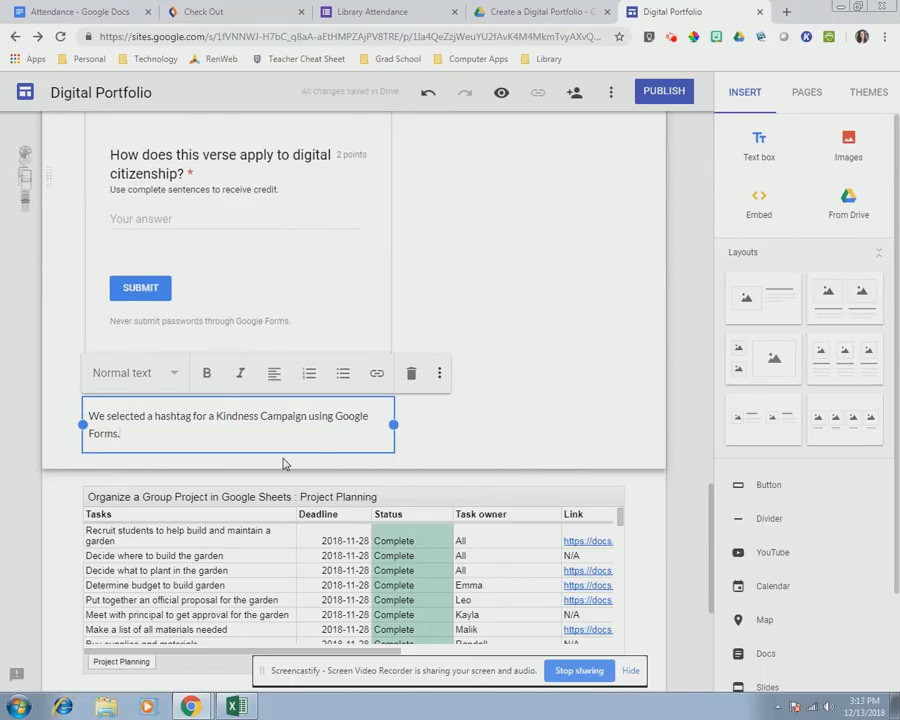
click(394, 424)
drag(394, 424, 626, 434)
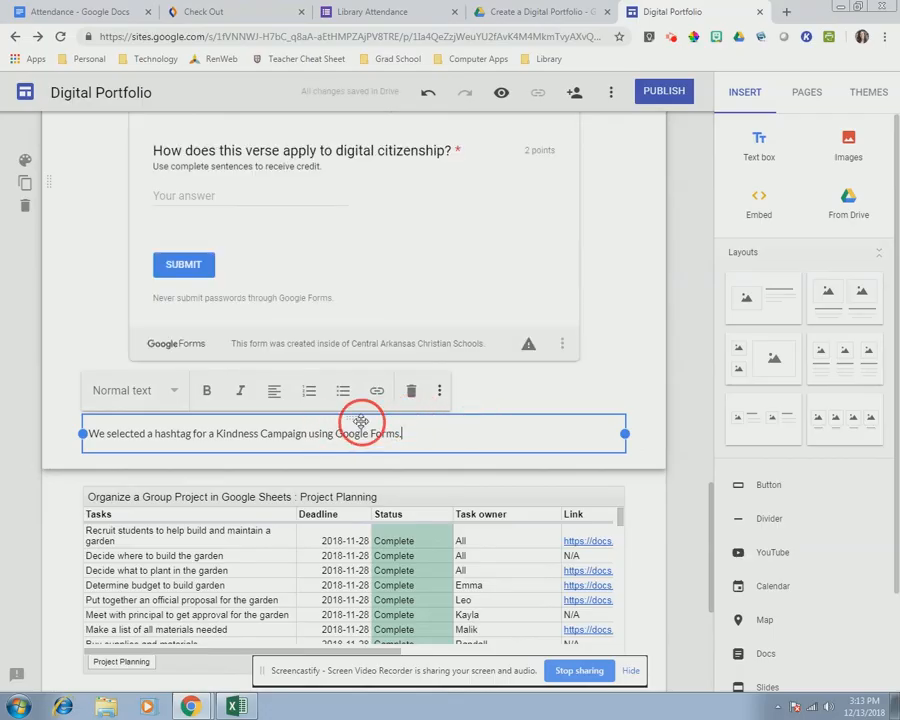
drag(353, 418, 293, 490)
click(670, 536)
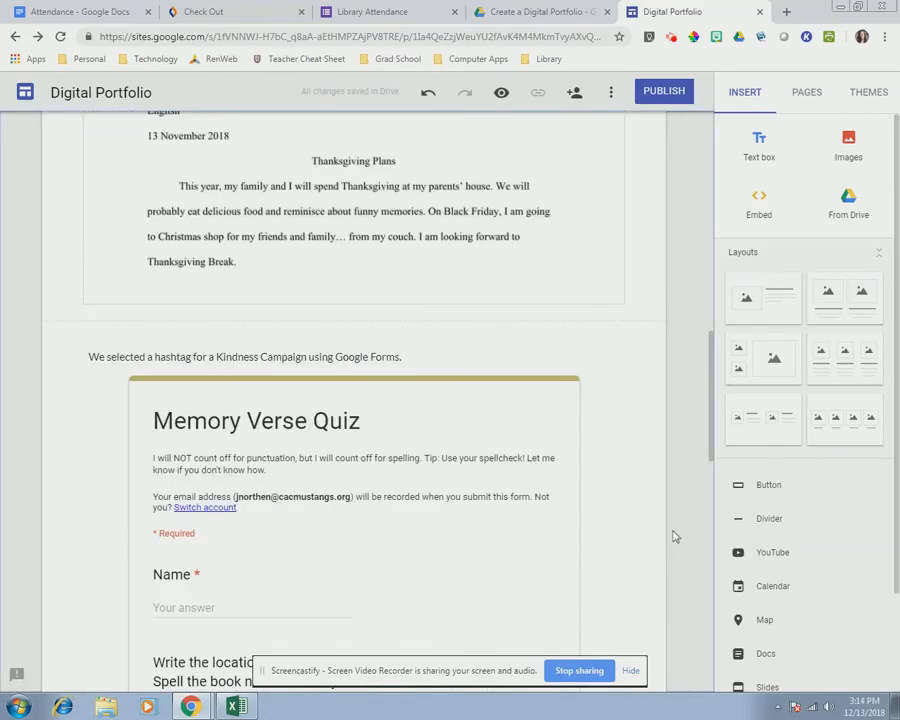
- Try centering the Kindness Campaign caption, then set it back to left alignment
click(303, 354)
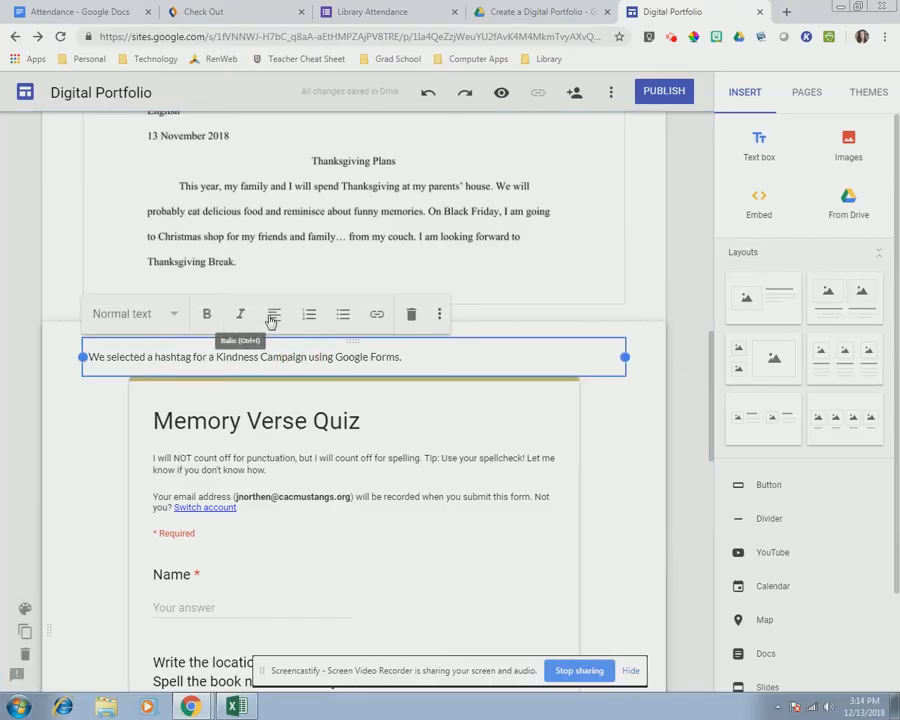
click(276, 319)
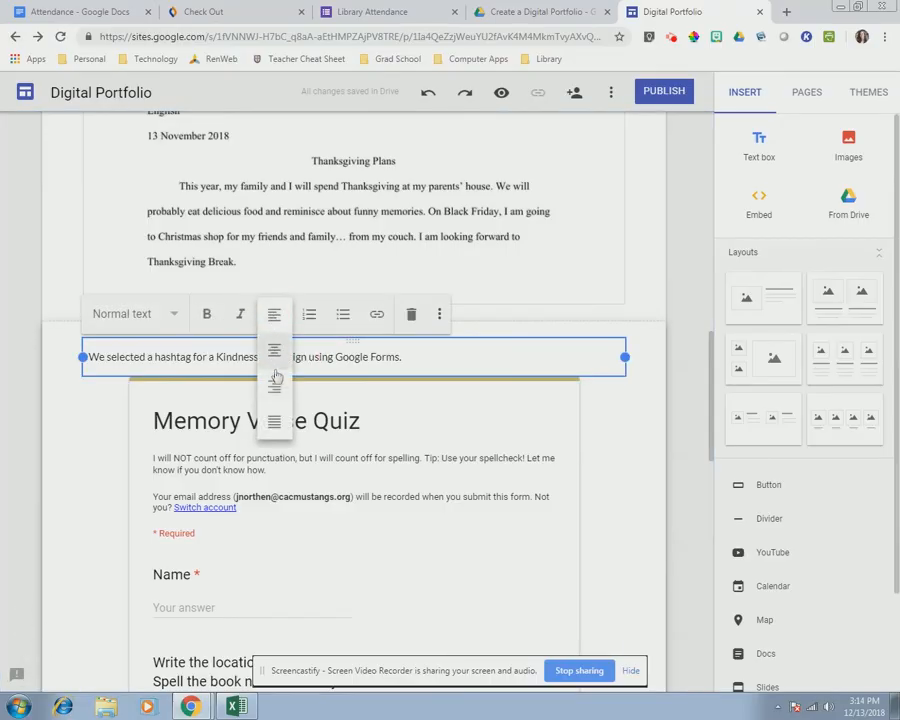
click(274, 352)
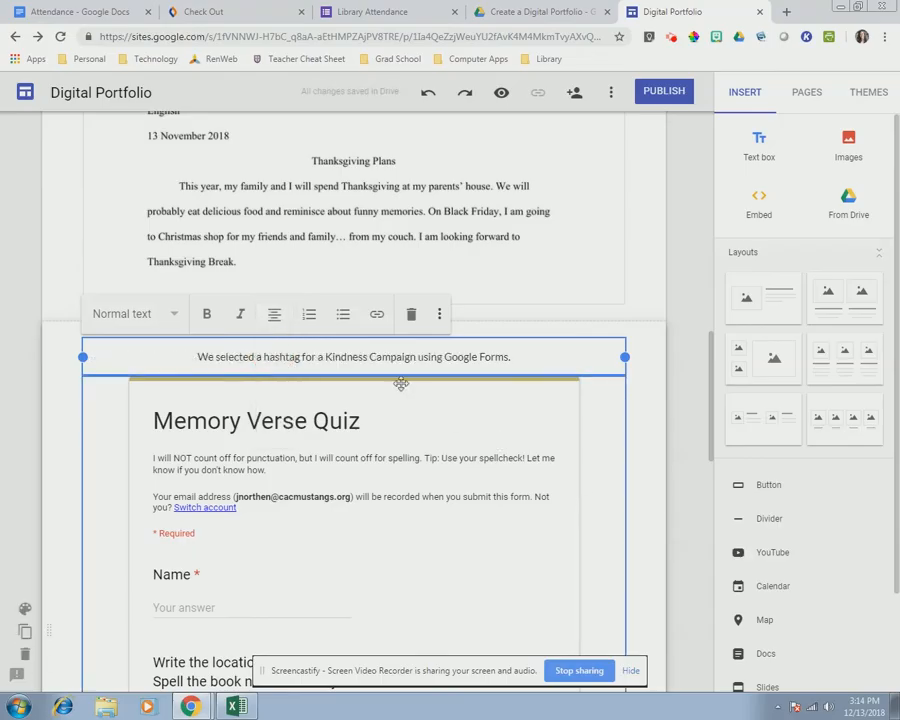
click(279, 316)
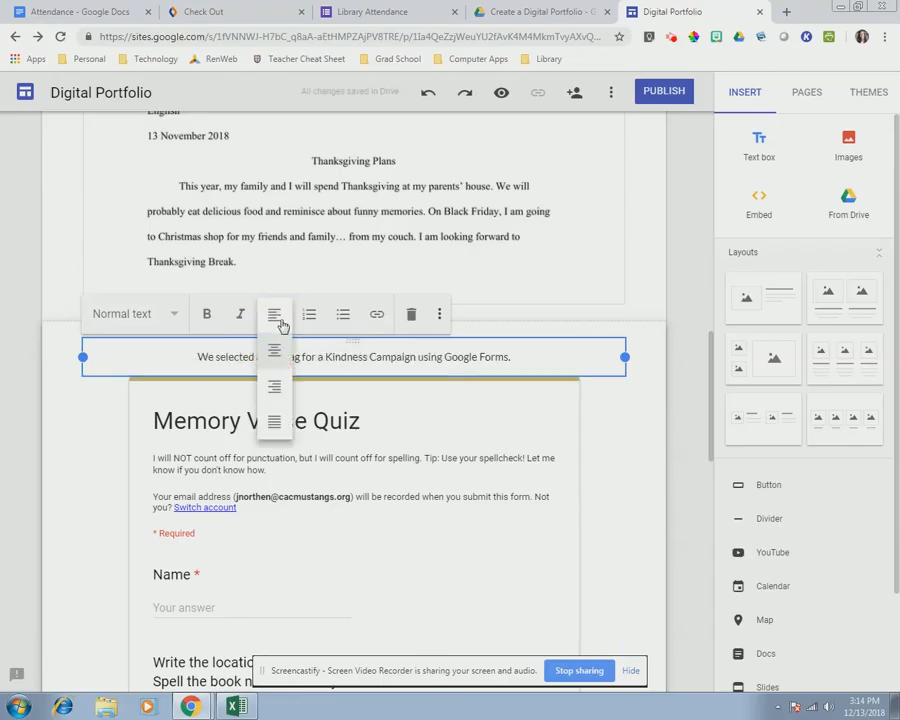
click(282, 326)
click(650, 556)
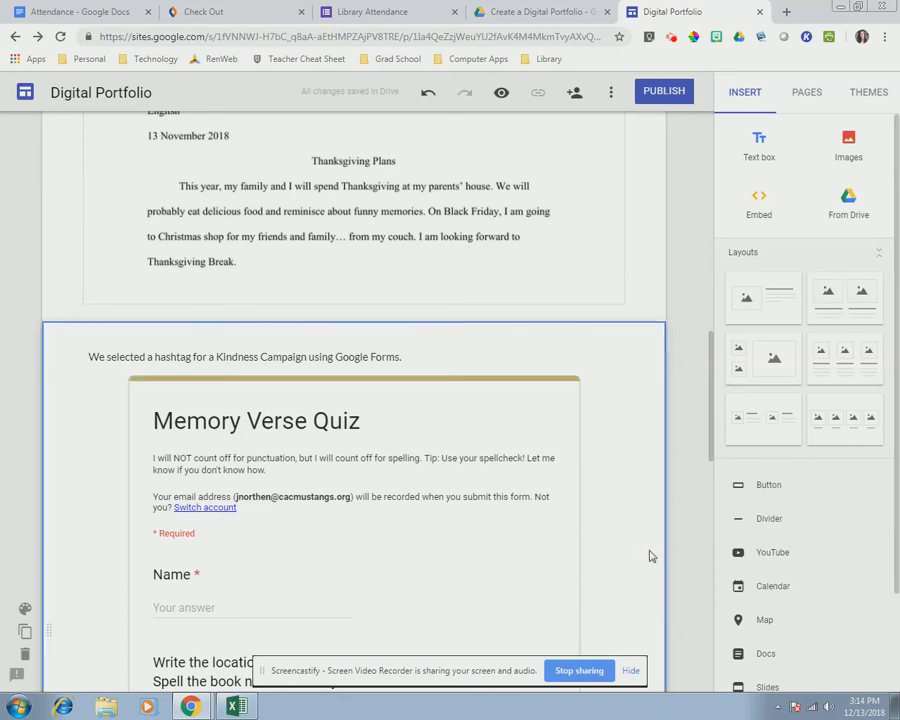
scroll(660, 552, down, 8)
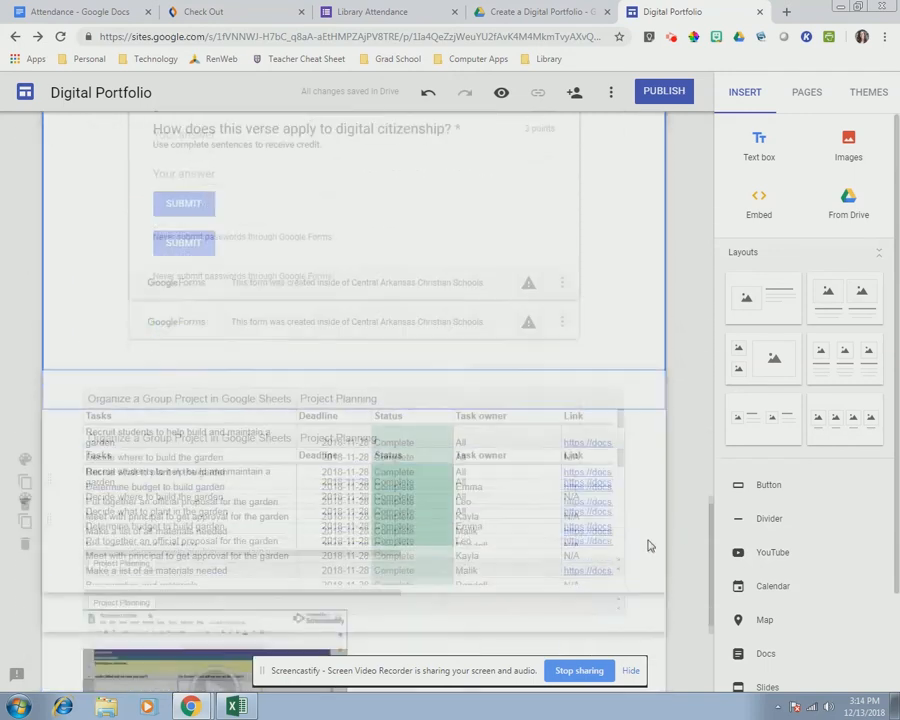
- Add the caption "We studied spreadsheets by organizing a group project in" above the Sheets embed
click(345, 397)
double_click(341, 372)
click(340, 365)
text(We)
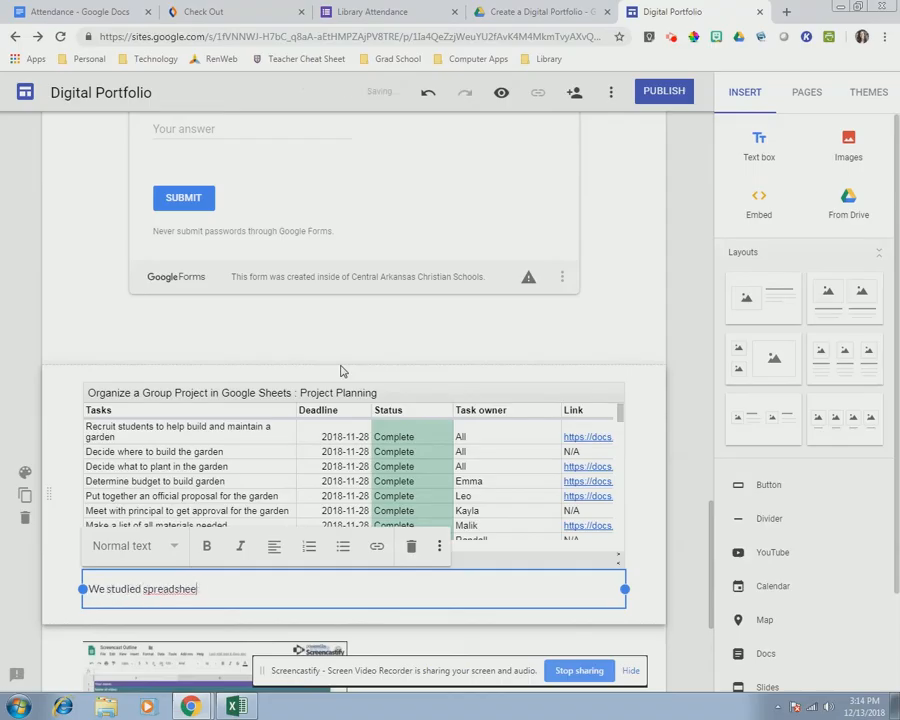
text( studied spreadsheets by organizing a group project in Google Sheets.)
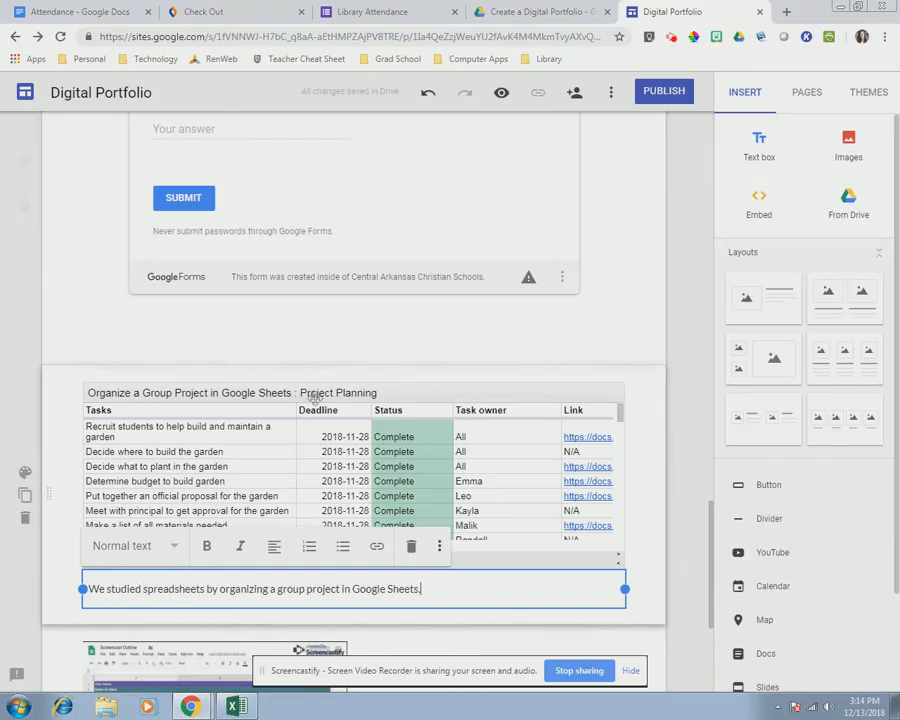
click(161, 576)
drag(363, 571, 352, 370)
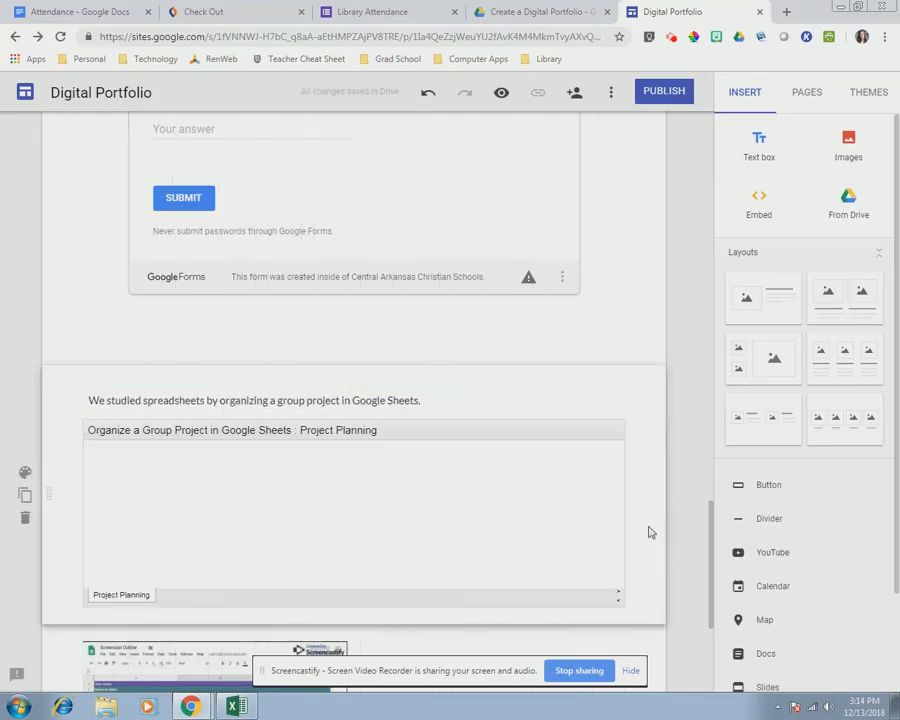
- Make the Sheets embed taller to show more rows and enlarge the Screencastify video embed
scroll(700, 551, down, 2)
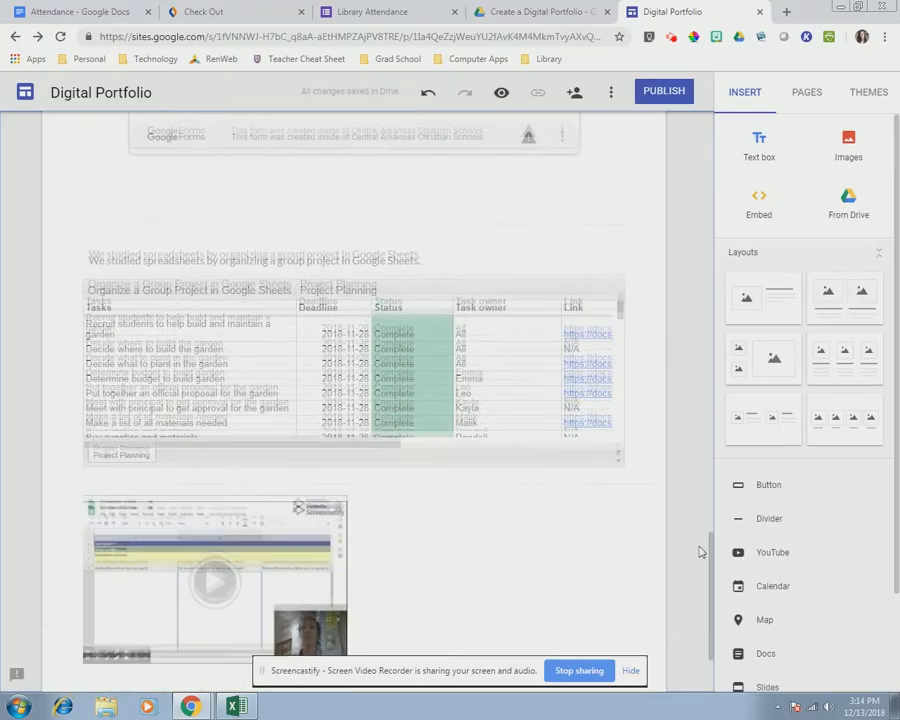
click(411, 381)
drag(355, 398, 622, 655)
scroll(648, 485, down, 2)
click(648, 485)
click(260, 466)
- Add a caption about using the Screencastify extension and move it above the video
scroll(524, 480, down, 2)
double_click(382, 528)
click(378, 524)
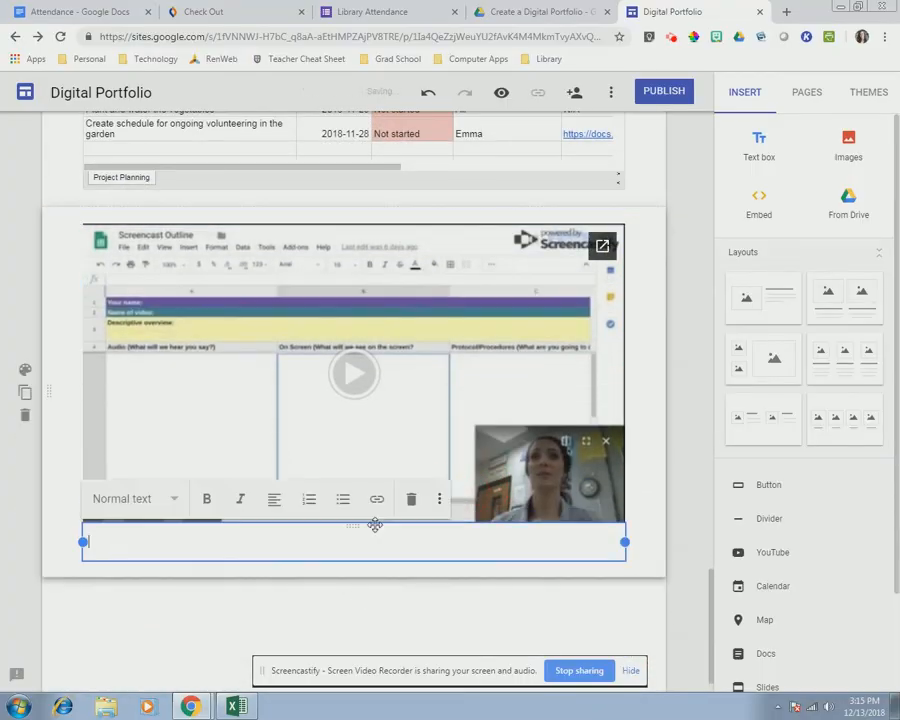
text(Finally, we used the extension, "C)
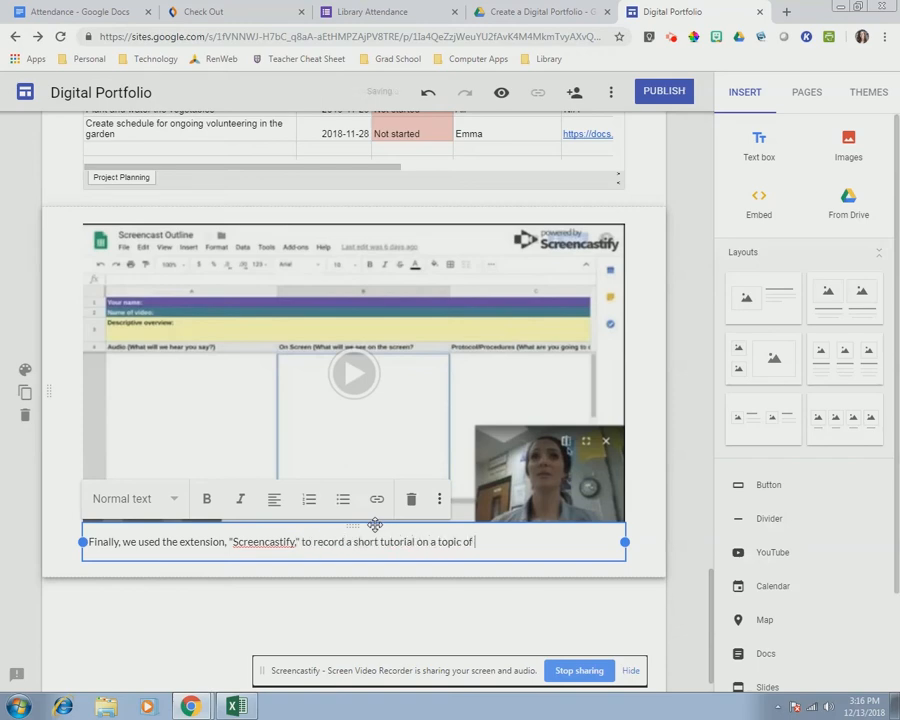
drag(350, 526, 326, 232)
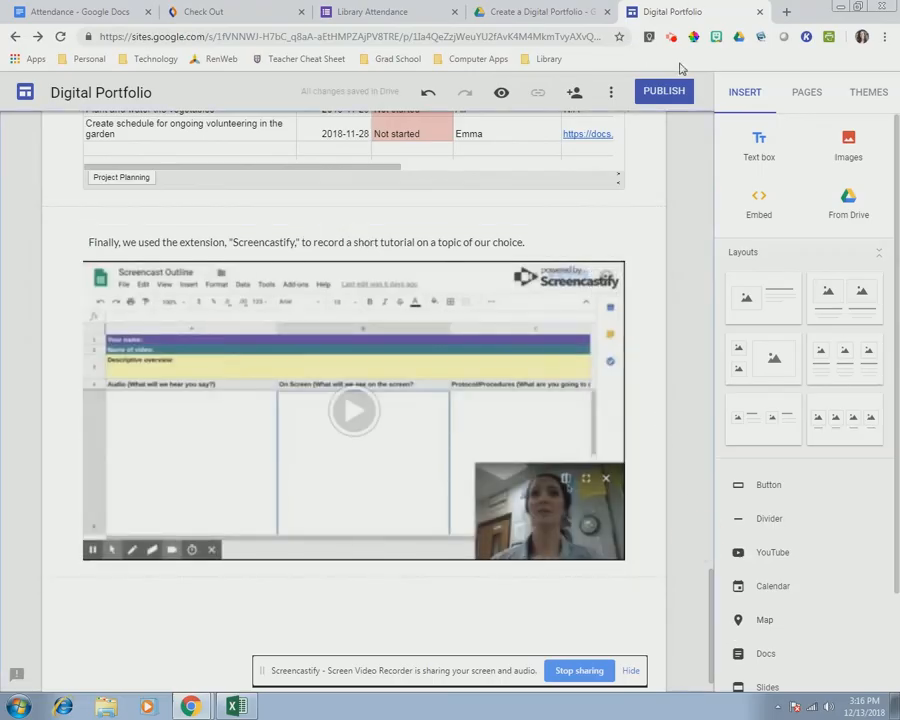
click(810, 95)
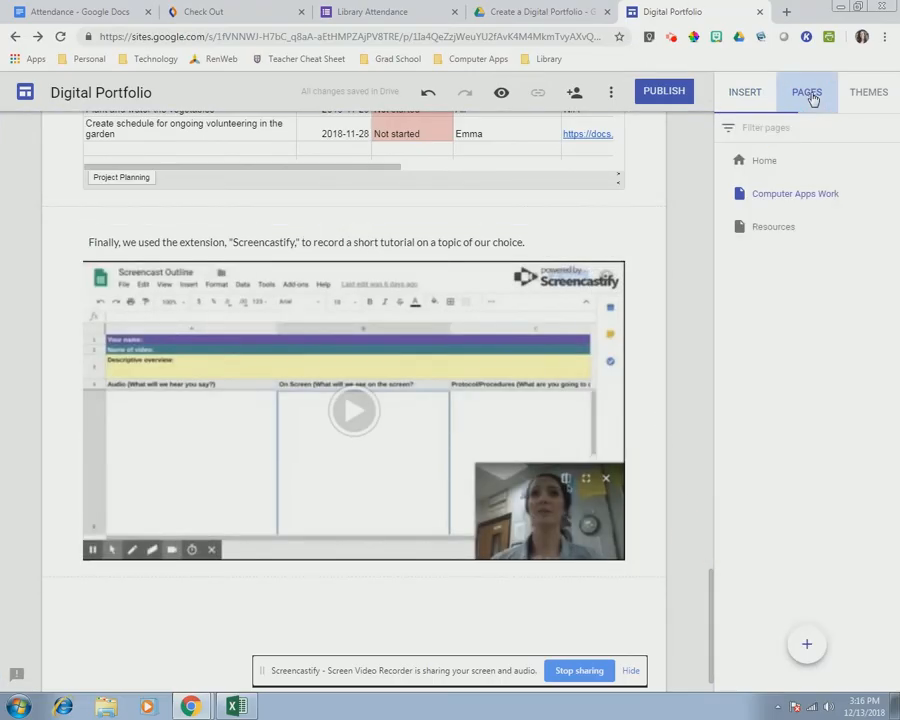
- On the Resources page, add the text "Visit my web page on having a paperless classroom!"
click(763, 229)
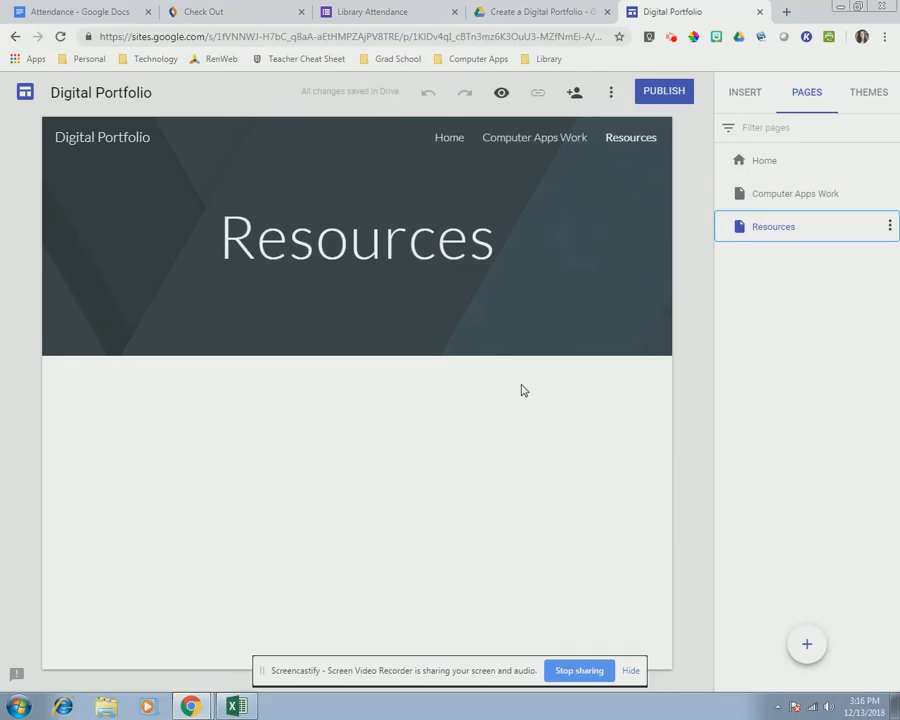
double_click(167, 420)
click(167, 415)
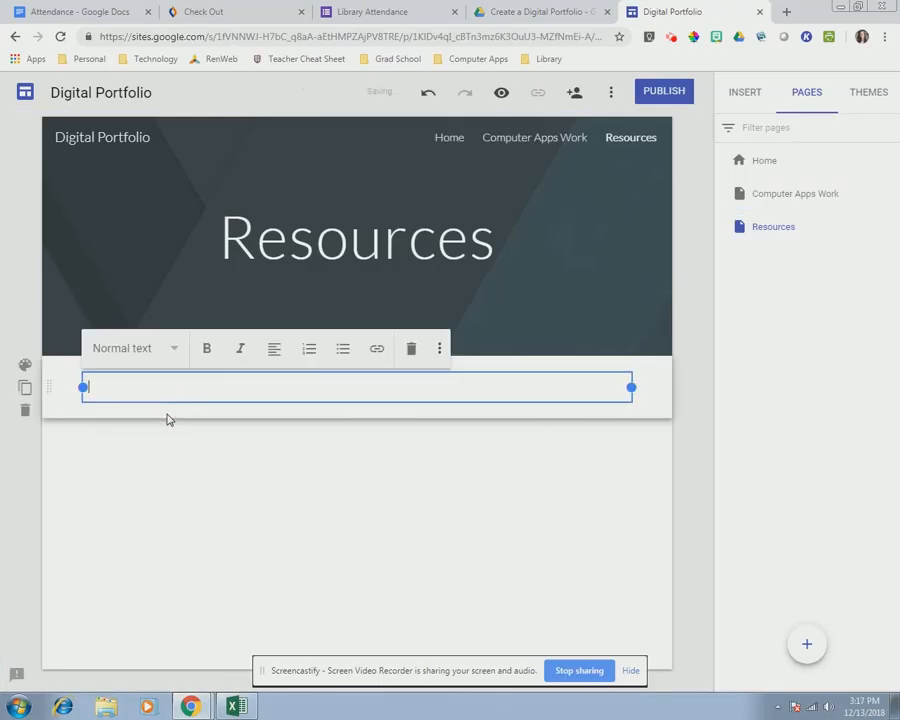
text(Visit my web page on having a paperless classroom!)
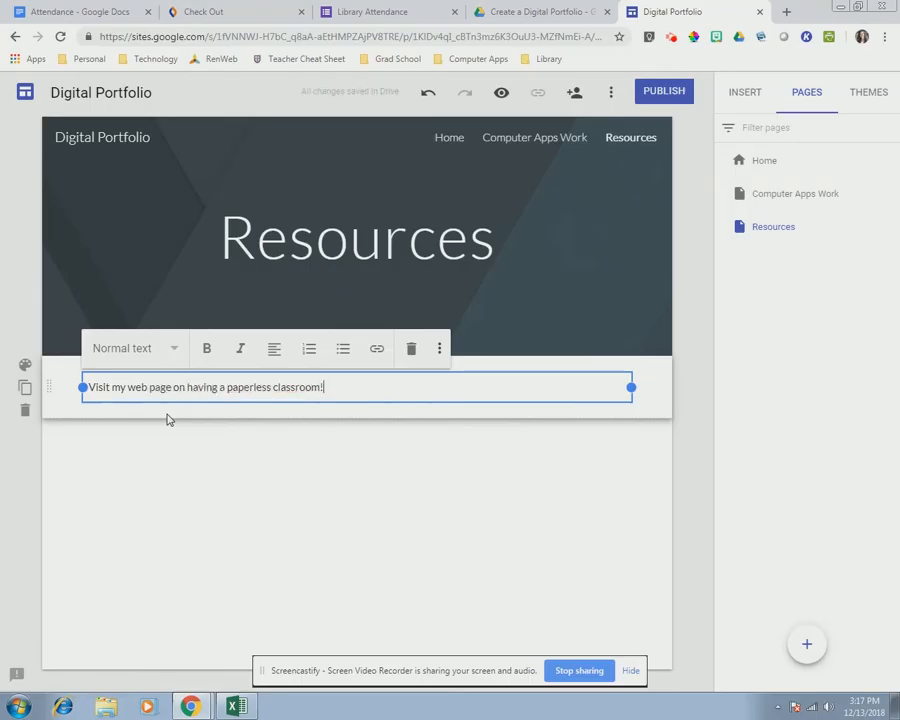
- Copy the Paperless Classroom Website address from the Grad School bookmarks in a new tab
click(786, 11)
click(397, 58)
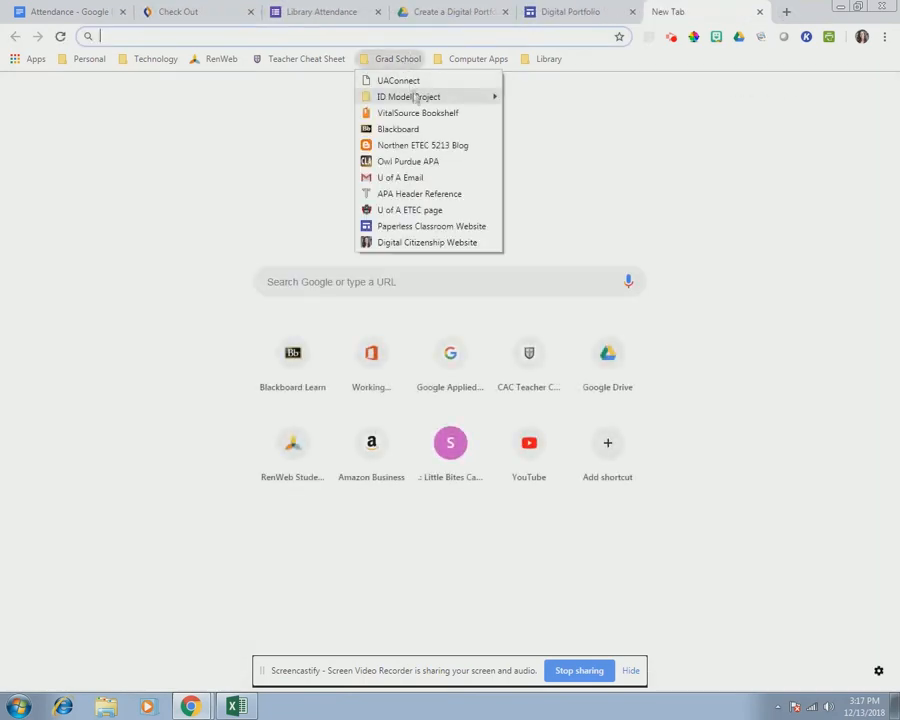
click(420, 224)
click(458, 37)
- Link the words "paperless classroom" to the copied website address
drag(226, 388, 318, 395)
click(377, 349)
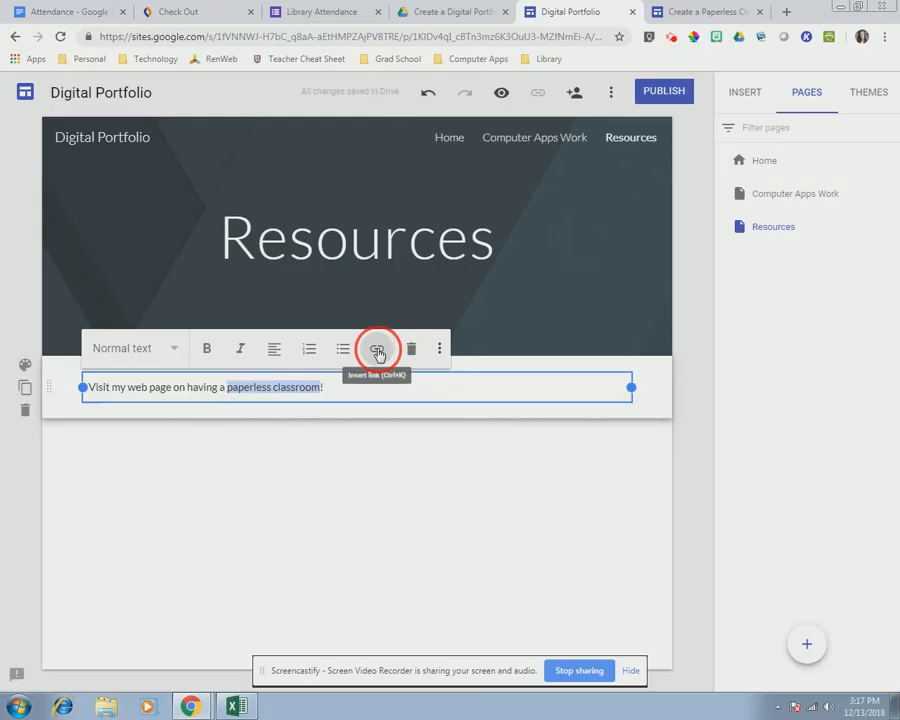
key(ctrl+v)
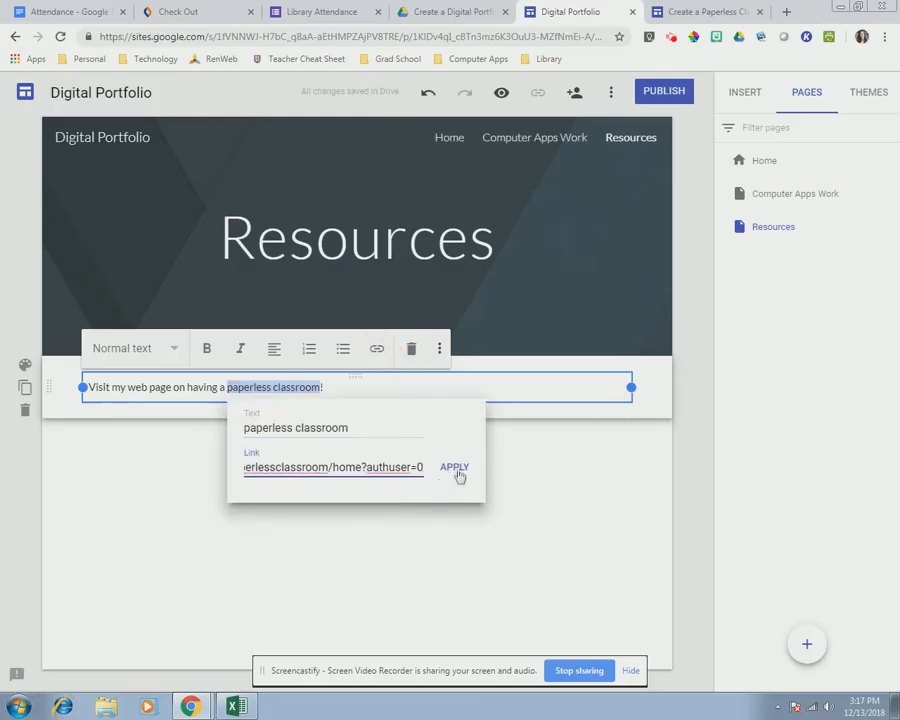
click(457, 470)
click(518, 490)
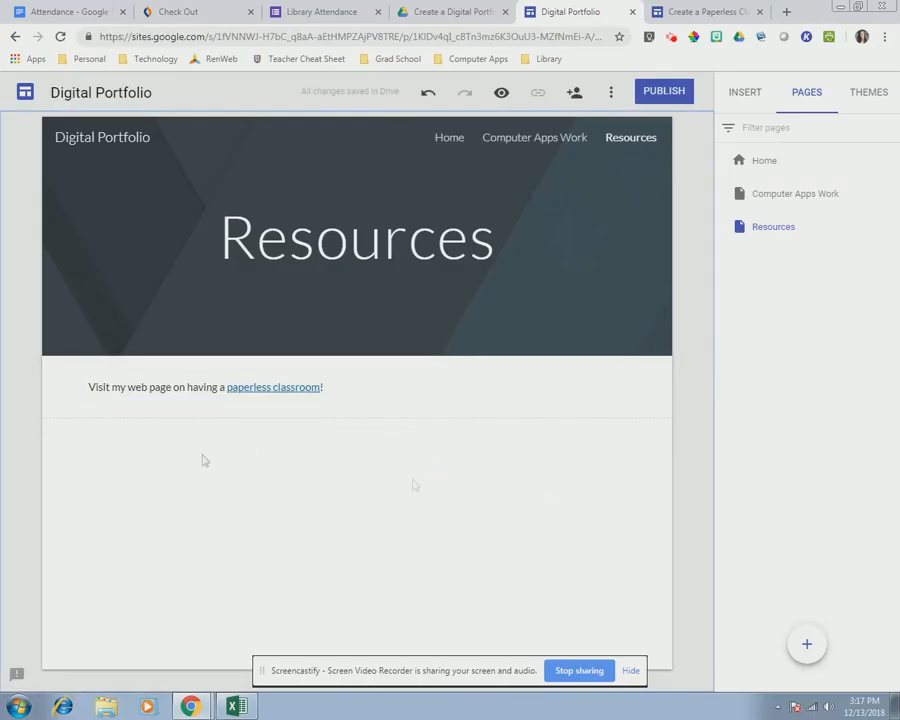
- Add a new line reading "Visit my Educational Technology blog!" on the Resources page
double_click(88, 450)
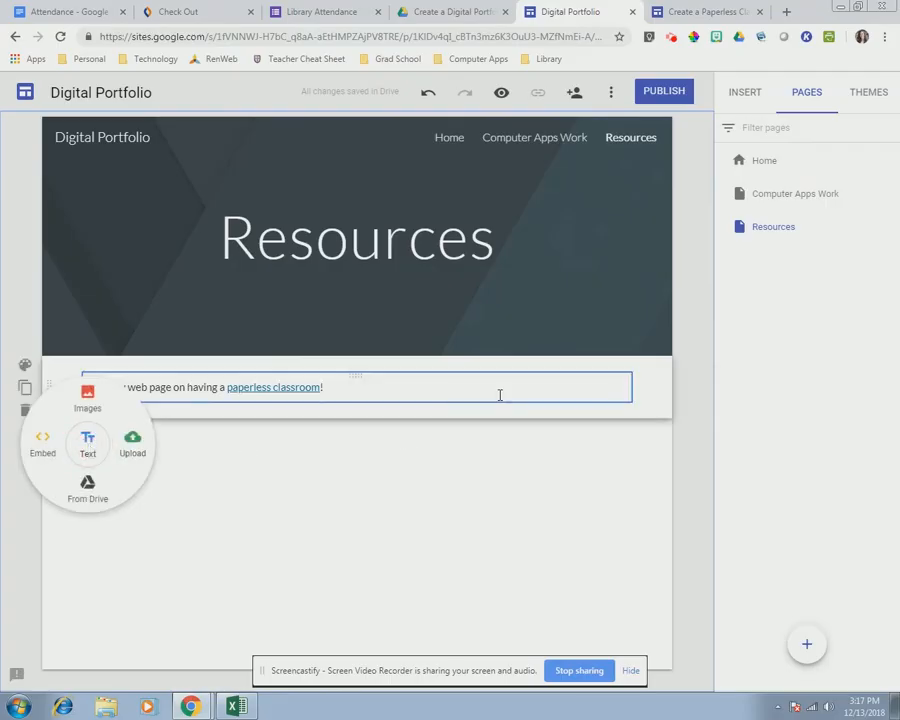
click(86, 441)
text(Visit my Educational Technology blog!)
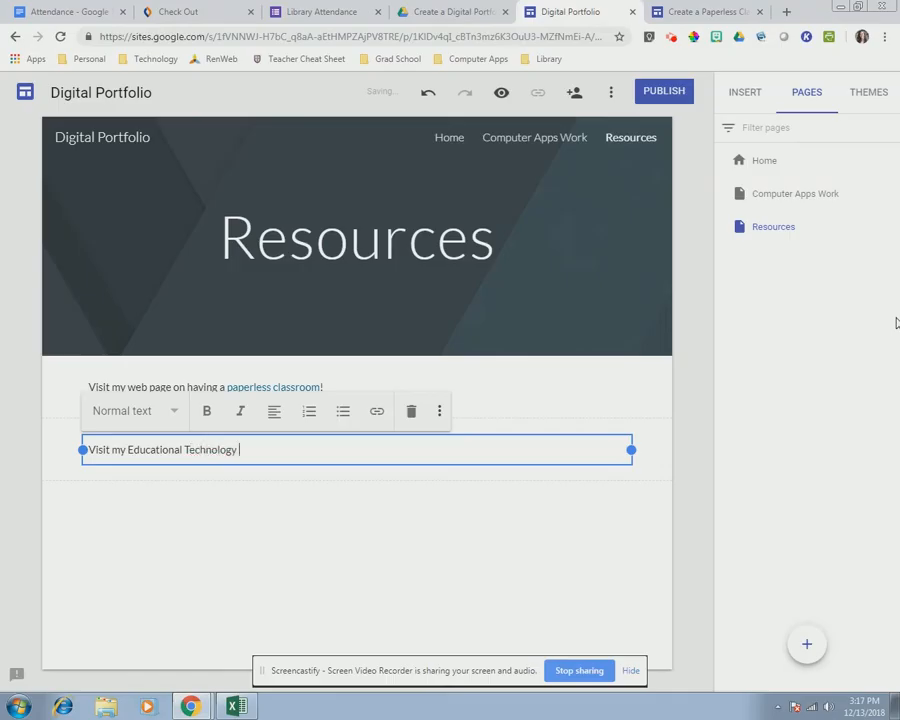
- Load the educational technology blog from the Grad School bookmarks to get its address
click(705, 11)
click(398, 59)
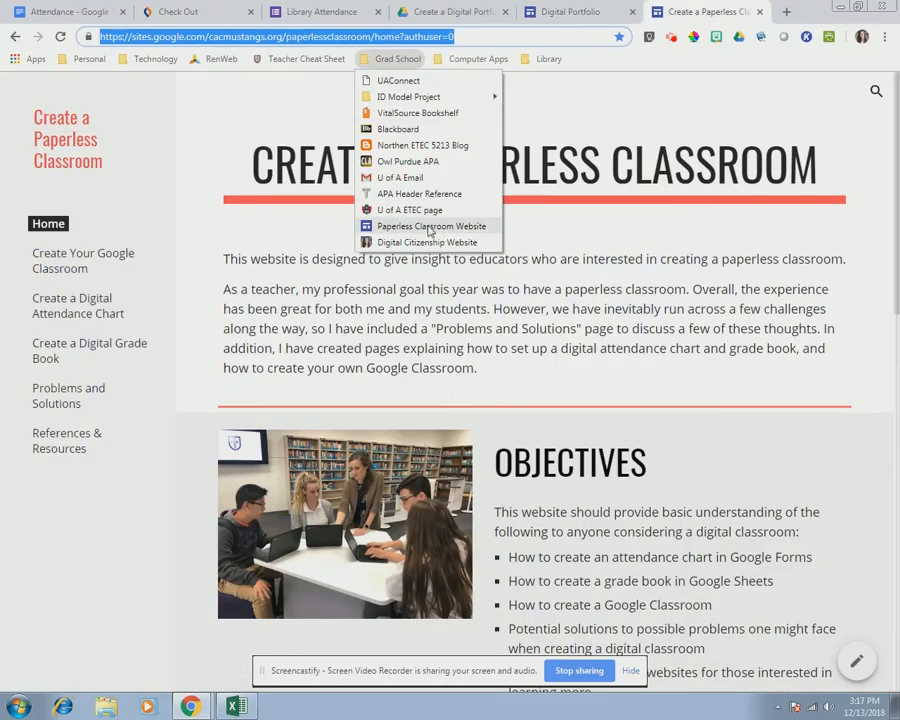
click(426, 147)
click(572, 11)
- Link the words "Educational Technology" to the blog address
drag(124, 448, 236, 452)
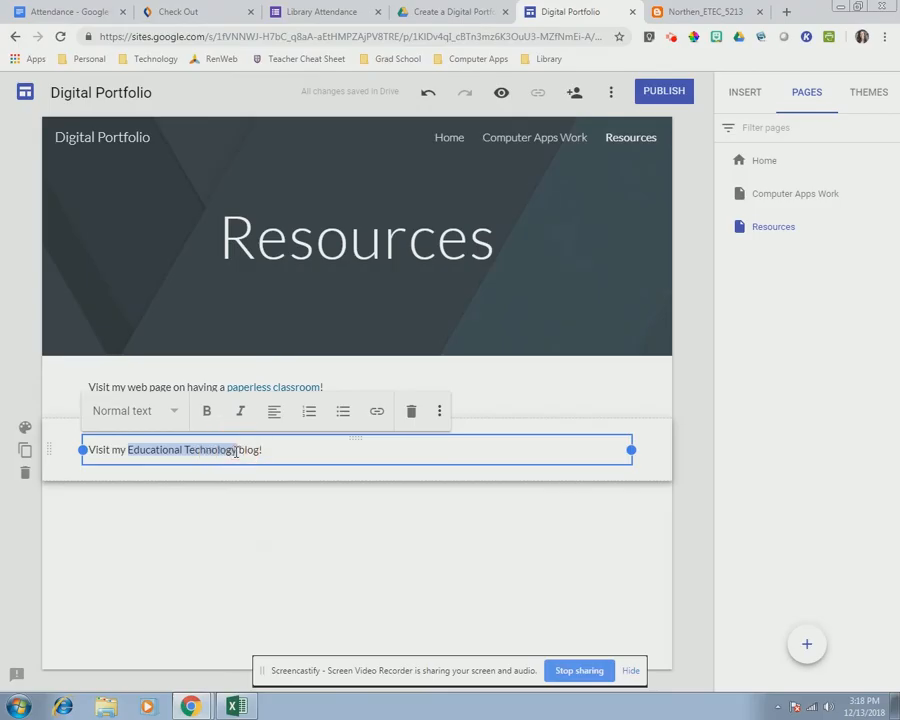
click(375, 411)
text(http://northenetec.blogspot.com/)
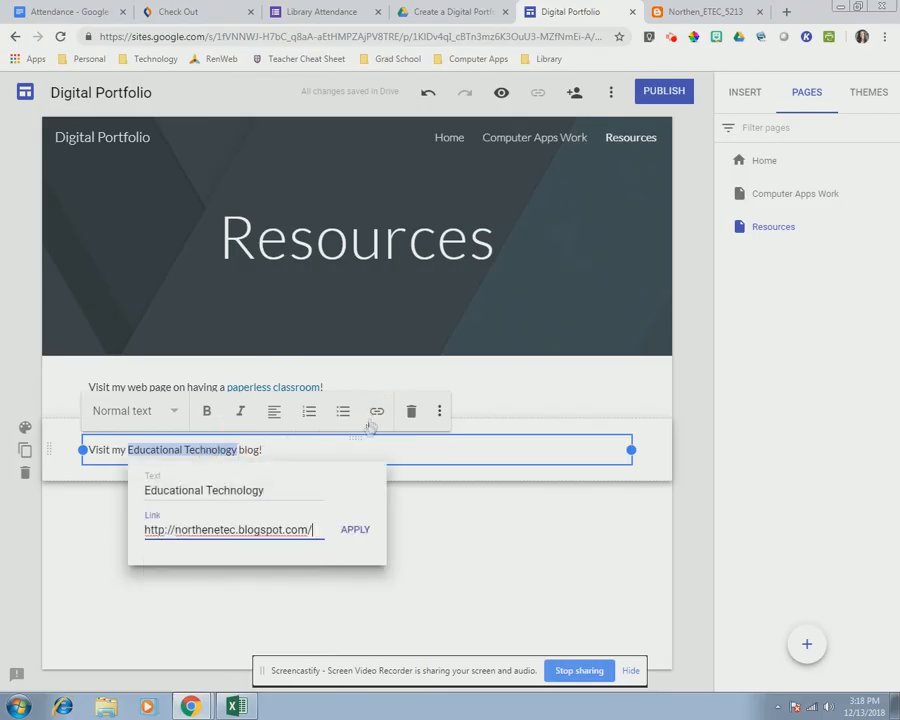
click(352, 535)
click(394, 526)
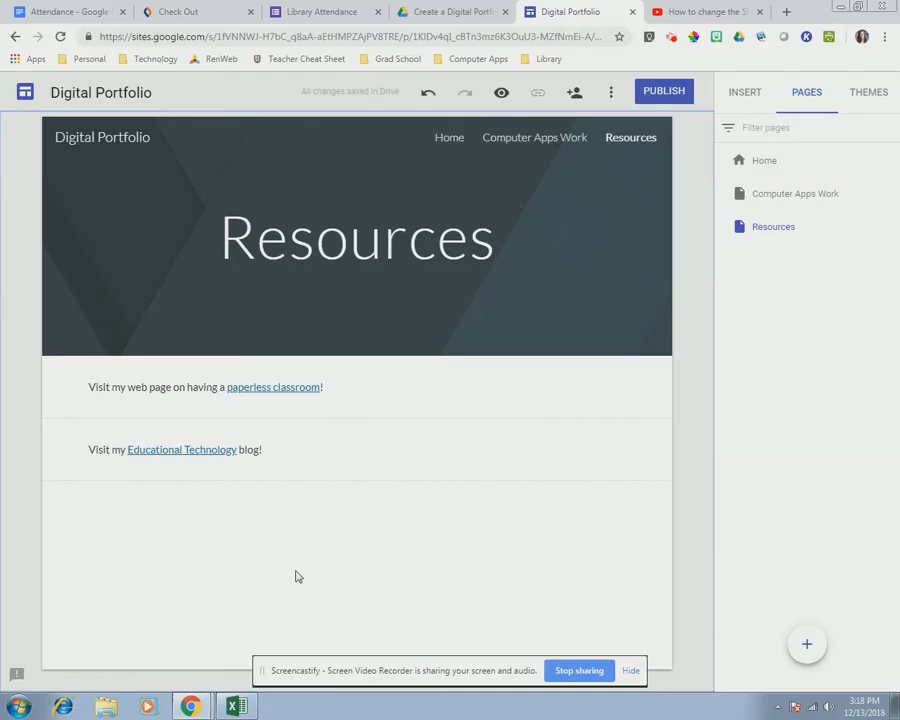
- Embed the YouTube video on changing share settings by URL below the blog line and enlarge it
double_click(325, 553)
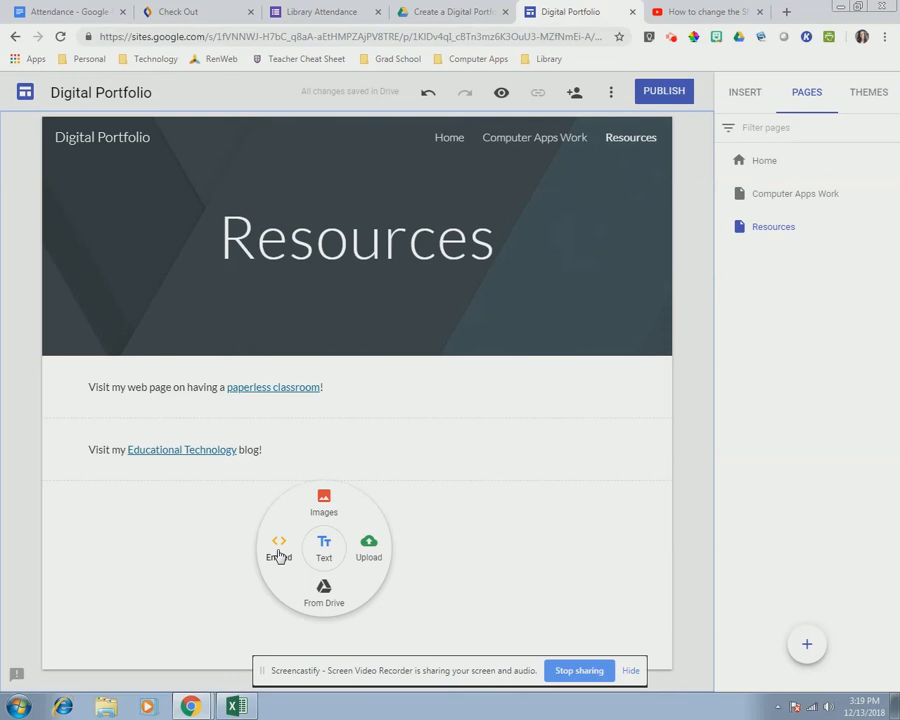
click(280, 547)
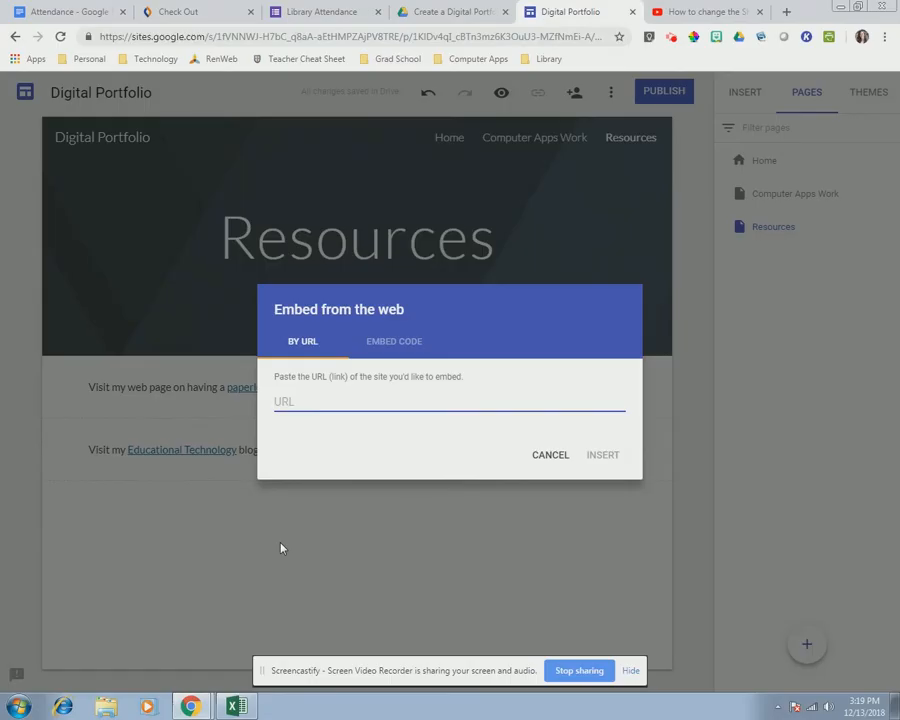
text(https://www.youtube.com/watch?v=mD0a0peHvLE&t=3s)
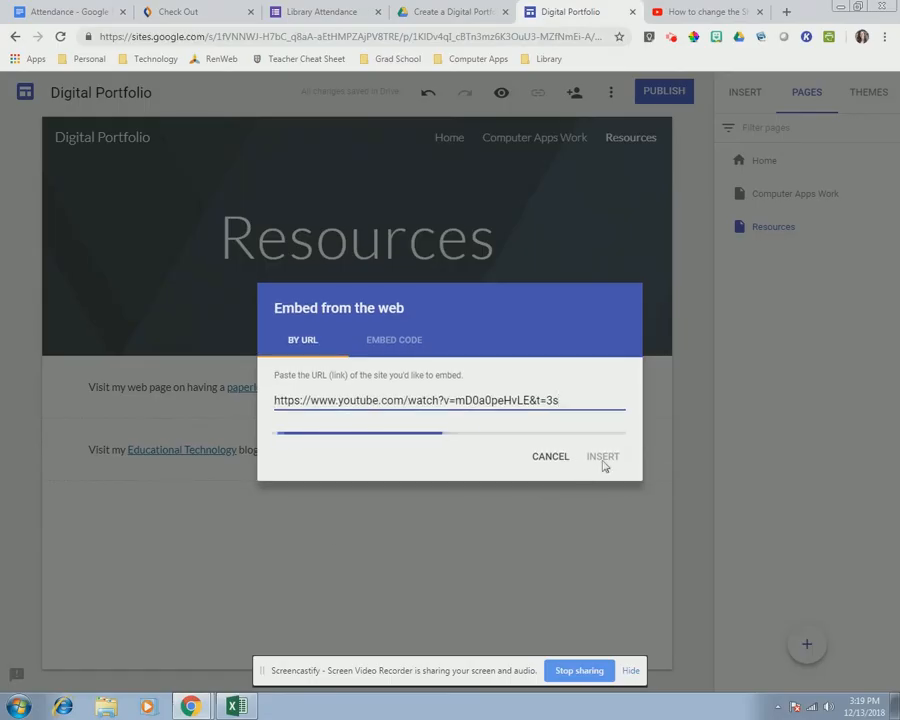
click(605, 537)
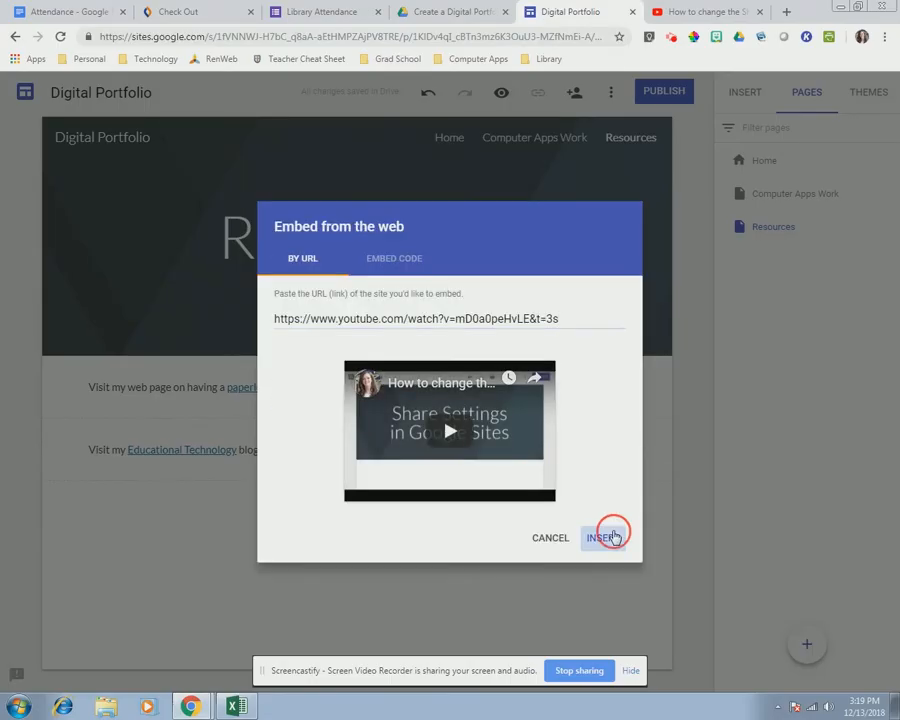
drag(343, 519, 625, 656)
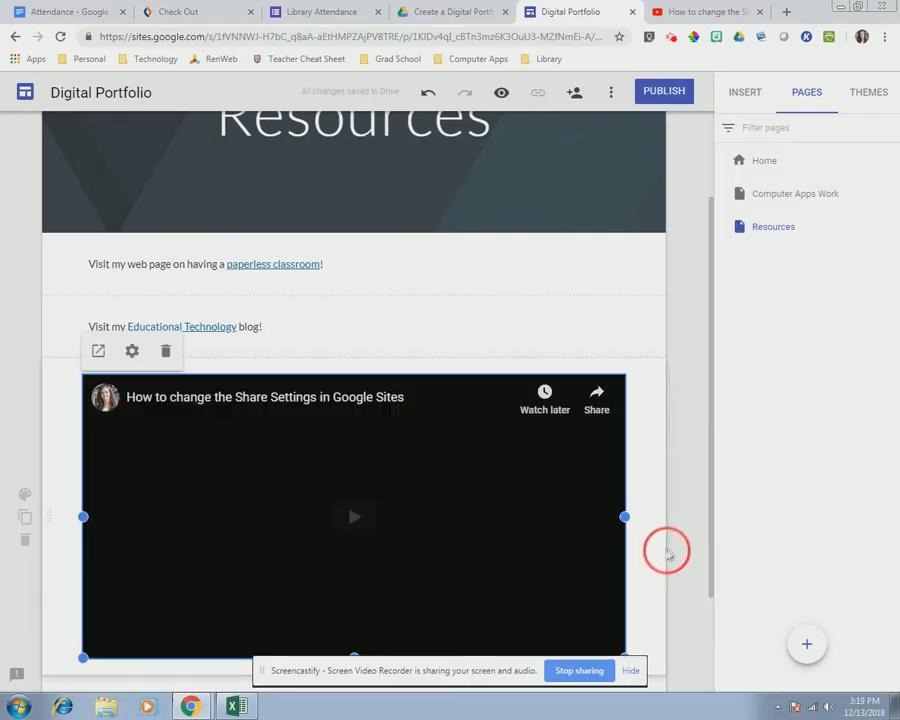
scroll(642, 458, up, 2)
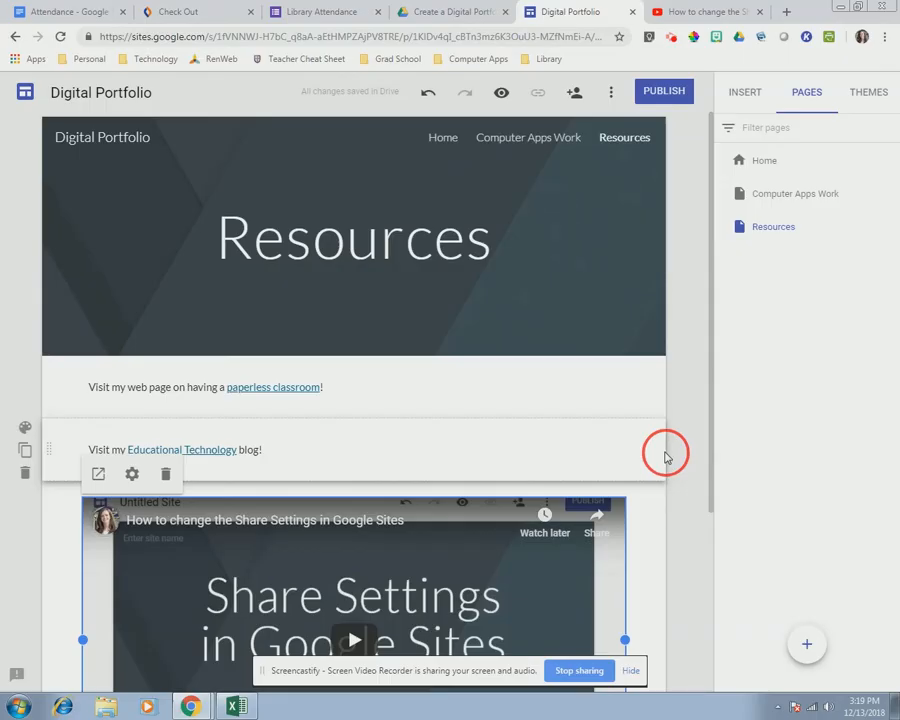
scroll(360, 586, down, 3)
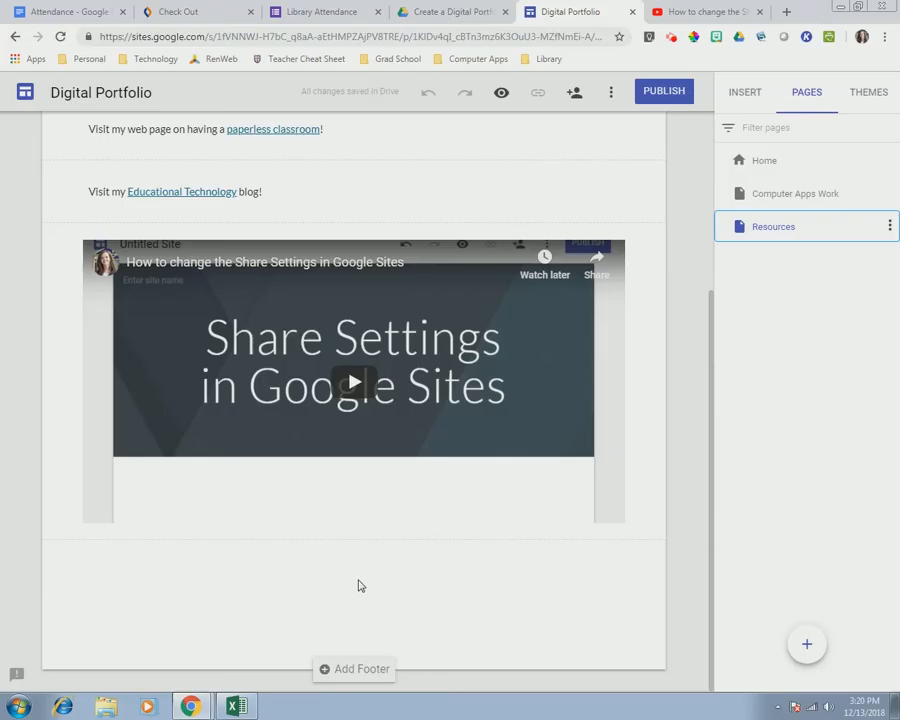
- Add a site footer reading 'Email me!' linked to the teacher's e-mail address
click(352, 669)
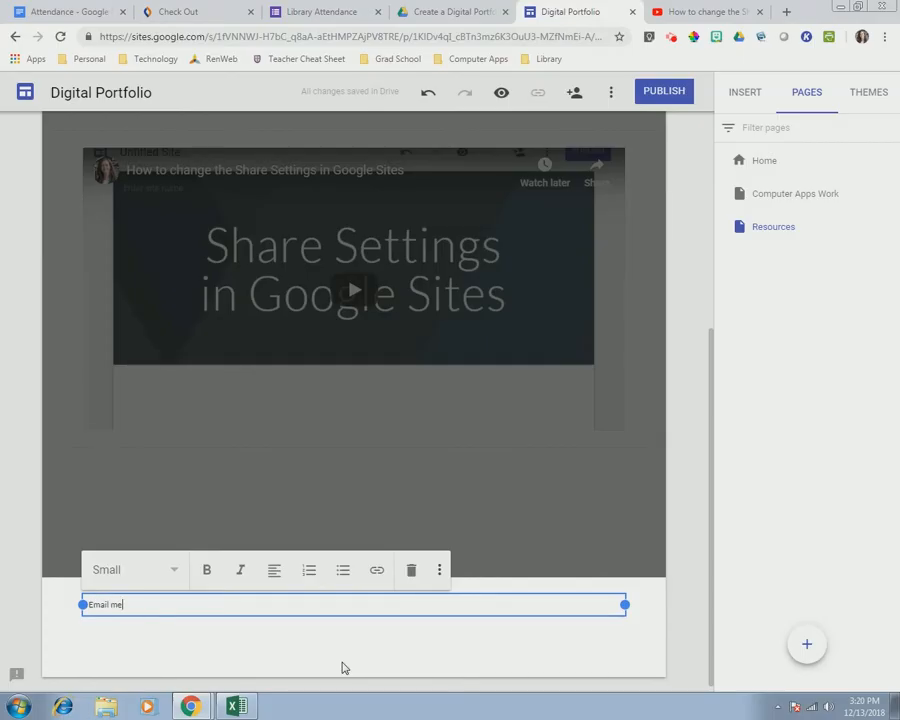
click(139, 605)
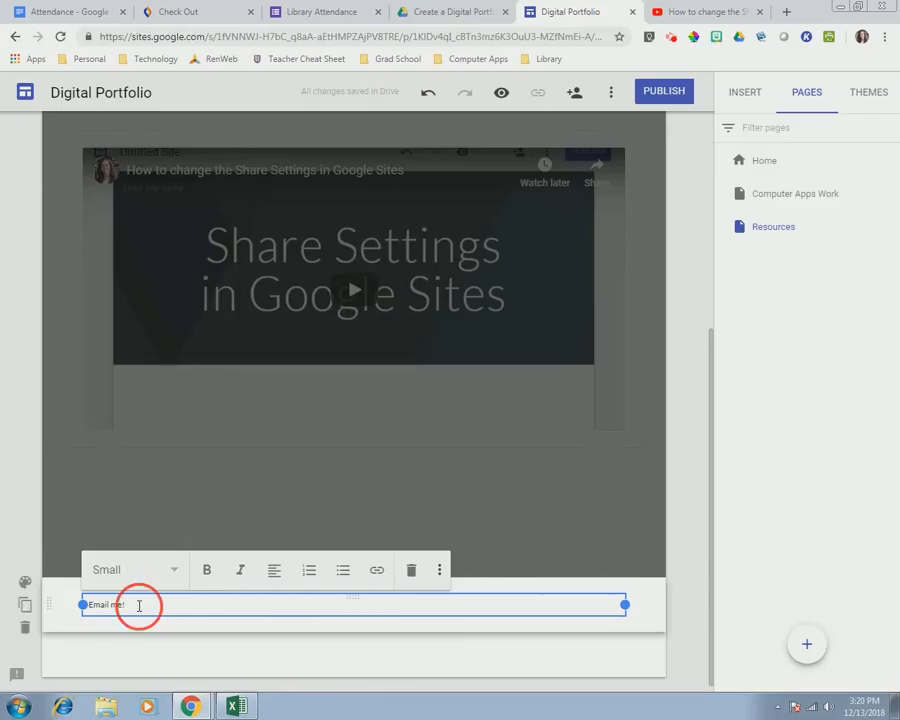
drag(139, 605, 60, 612)
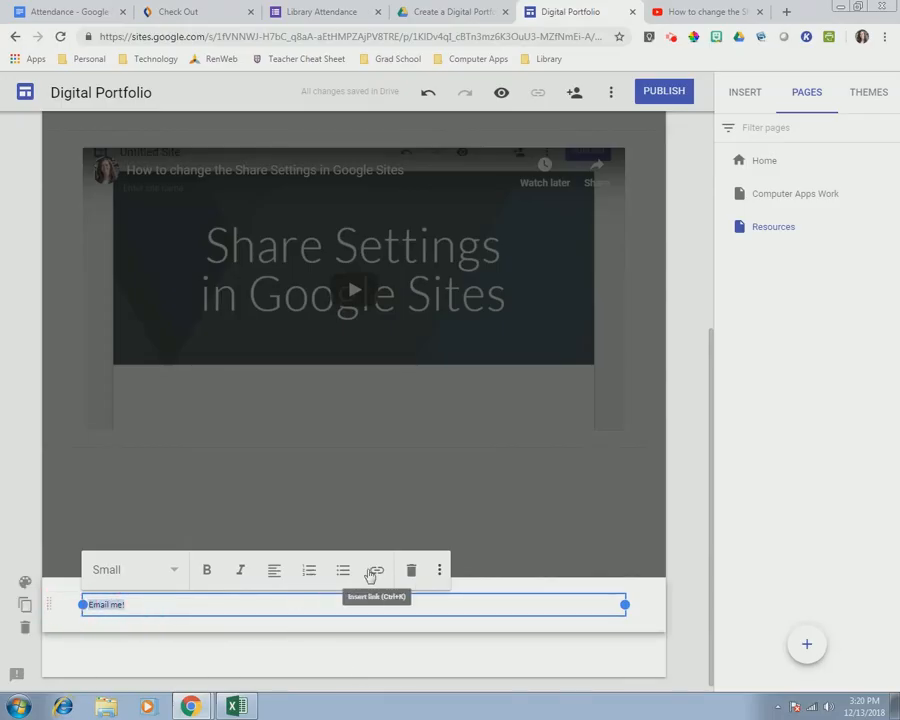
click(376, 567)
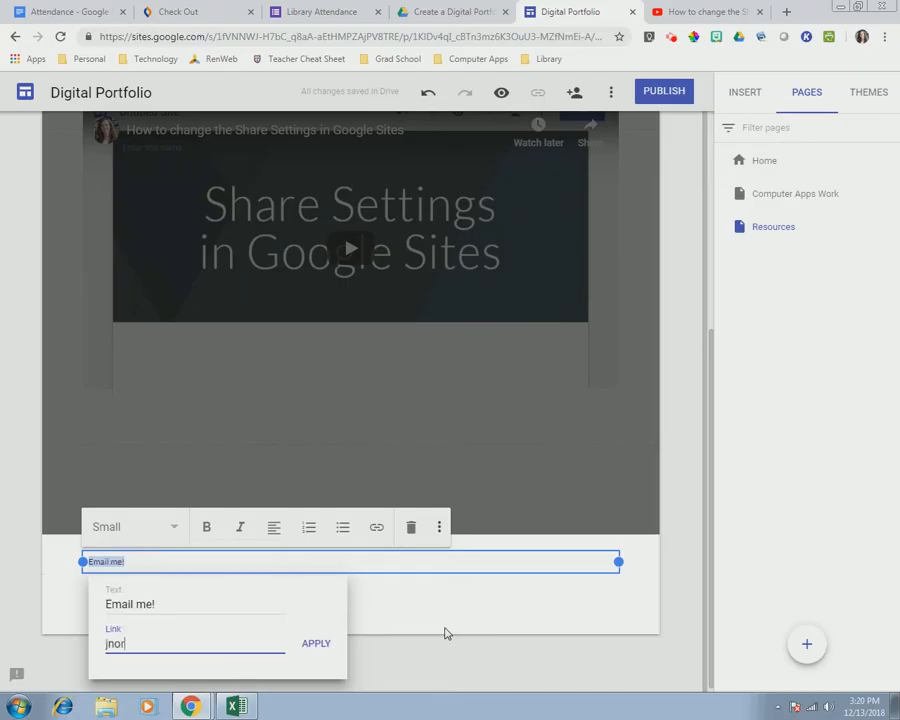
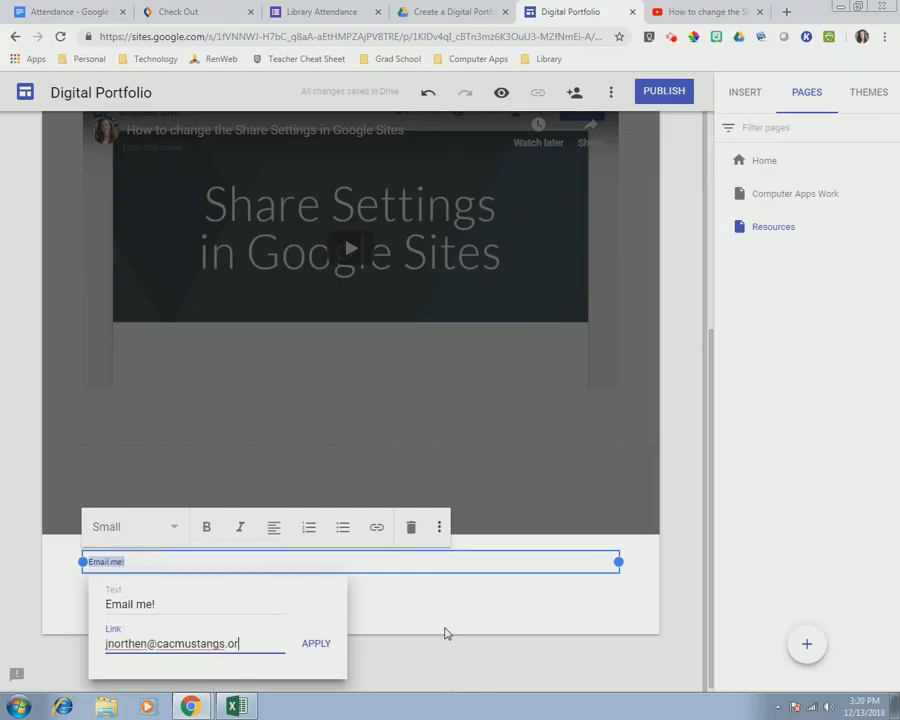
key(Return)
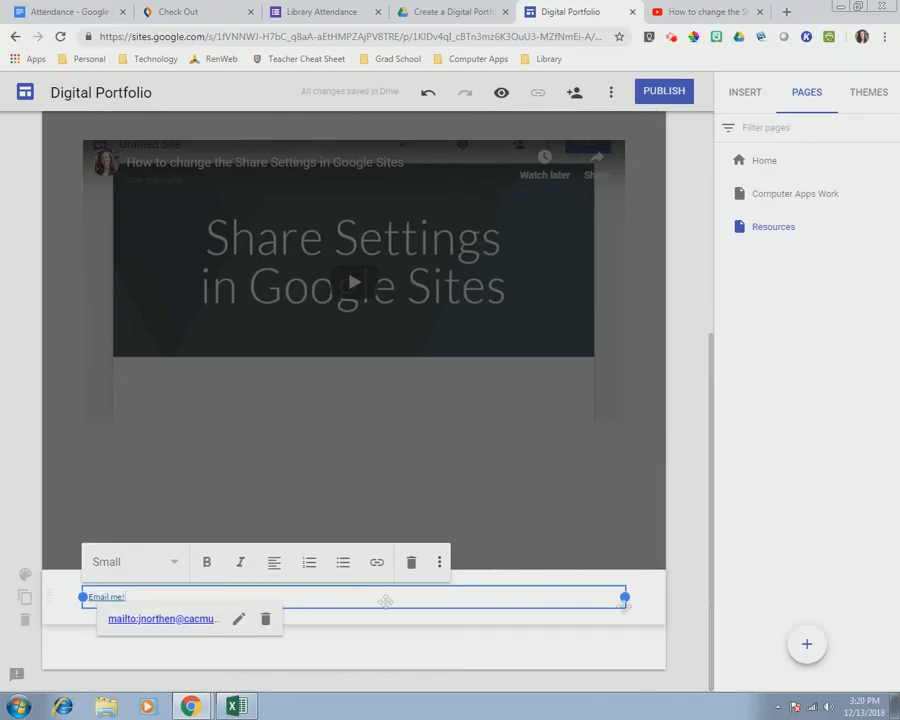
click(227, 585)
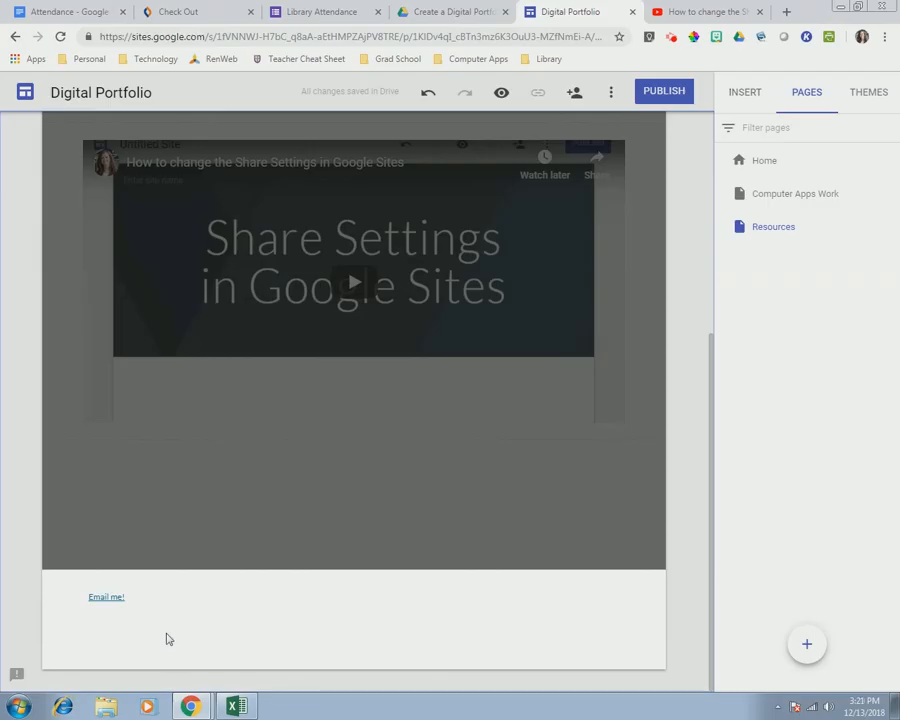
- Go to the Computer Apps Work page and scroll down to its footer
click(786, 193)
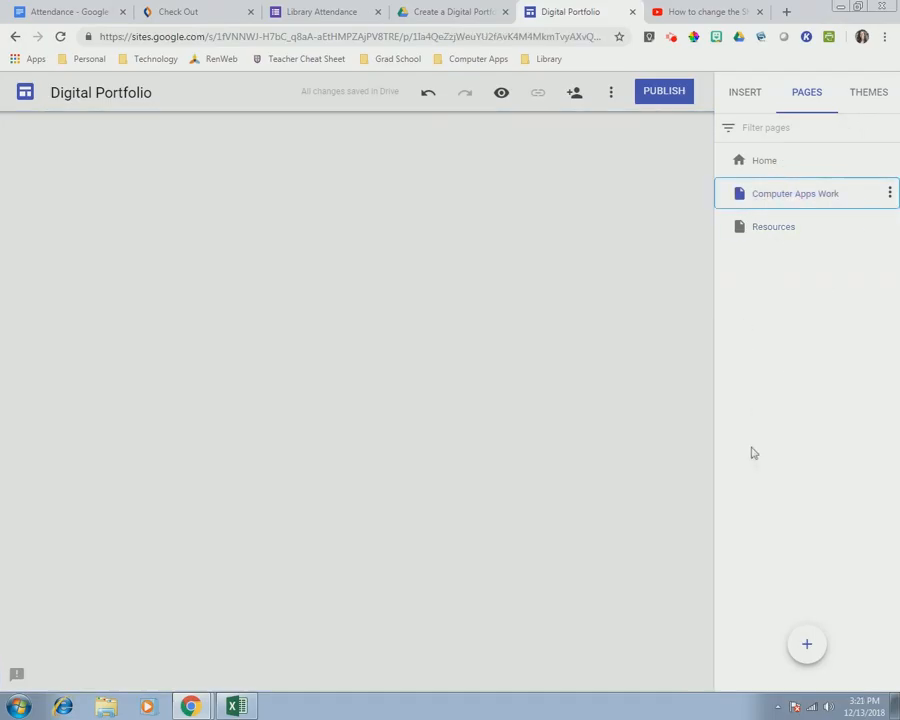
scroll(434, 565, down, 15)
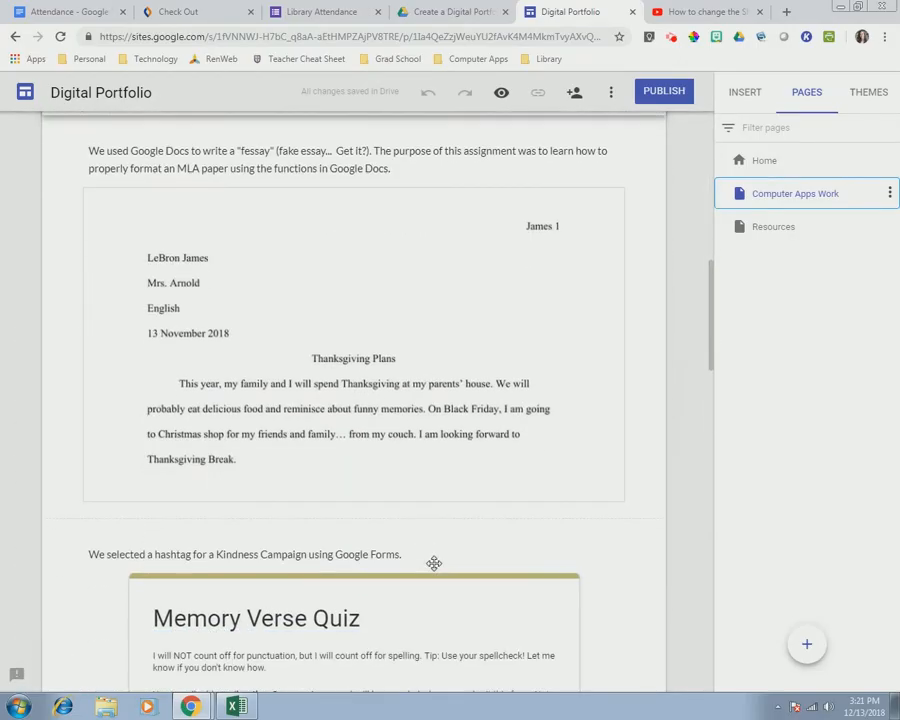
scroll(630, 536, down, 5)
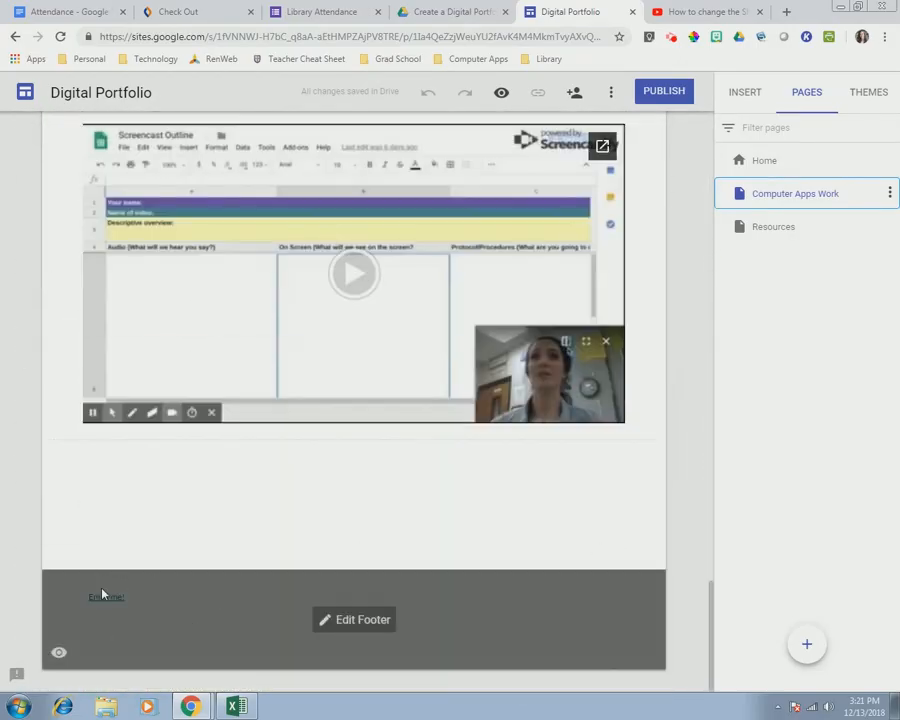
- On the Home page, restyle the footer's 'Email me!' text to the Title text style
click(760, 163)
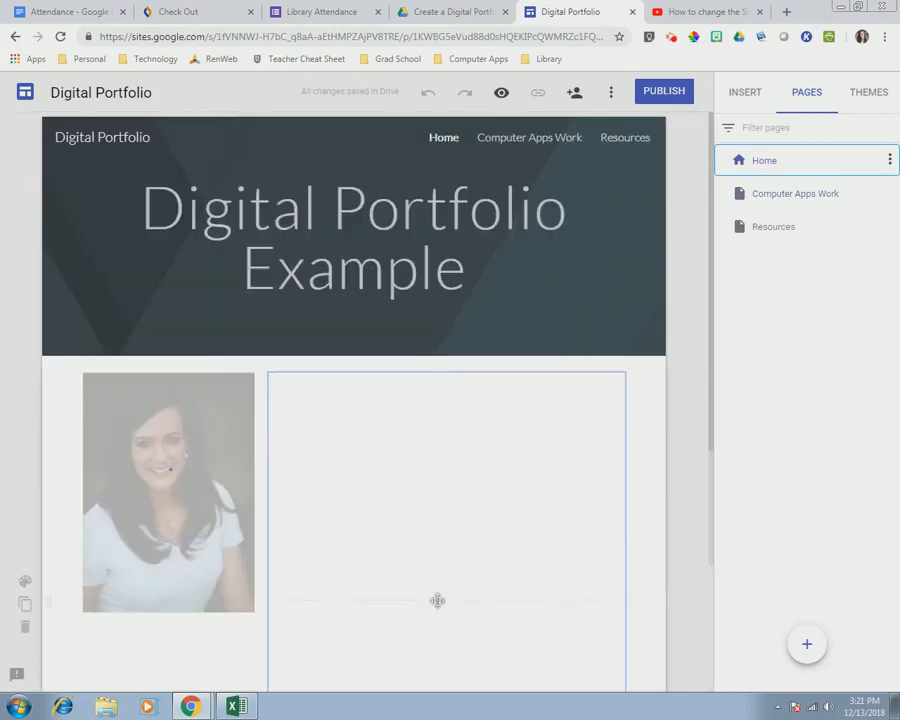
scroll(436, 598, down, 10)
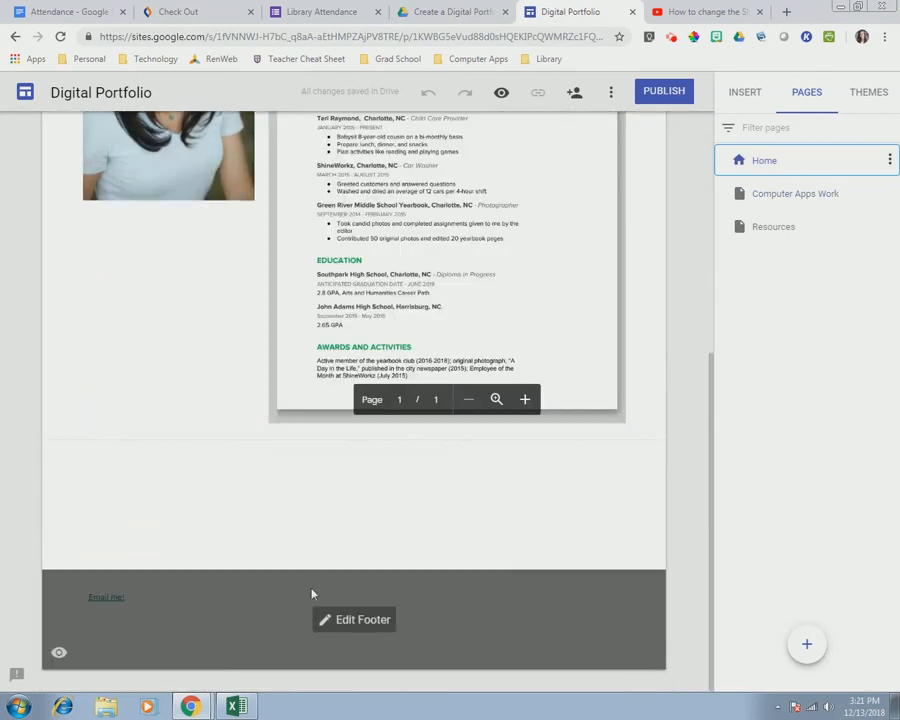
click(346, 620)
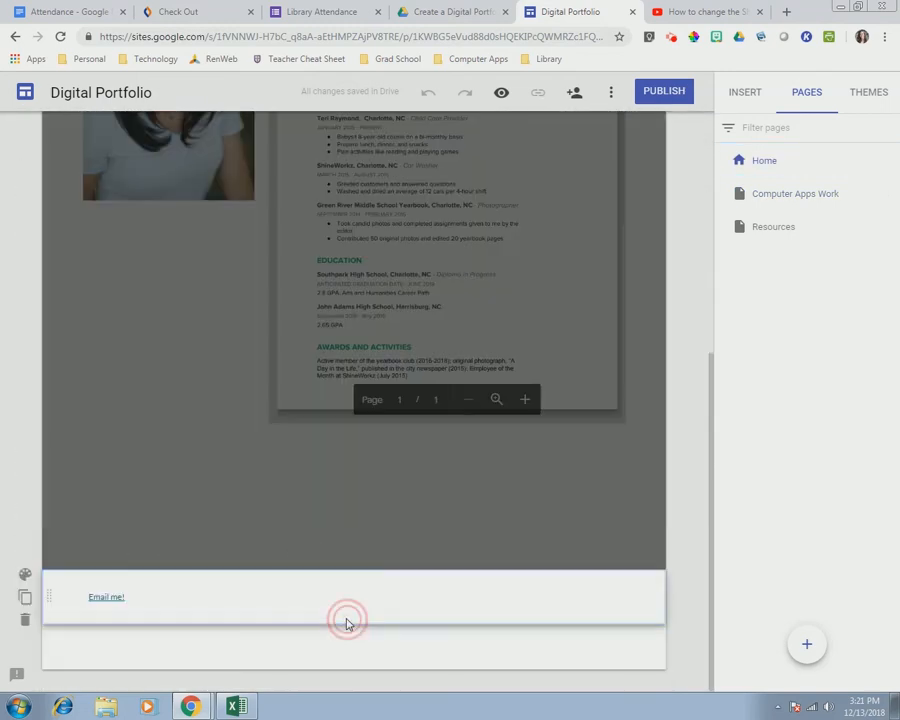
click(164, 604)
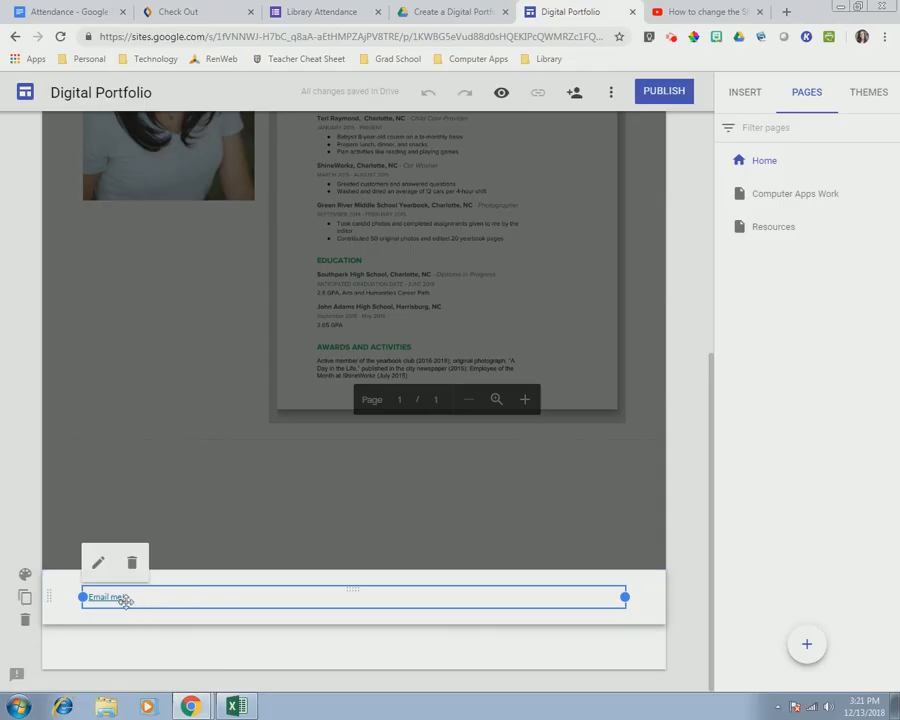
click(99, 574)
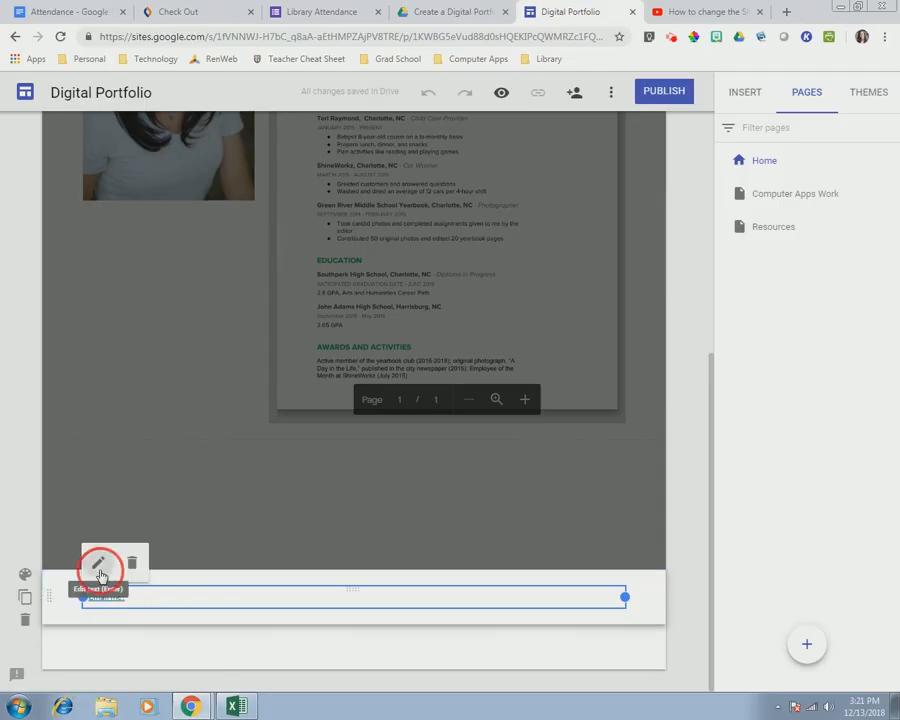
click(116, 563)
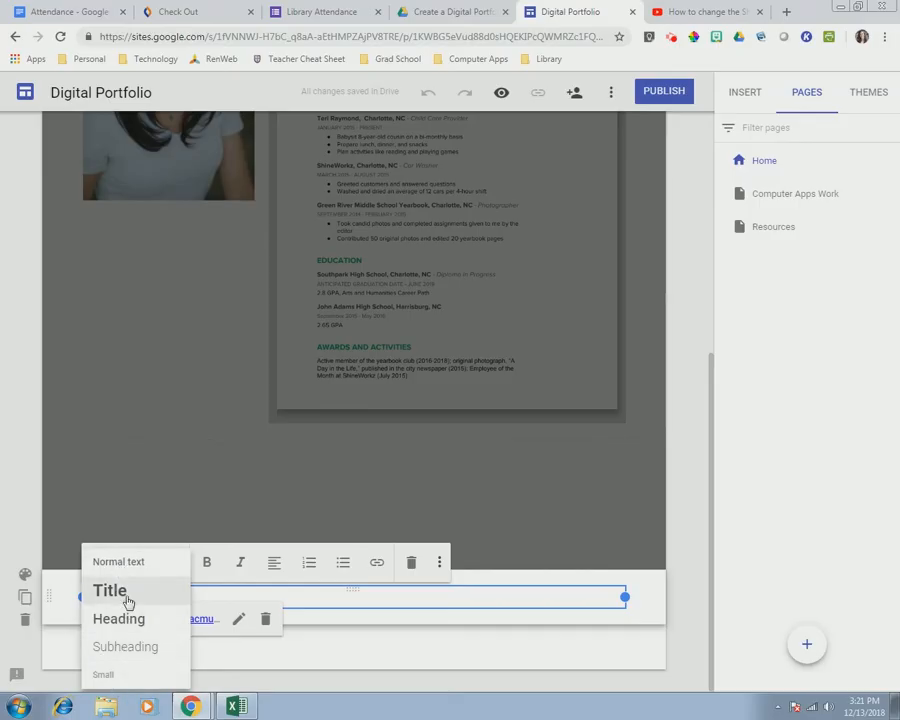
click(128, 600)
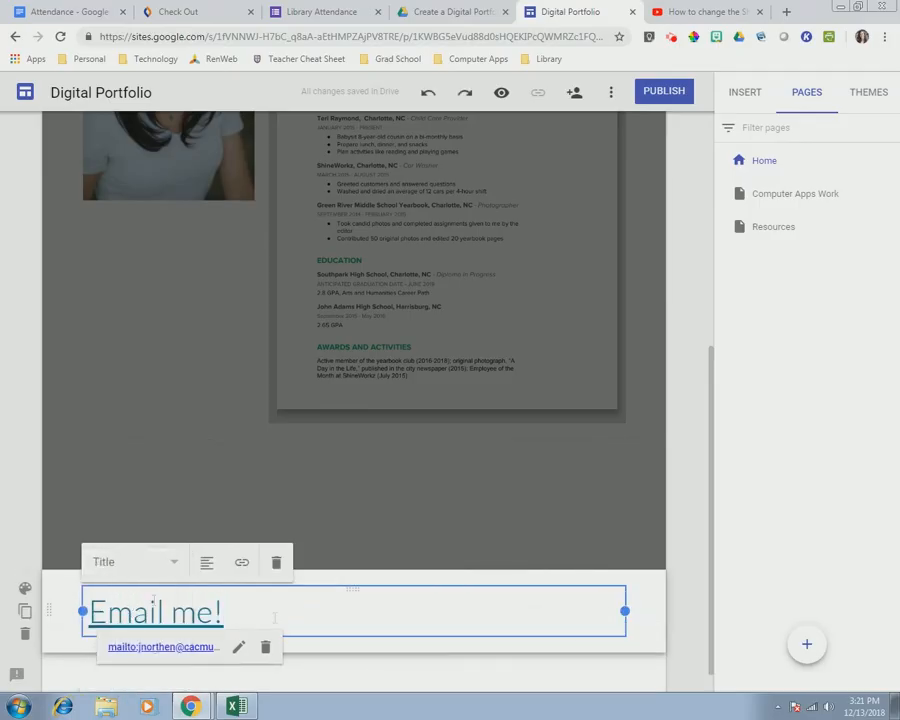
click(674, 578)
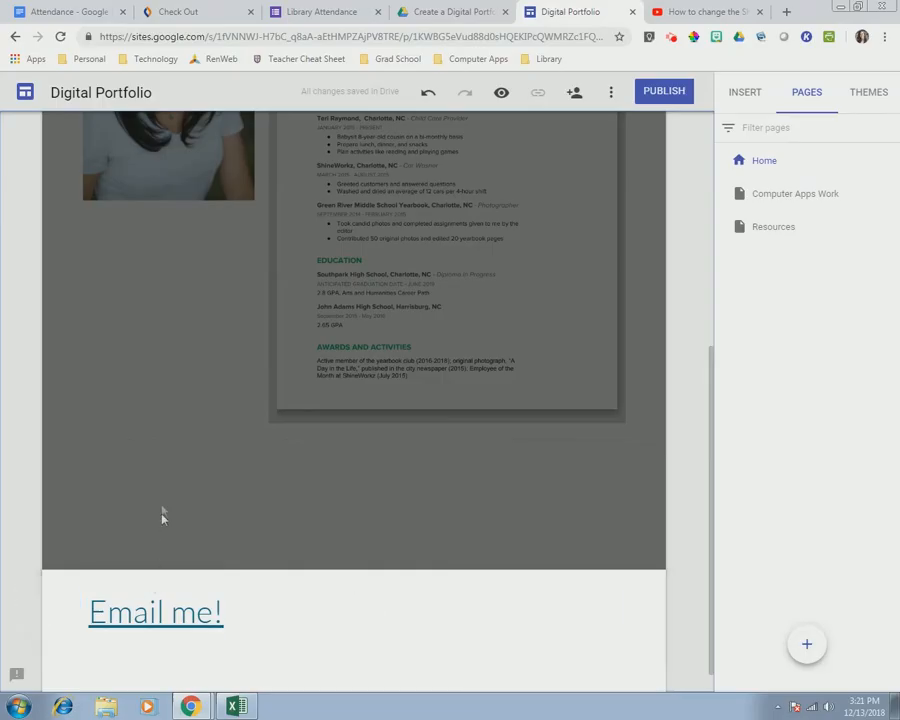
scroll(410, 565, up, 5)
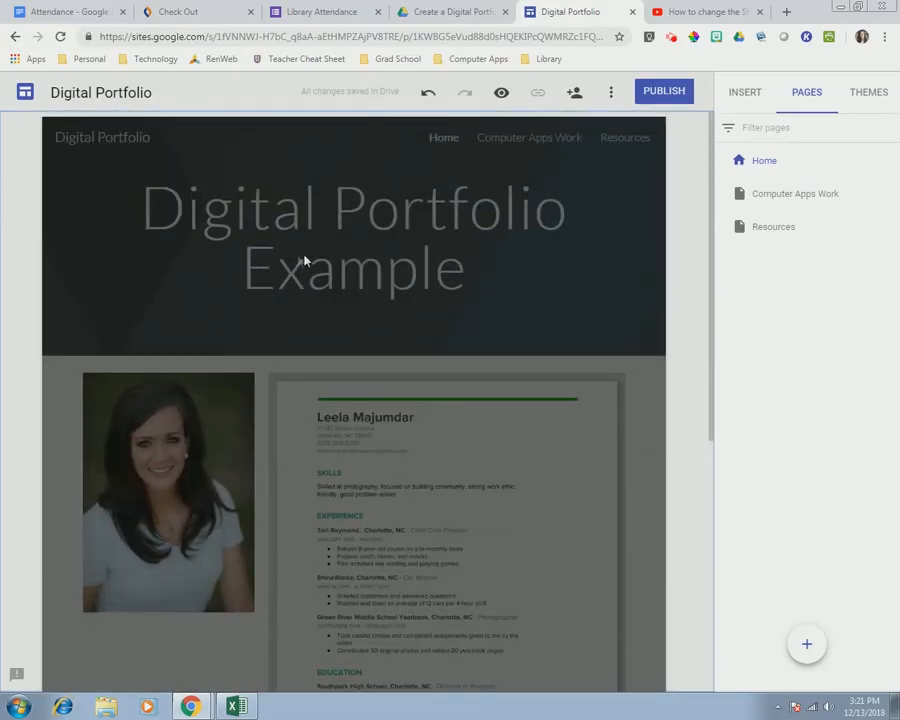
click(749, 95)
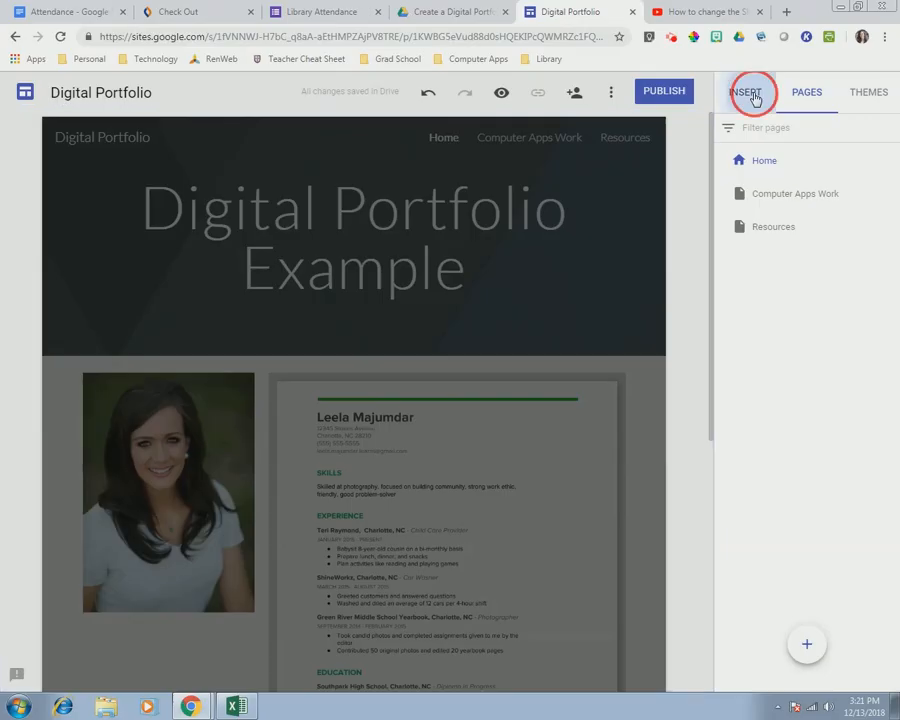
- Preview the Aristotle, Diplomat and Vision themes, then apply the Impression theme
click(872, 97)
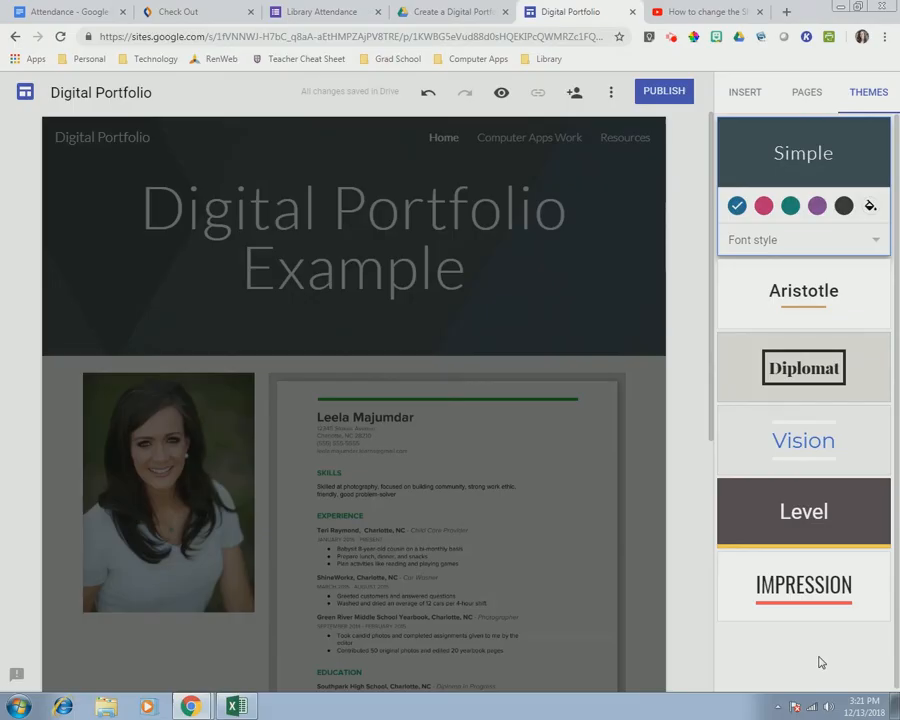
click(840, 295)
click(844, 377)
click(851, 457)
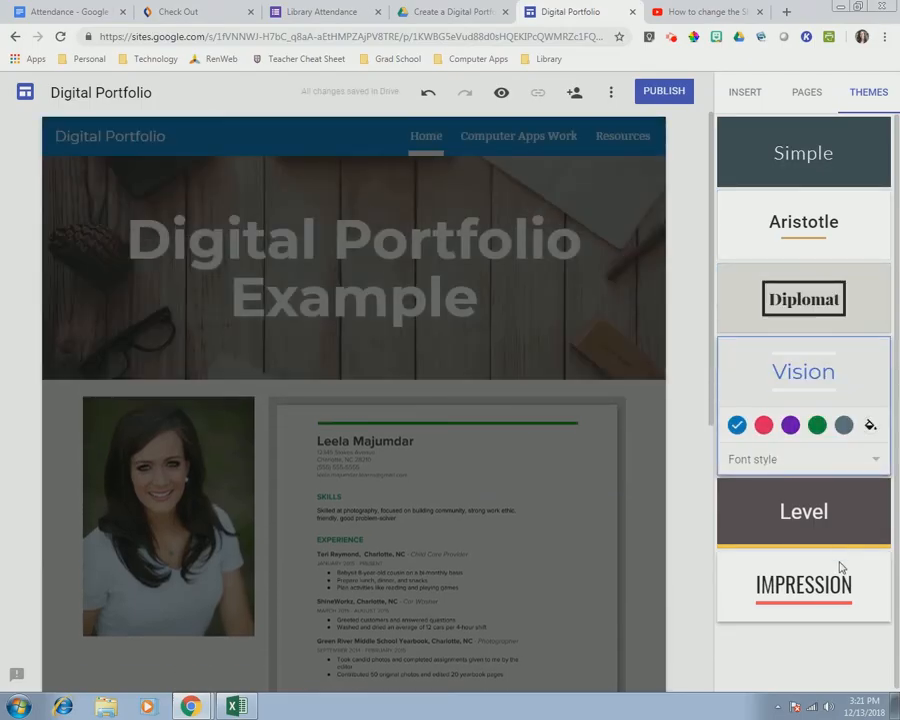
click(843, 590)
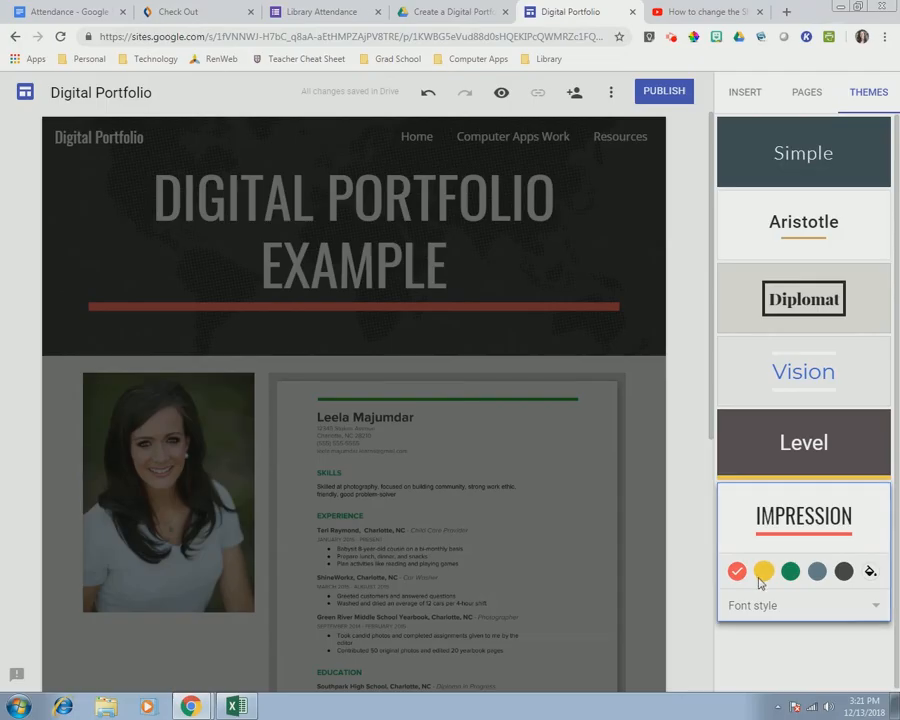
- Set the Impression theme to the blue-grey colour and the Narrow font style
click(817, 571)
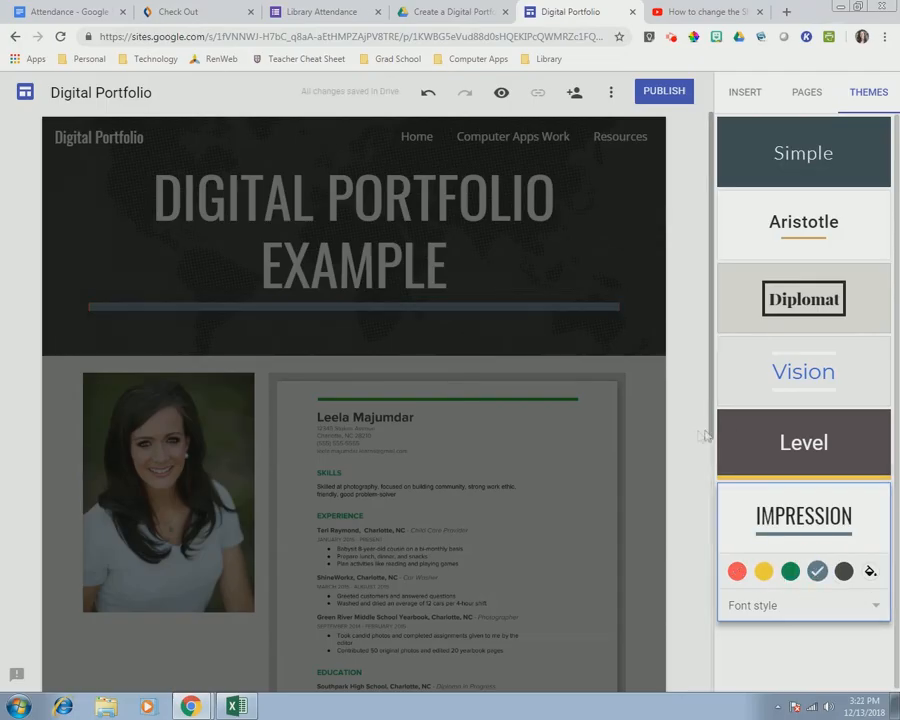
click(753, 605)
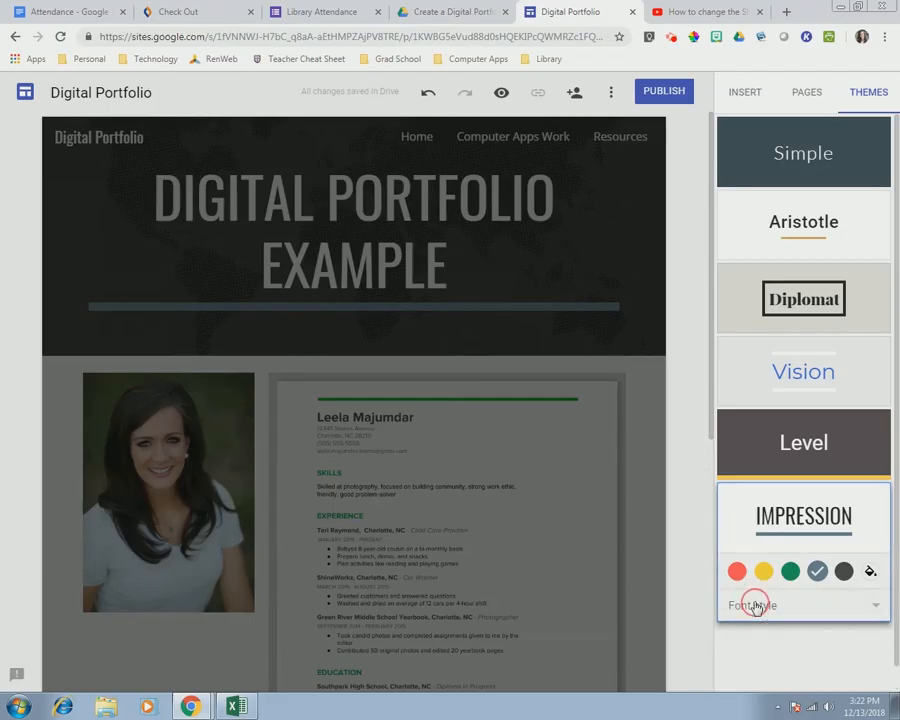
click(757, 626)
click(730, 608)
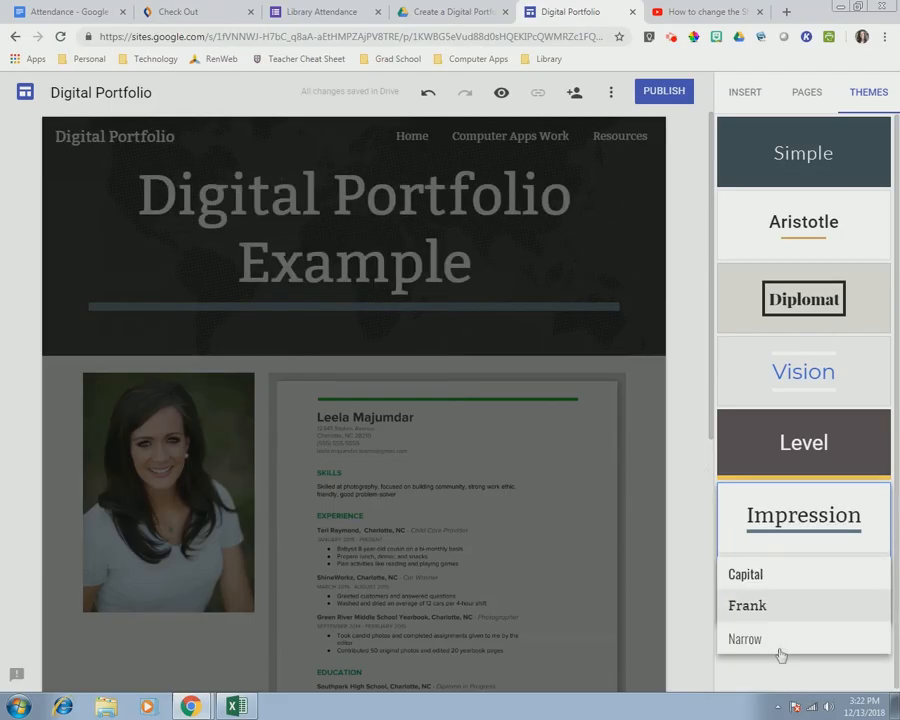
click(775, 637)
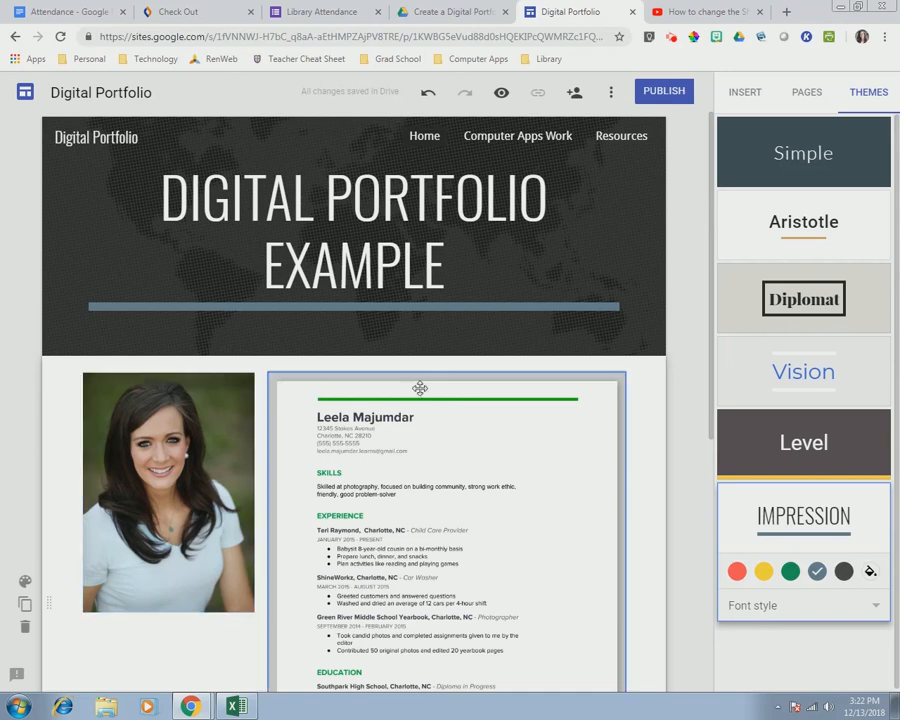
- Give the EMAIL ME! footer section the Emphasis 2 blue-grey background
scroll(182, 642, down, 5)
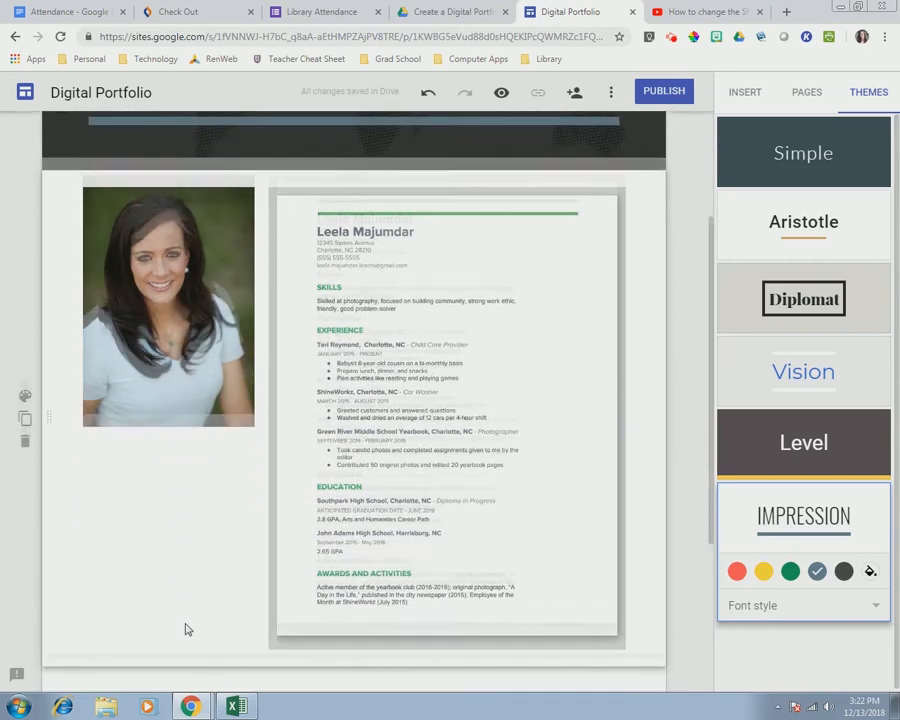
click(237, 552)
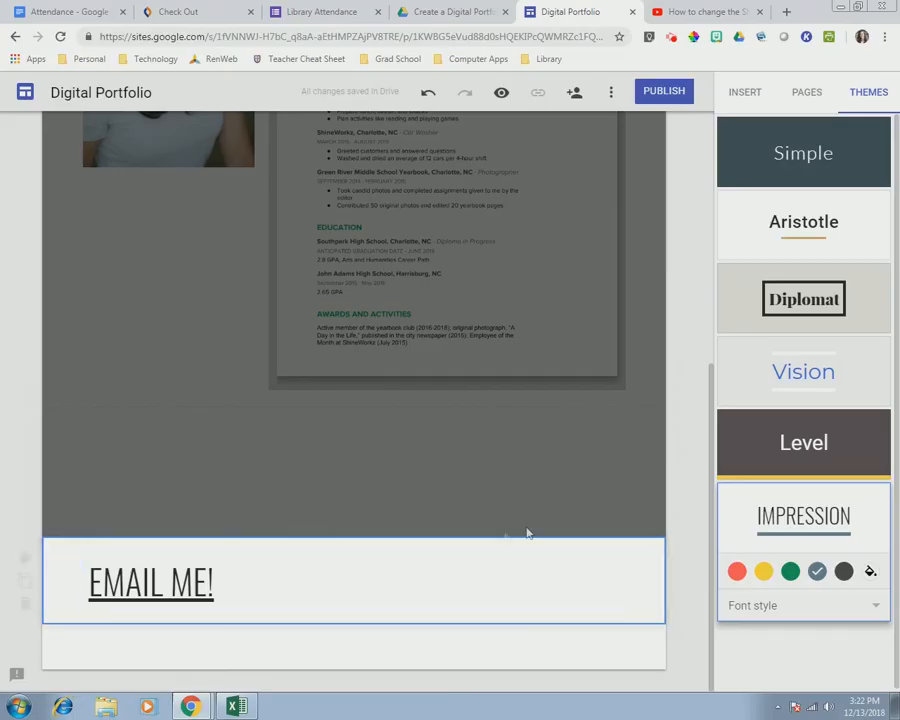
click(24, 561)
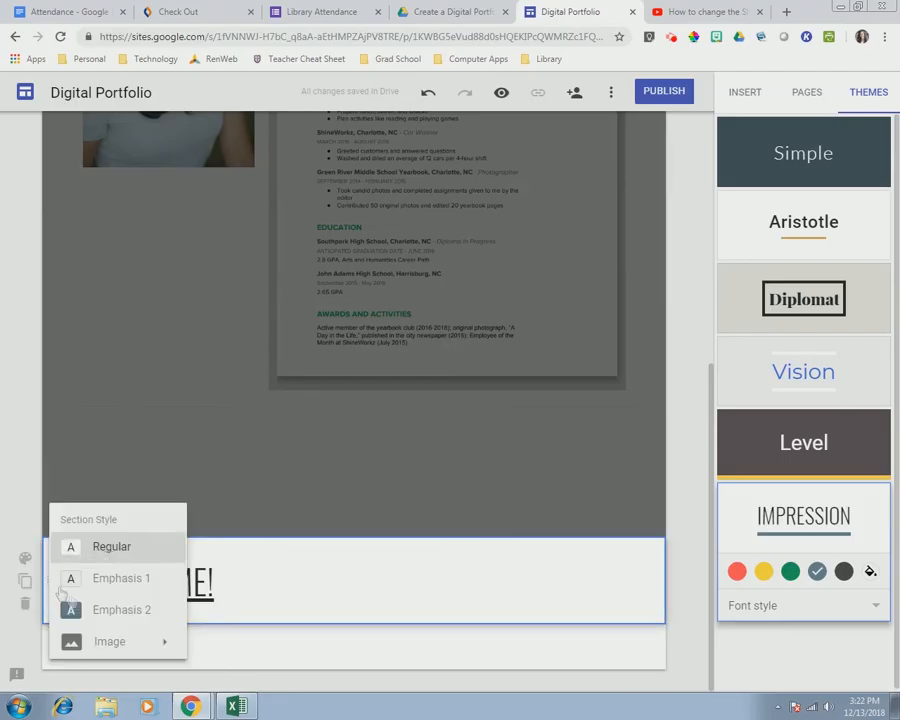
click(84, 612)
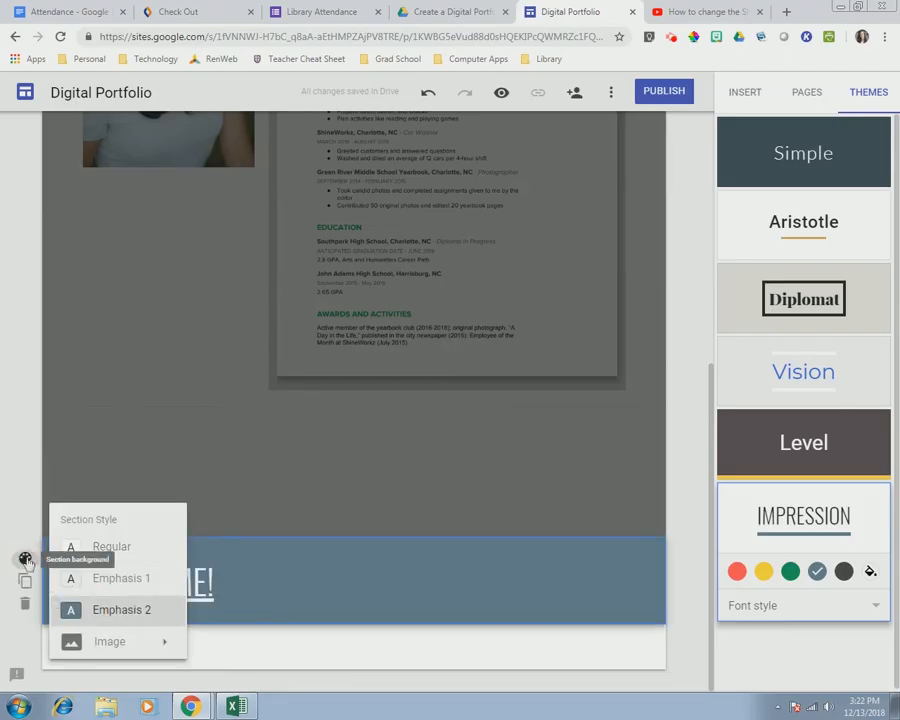
click(100, 586)
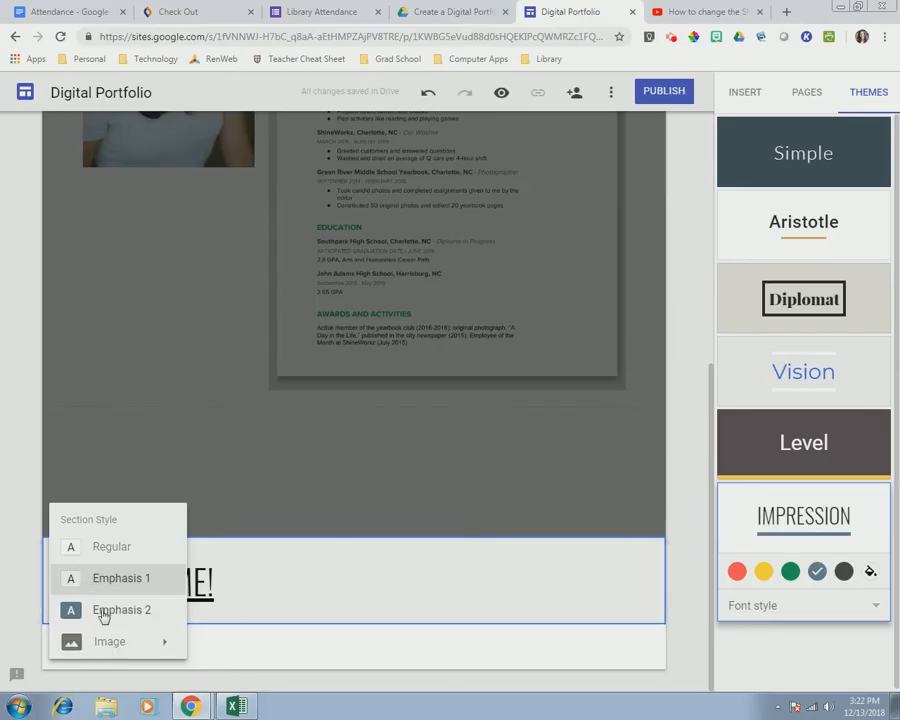
click(103, 614)
click(670, 560)
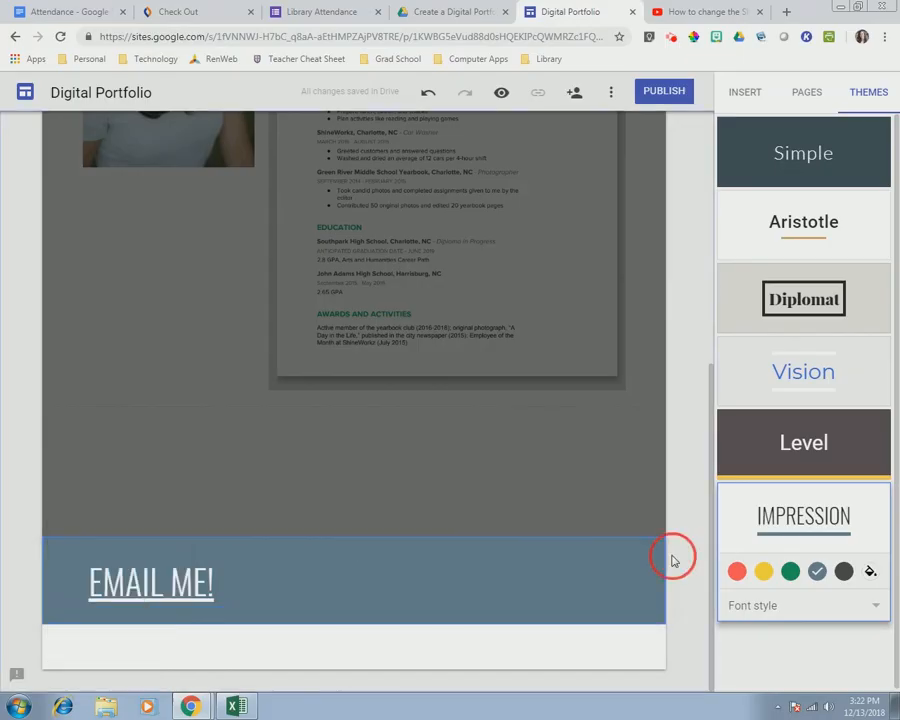
- Deselect the footer section and go to the Computer Apps Work page
click(227, 497)
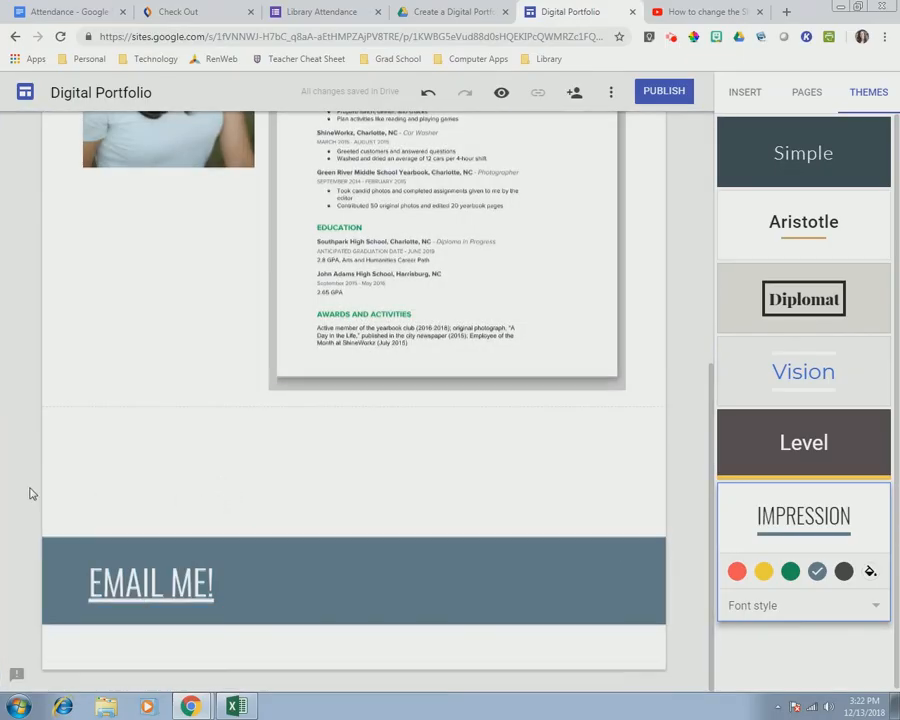
scroll(30, 493, up, 10)
click(515, 140)
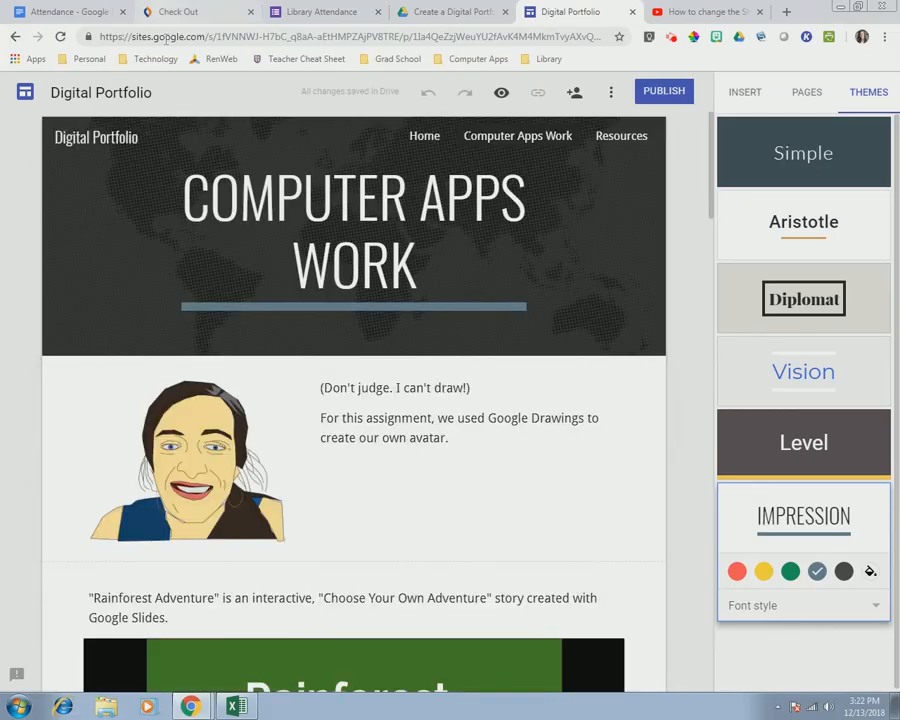
- Apply the Emphasis 2 background to the avatar section and the MLA essay section
click(25, 438)
click(74, 490)
scroll(103, 488, down, 2)
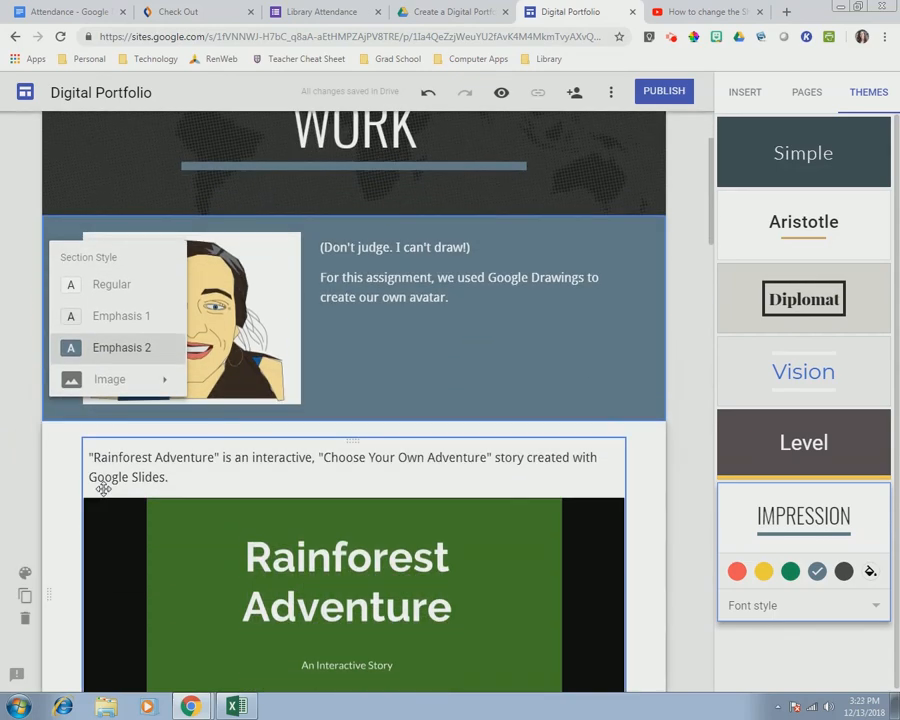
scroll(103, 488, down, 5)
click(74, 421)
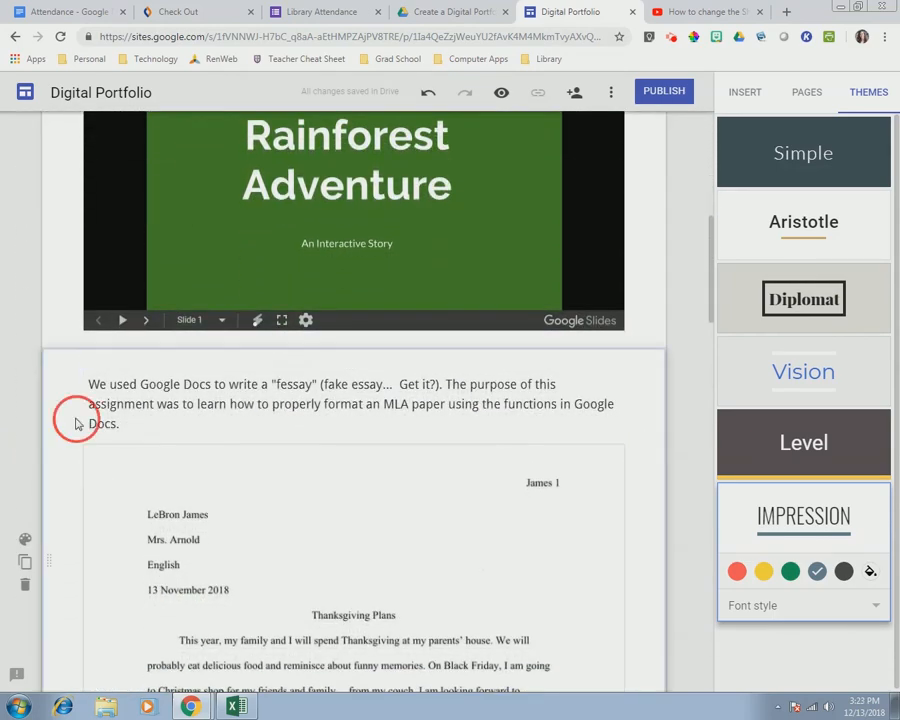
click(25, 540)
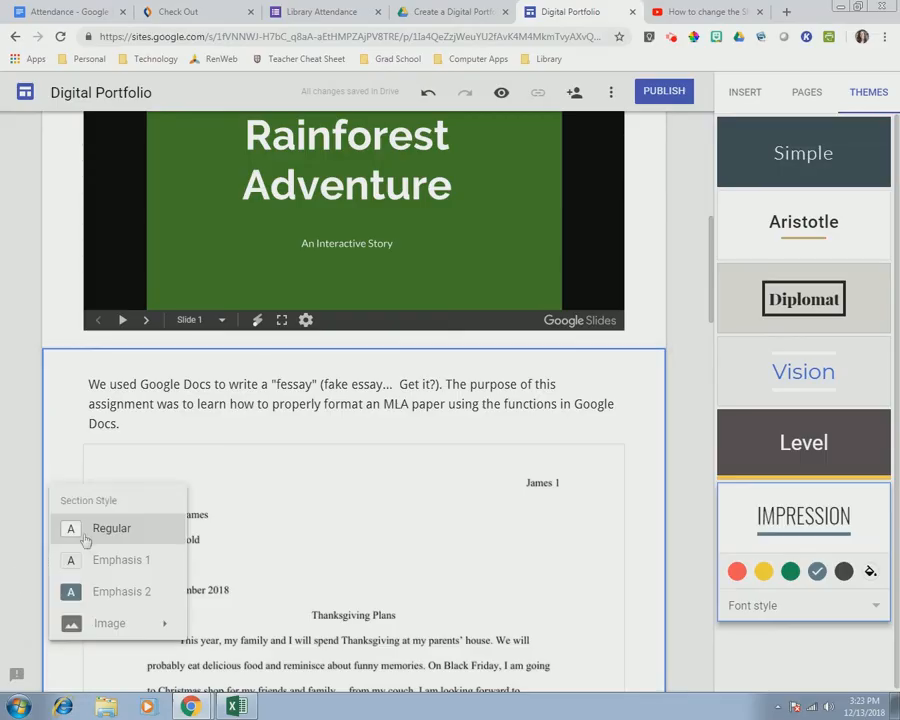
click(90, 592)
scroll(16, 478, down, 3)
scroll(16, 478, down, 6)
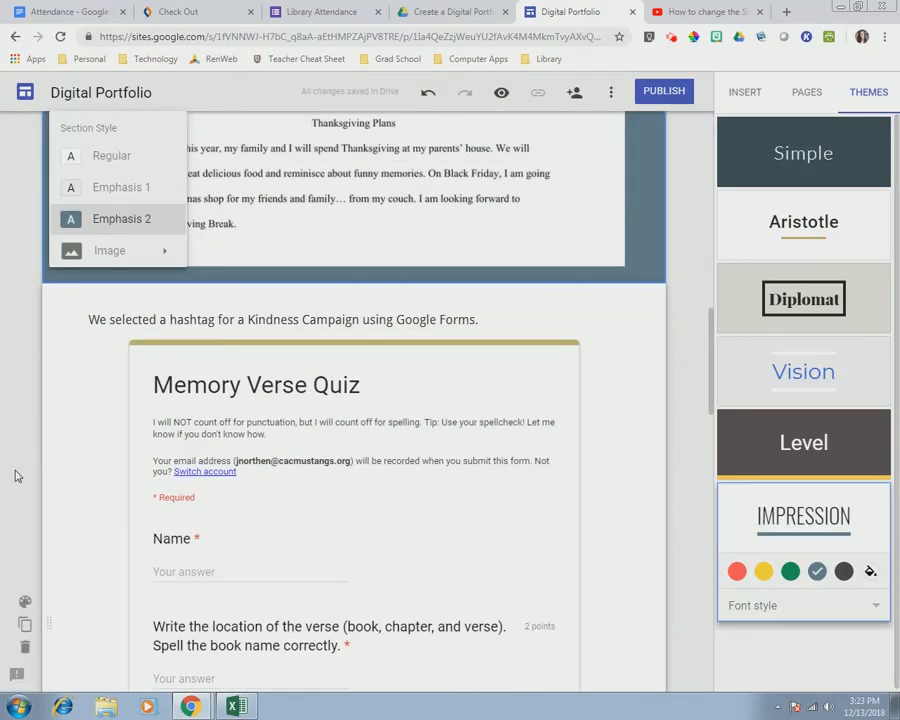
- Apply the Emphasis 2 background to the spreadsheet section too, then scroll back up
click(108, 429)
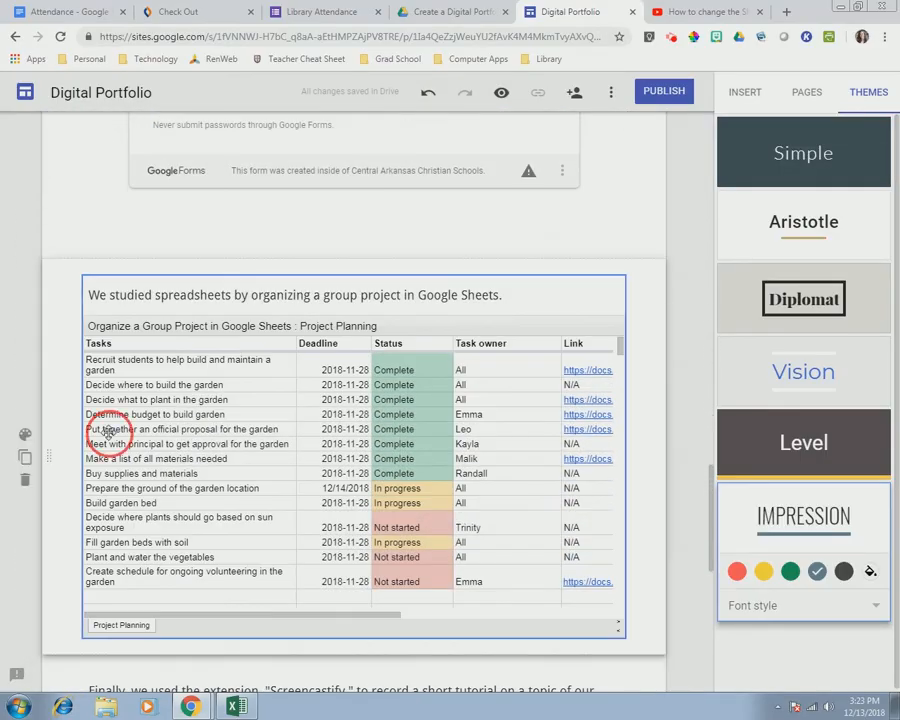
click(26, 437)
click(72, 539)
scroll(88, 488, down, 5)
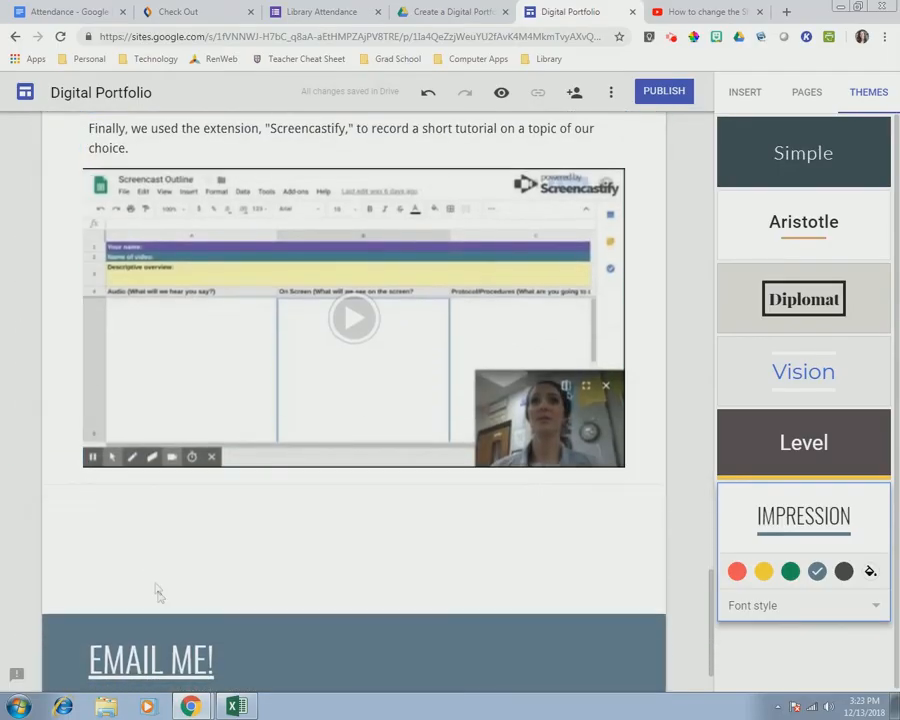
scroll(160, 500, up, 4)
scroll(126, 450, up, 15)
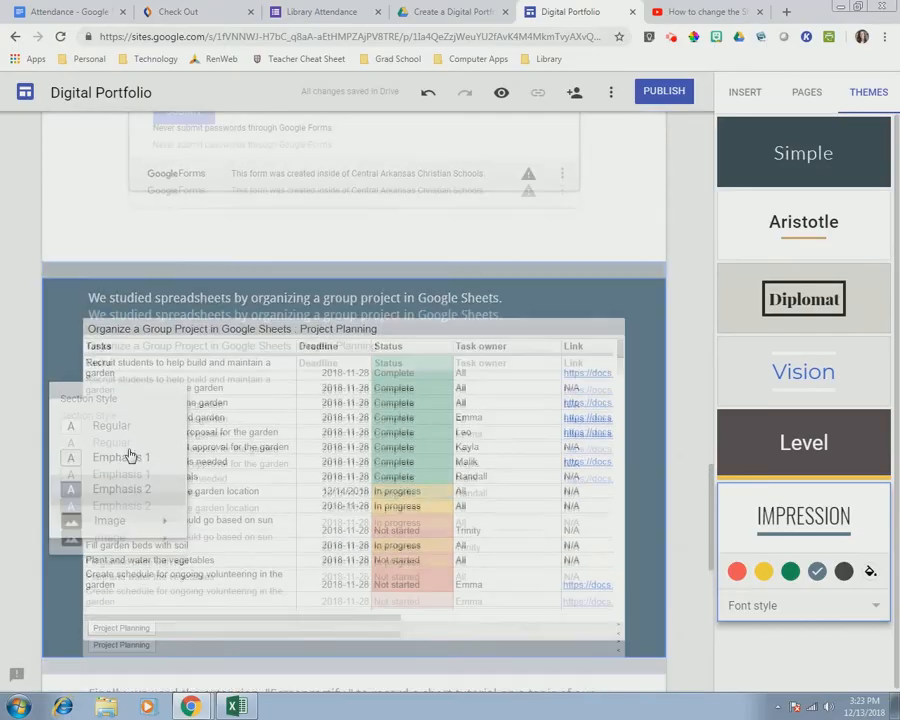
scroll(122, 437, up, 2)
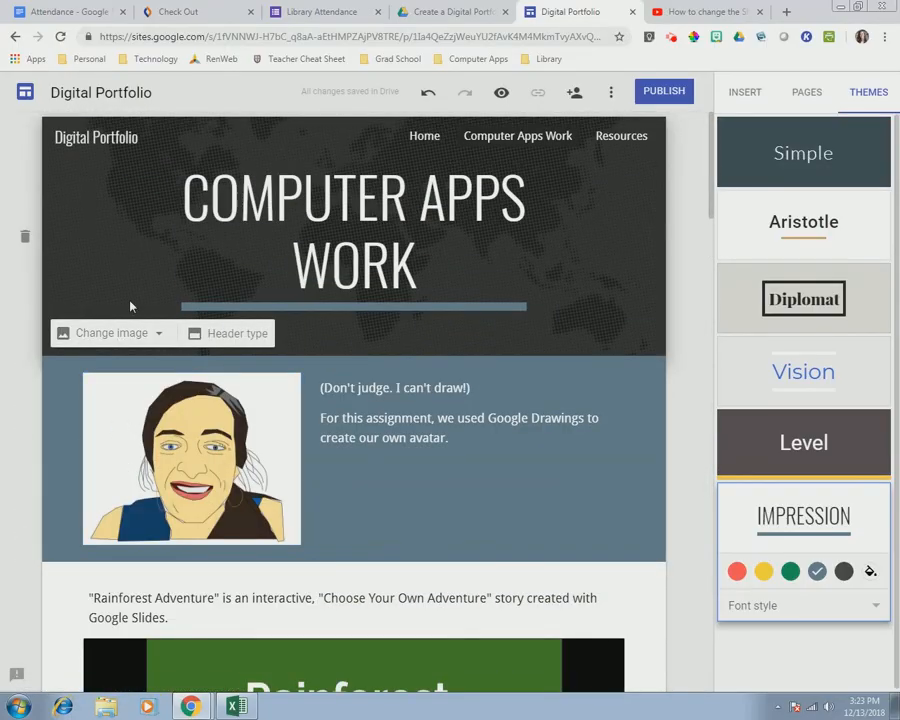
- Try the header layouts and settle on the Banner header type
click(219, 335)
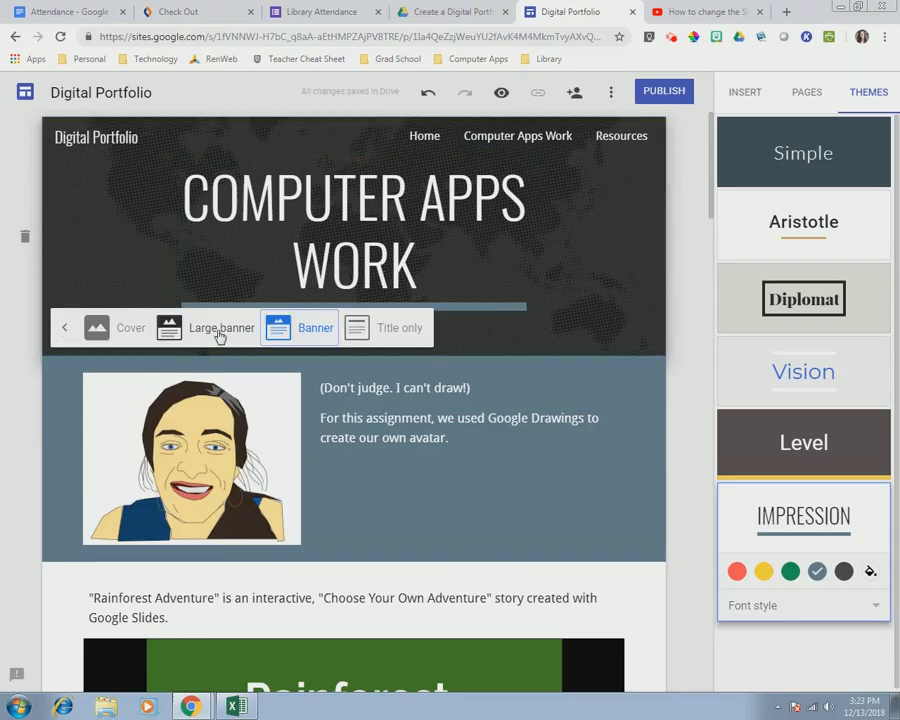
click(129, 333)
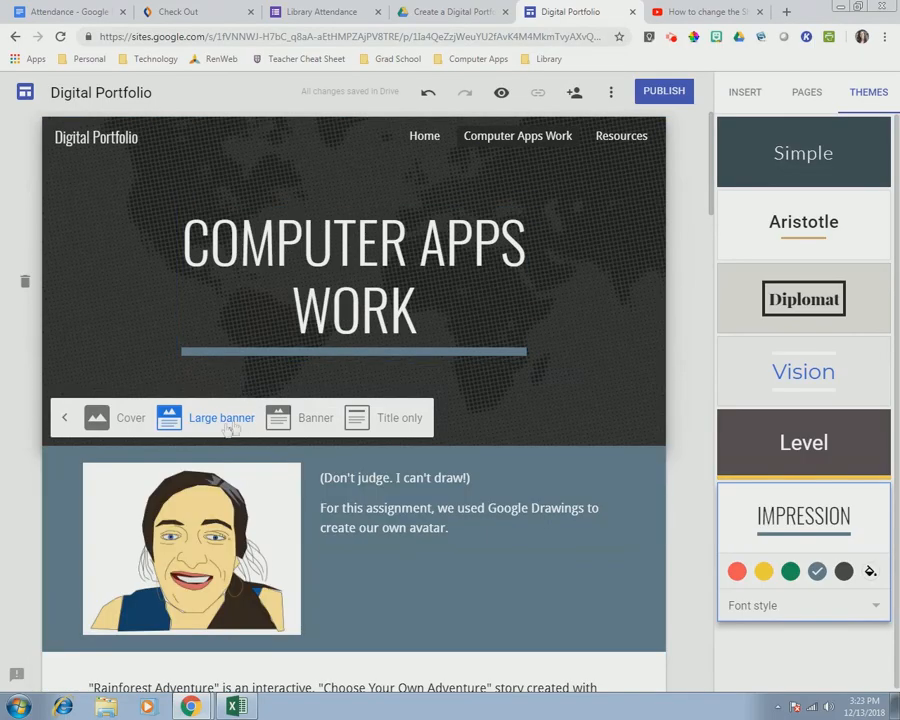
click(278, 419)
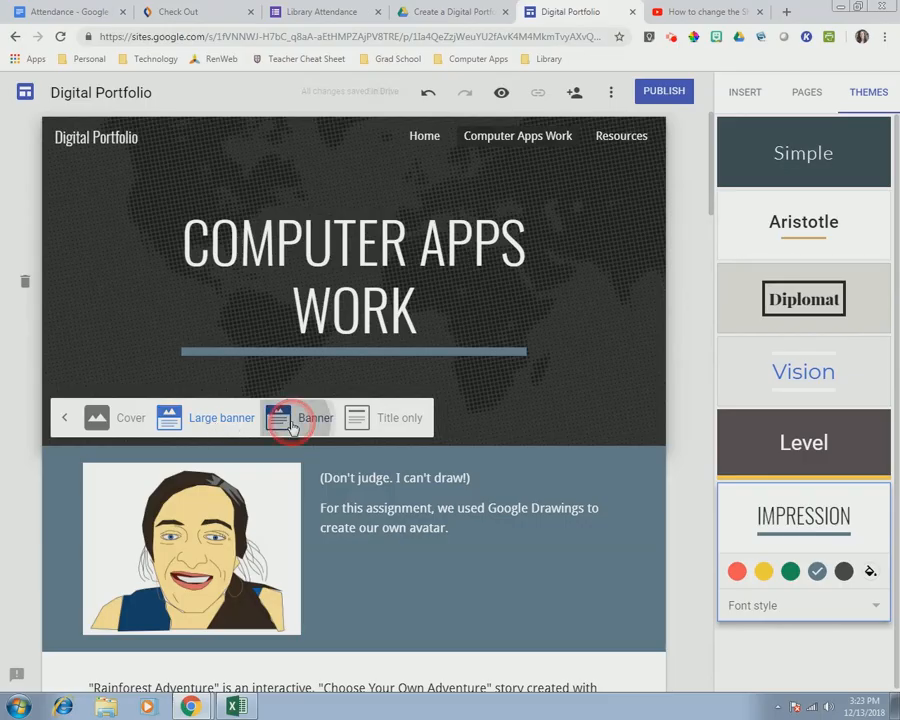
click(396, 340)
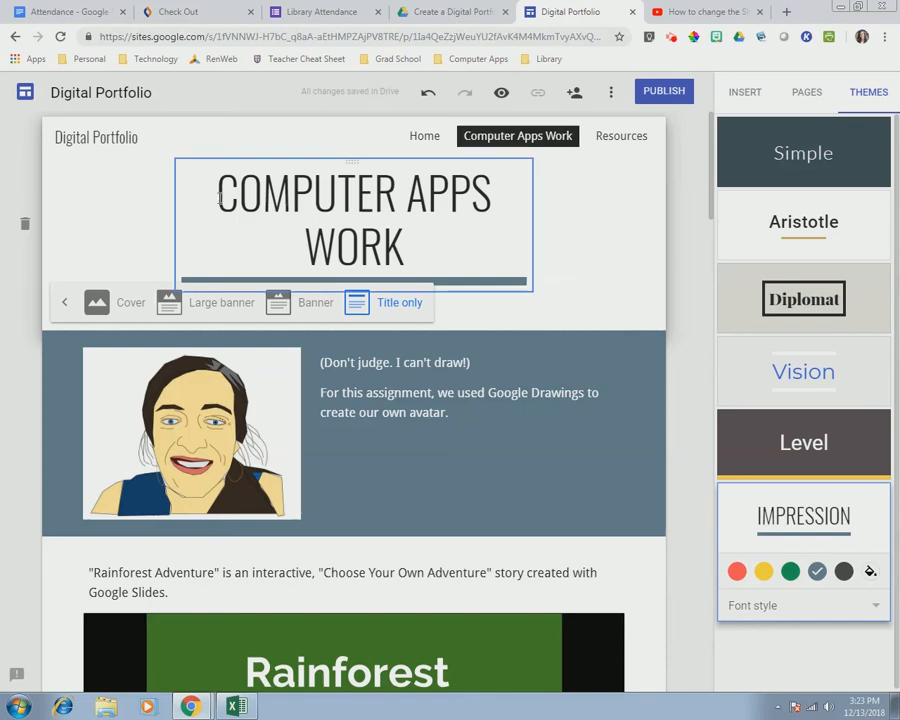
click(225, 310)
click(318, 422)
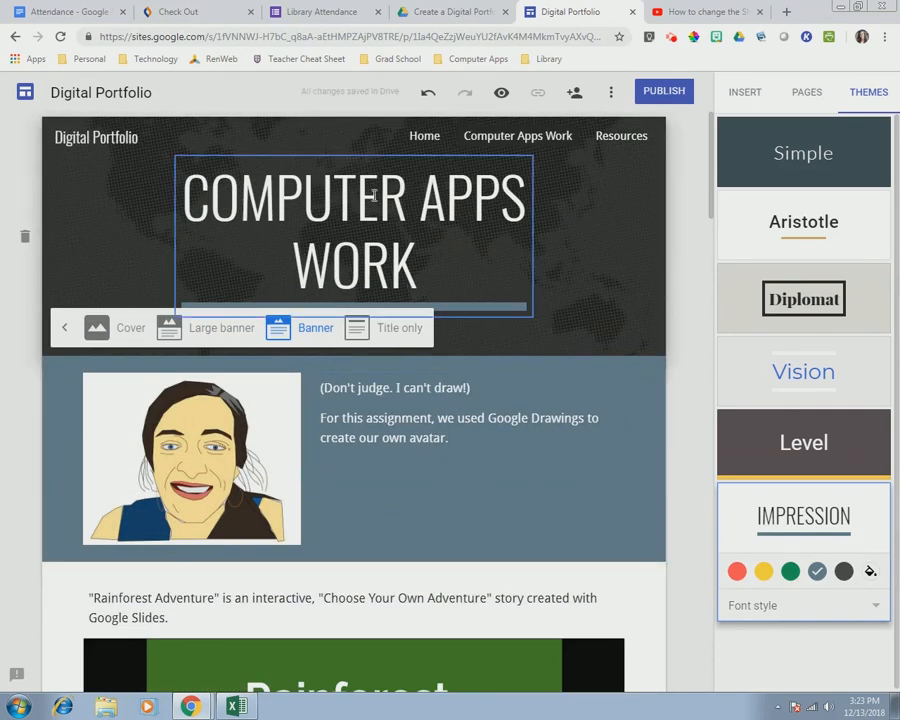
- Widen the page title box on both sides so the title fits one line
click(200, 240)
drag(168, 237, 85, 236)
drag(532, 236, 624, 238)
click(618, 145)
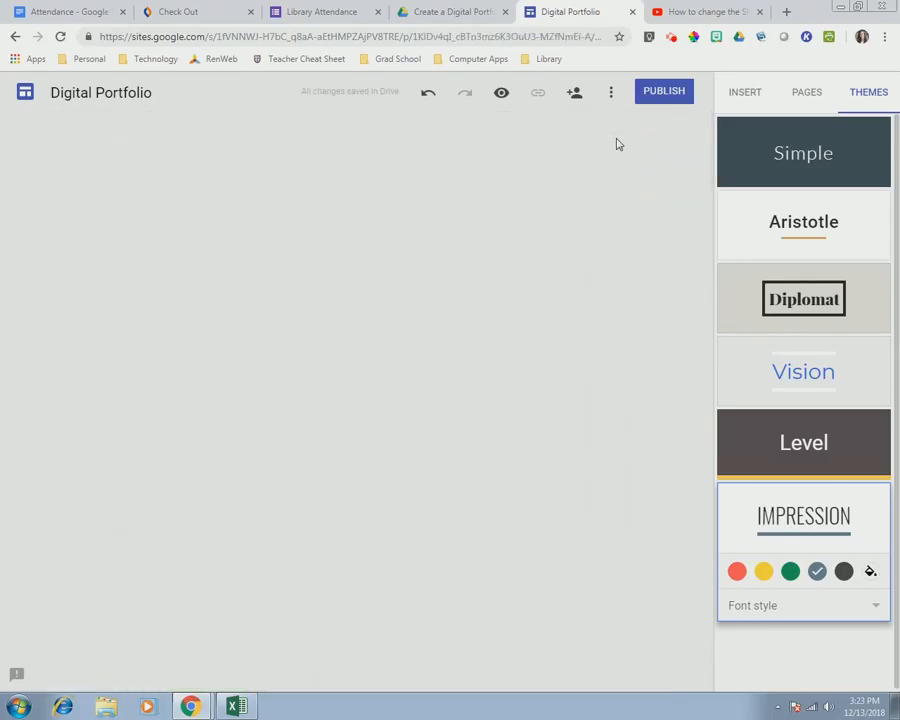
- Give the Resources page's video section the darker Emphasis 2 style
click(653, 542)
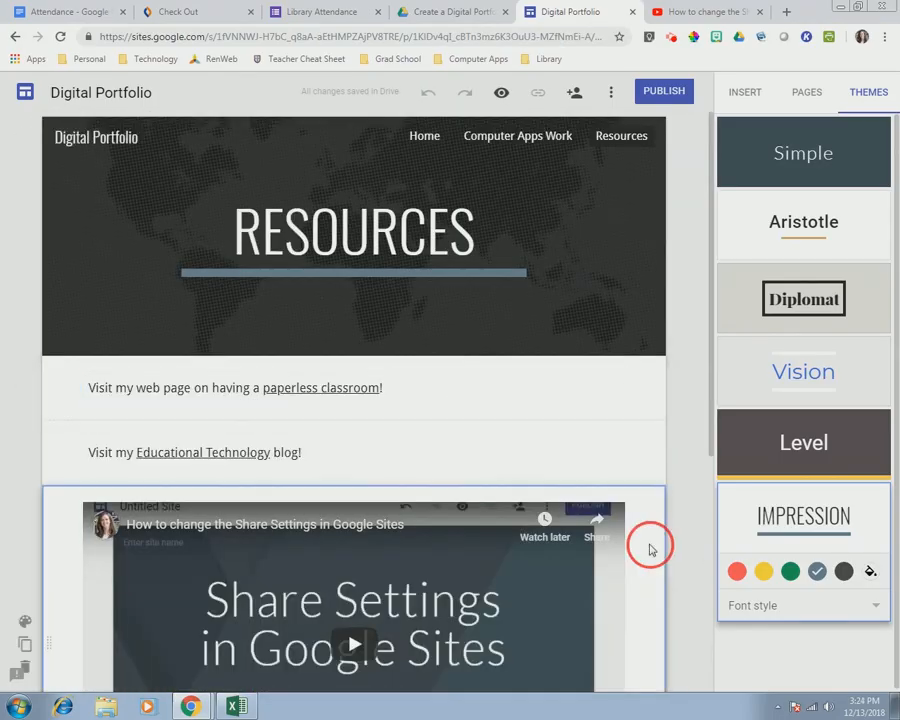
click(25, 621)
click(121, 643)
click(689, 448)
scroll(689, 448, down, 4)
scroll(687, 460, up, 4)
scroll(685, 462, down, 4)
scroll(691, 387, up, 4)
- On the Home page, insert a divider below the résumé, then undo it
click(426, 141)
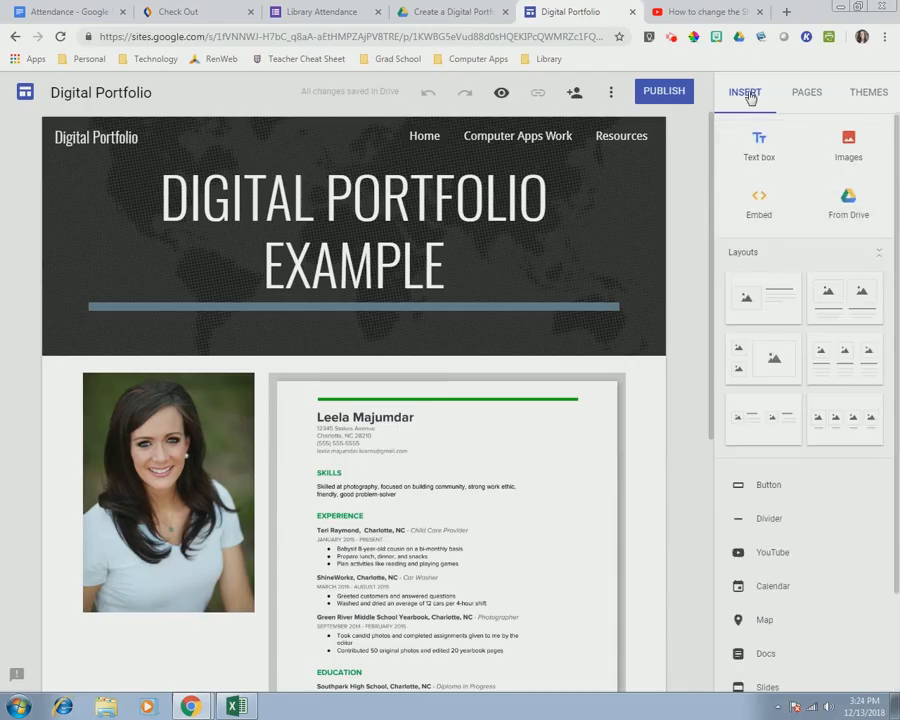
scroll(872, 640, down, 2)
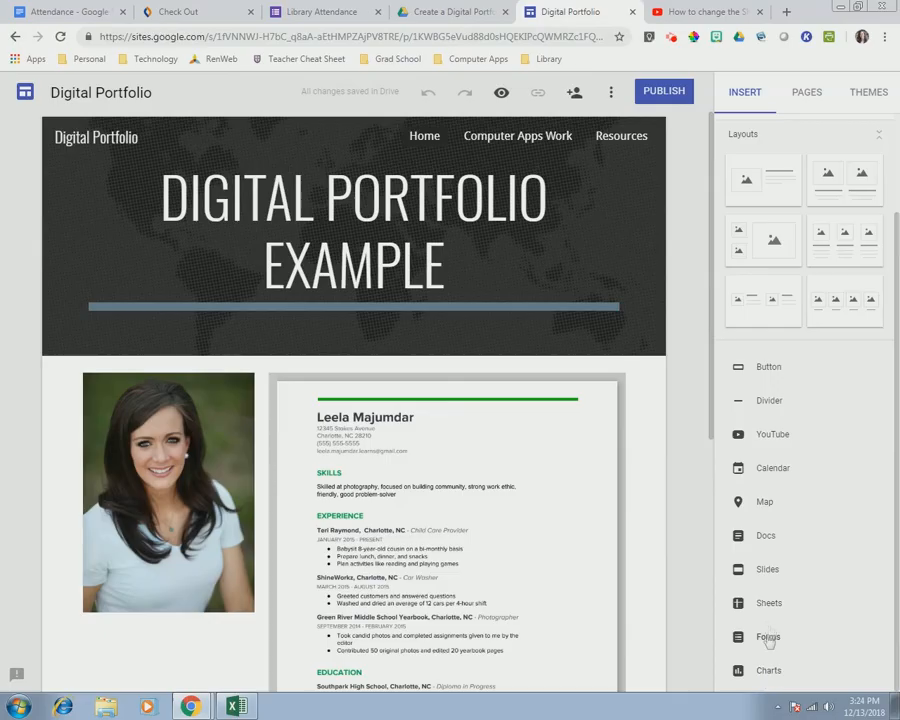
scroll(533, 480, down, 5)
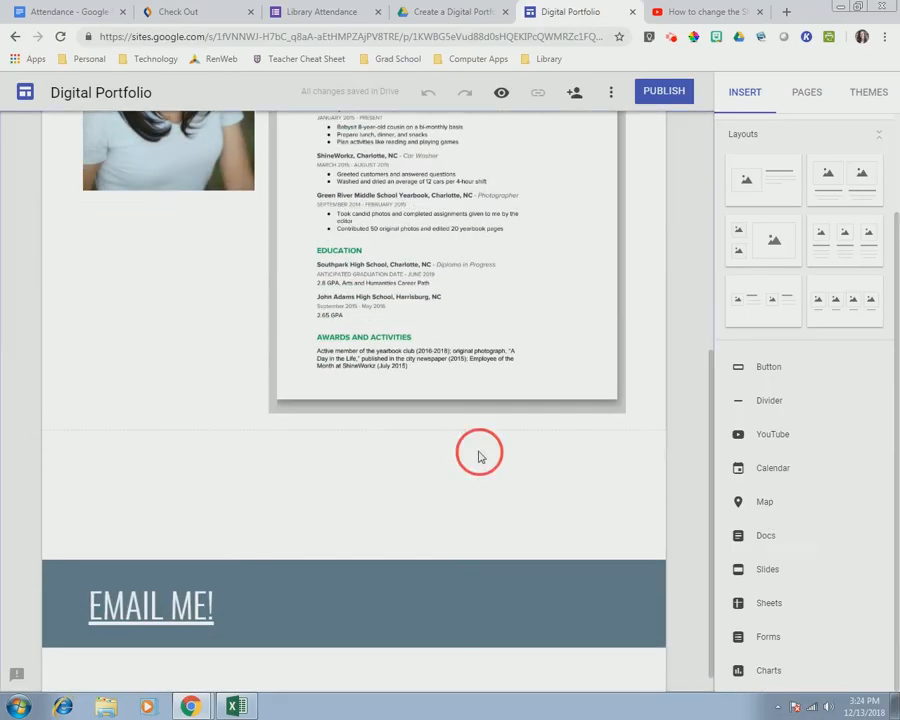
click(720, 404)
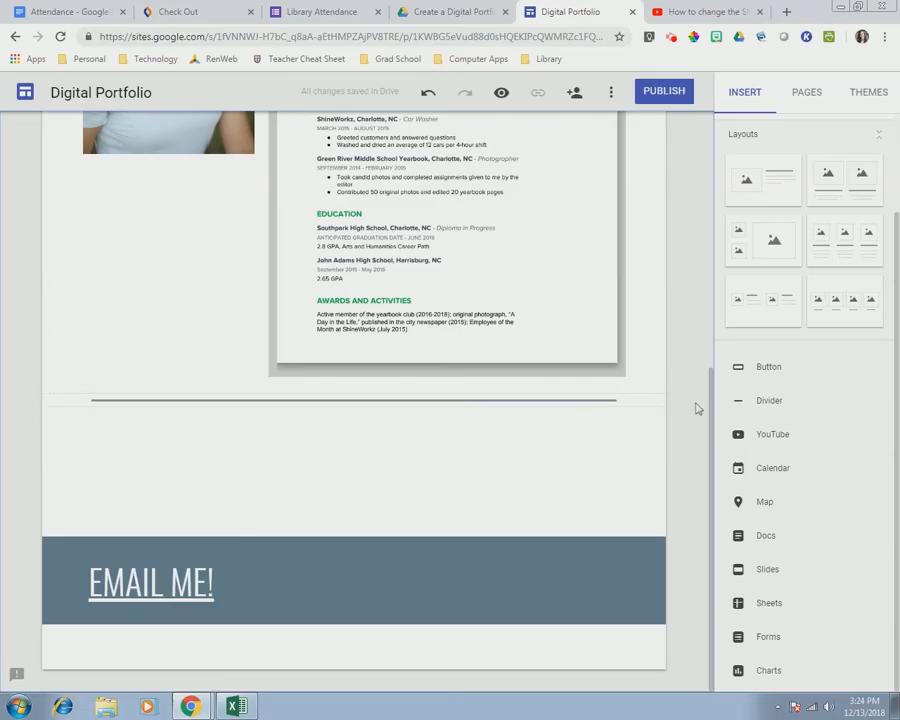
key(ctrl+z)
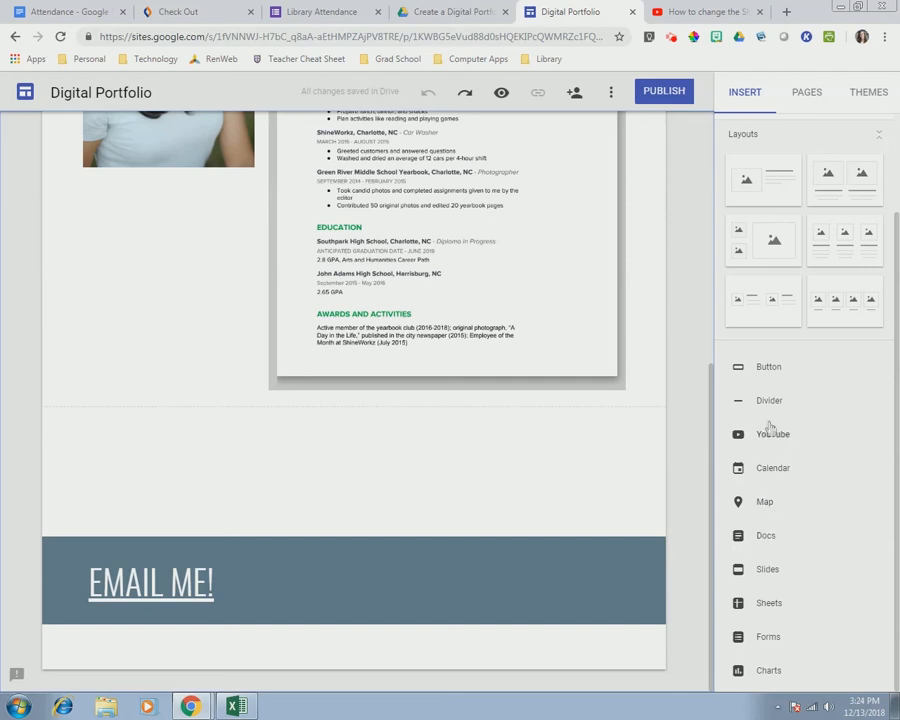
scroll(777, 483, up, 2)
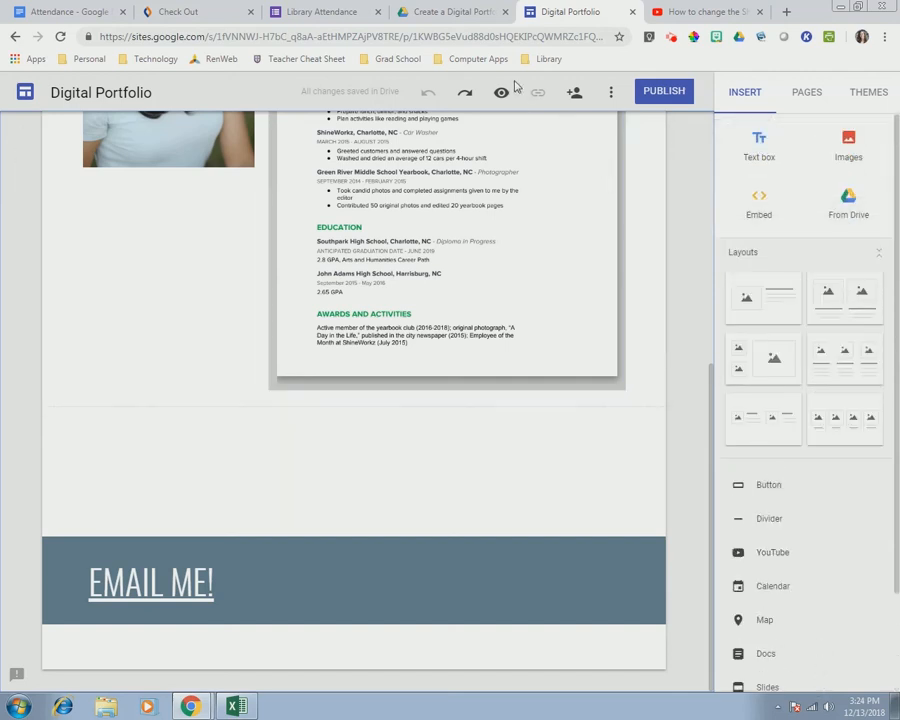
click(429, 93)
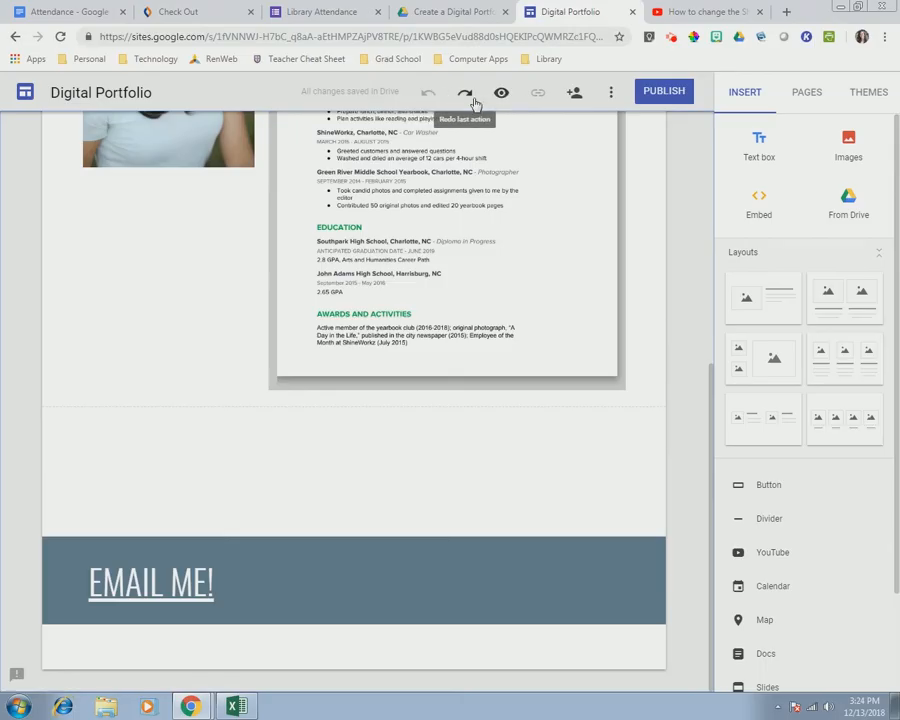
click(612, 93)
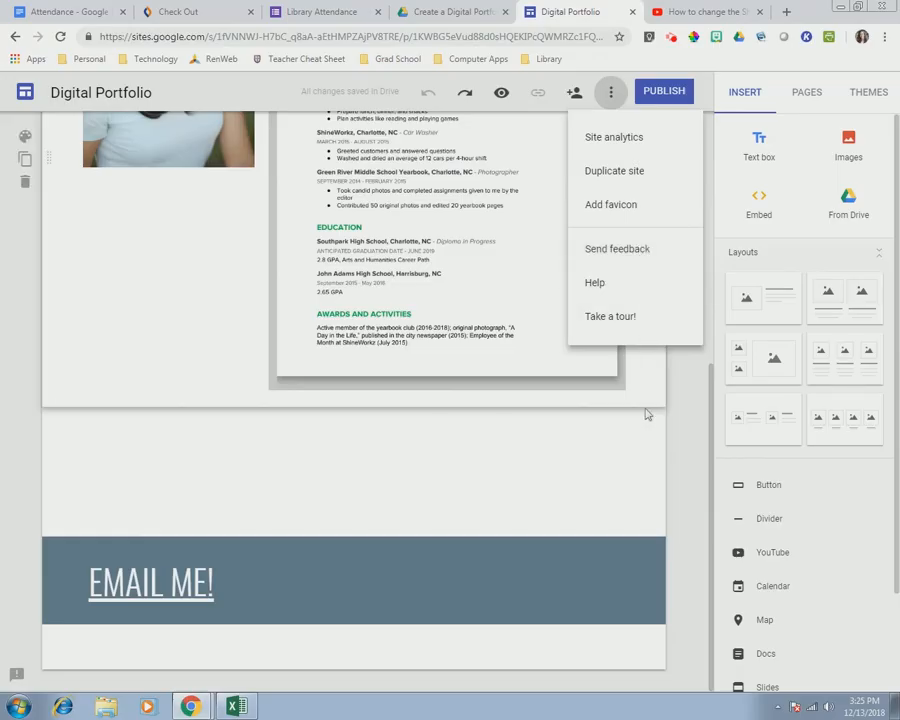
- Start publishing with a custom portfolio web address, then open the who-can-view settings
click(688, 418)
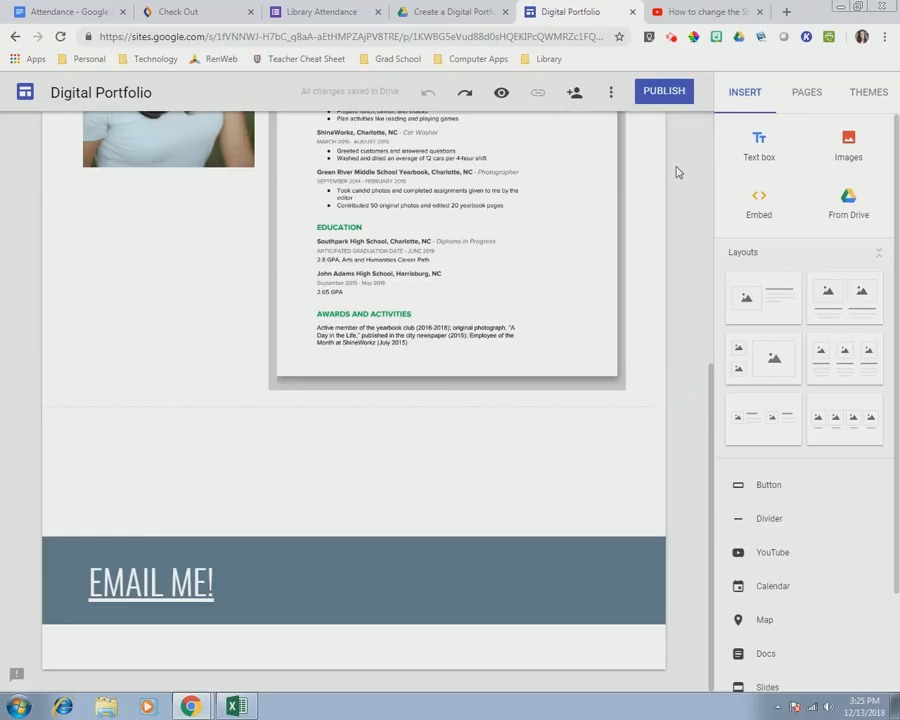
click(661, 91)
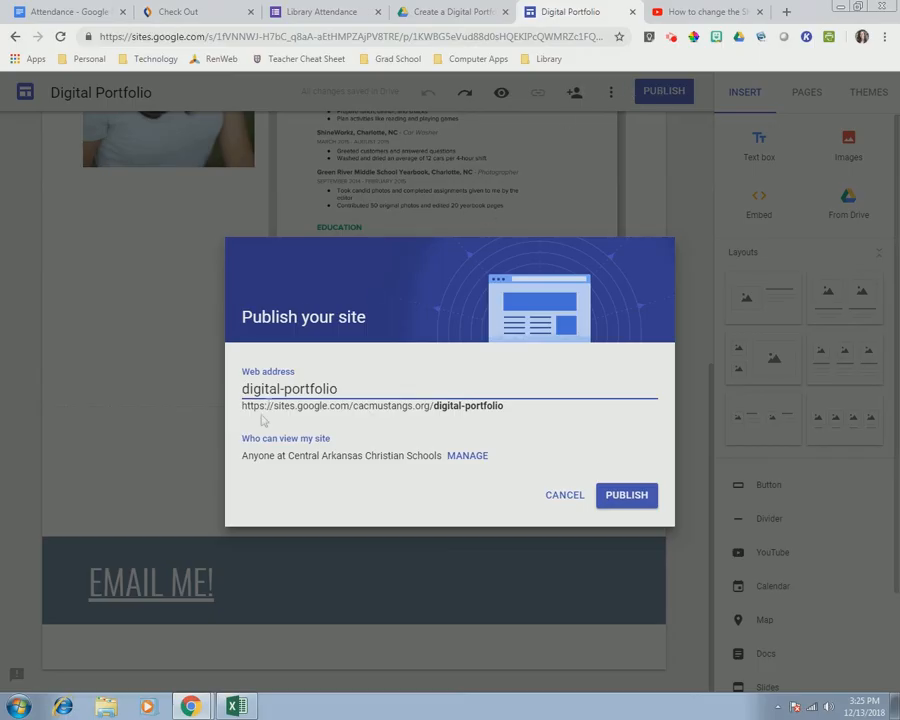
key(ctrl+a)
key(BackSpace)
text(northen-)
key(BackSpace)
text(port)
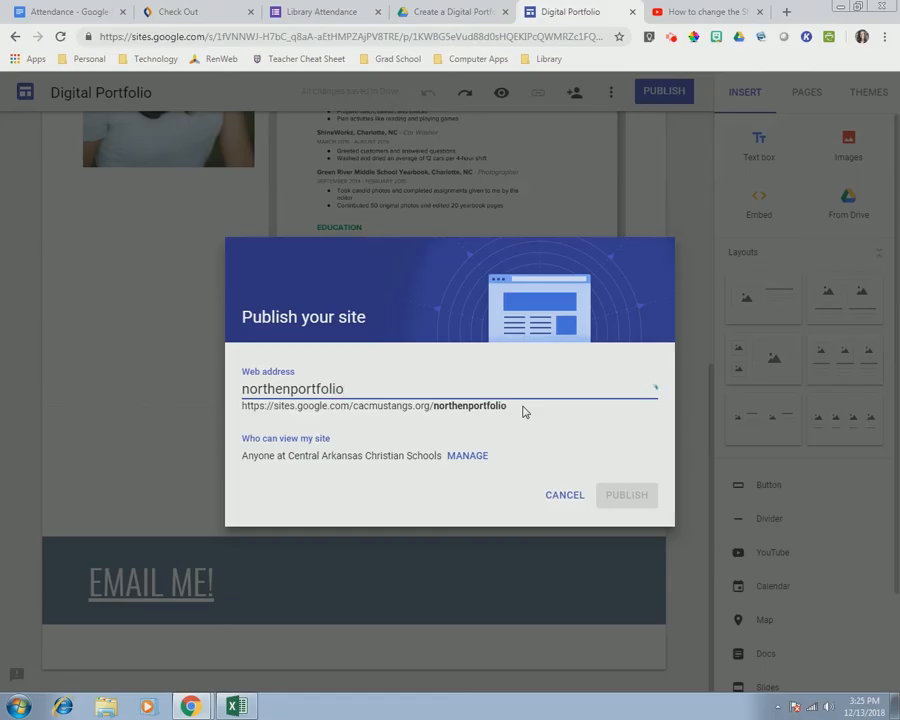
click(476, 455)
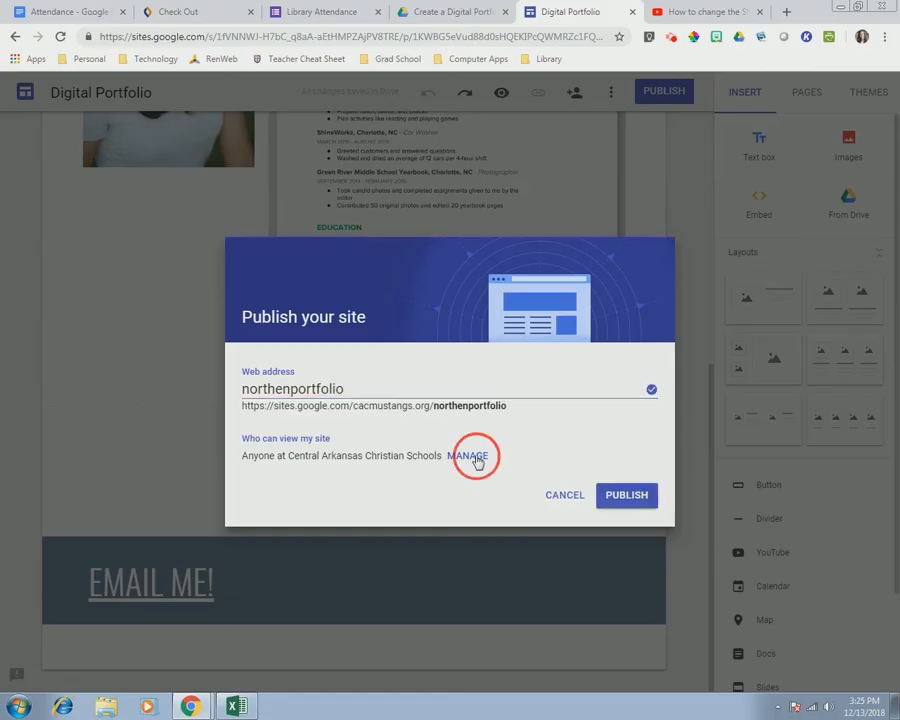
- Set the published site to 'Specific people can view', inviting nobody, and return to publishing
right_click(476, 455)
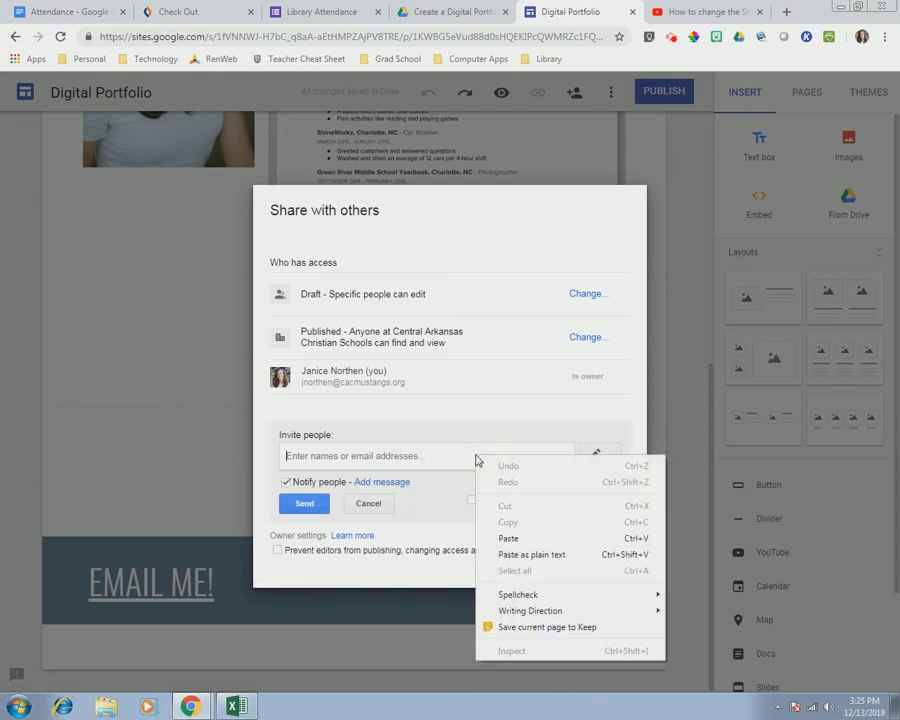
click(450, 376)
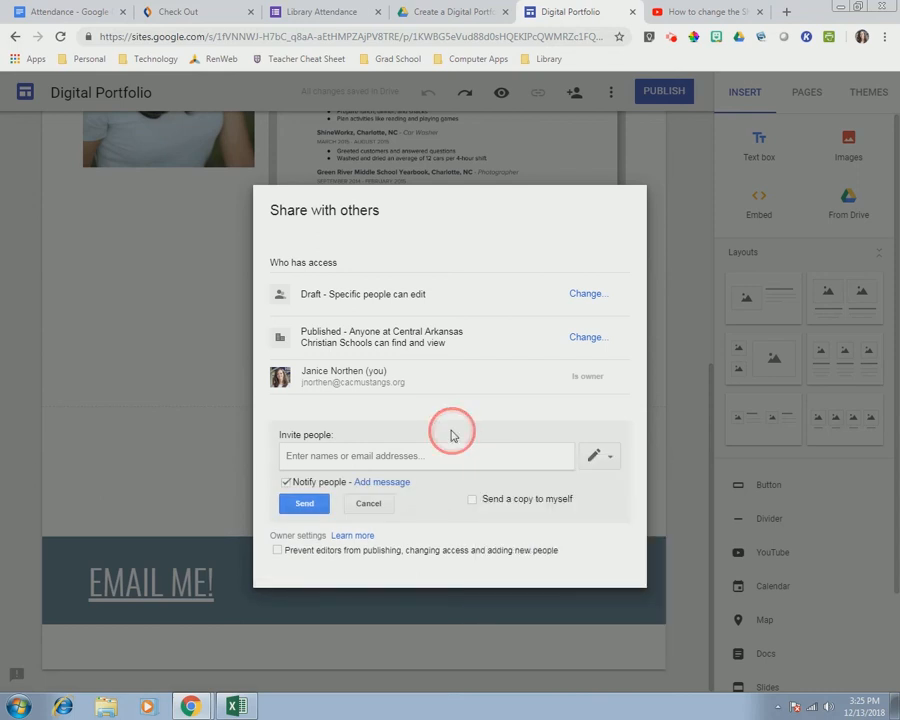
click(590, 339)
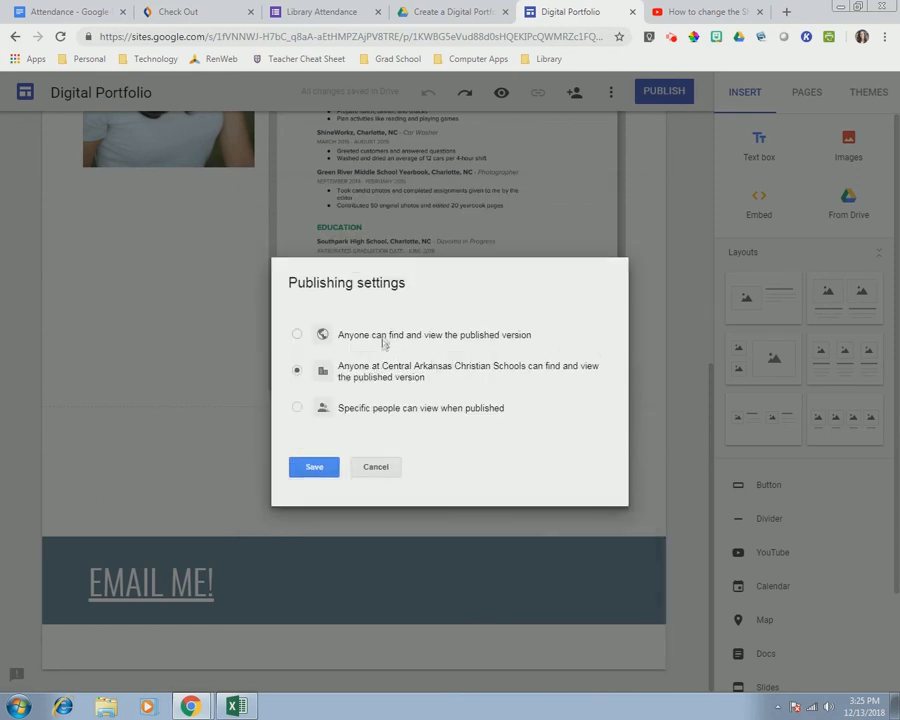
click(308, 472)
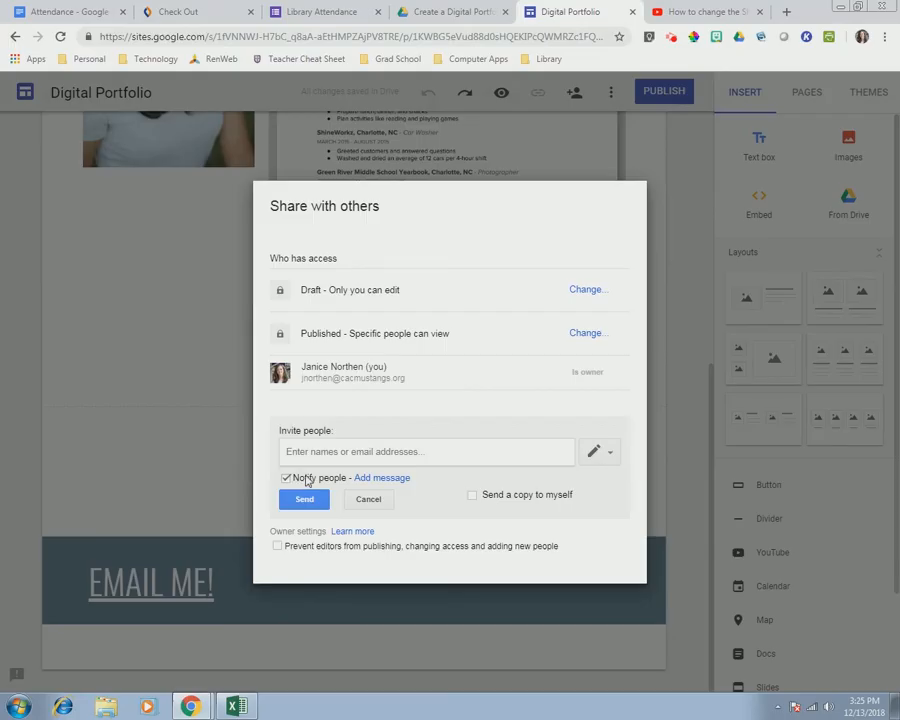
click(305, 450)
click(360, 500)
click(297, 535)
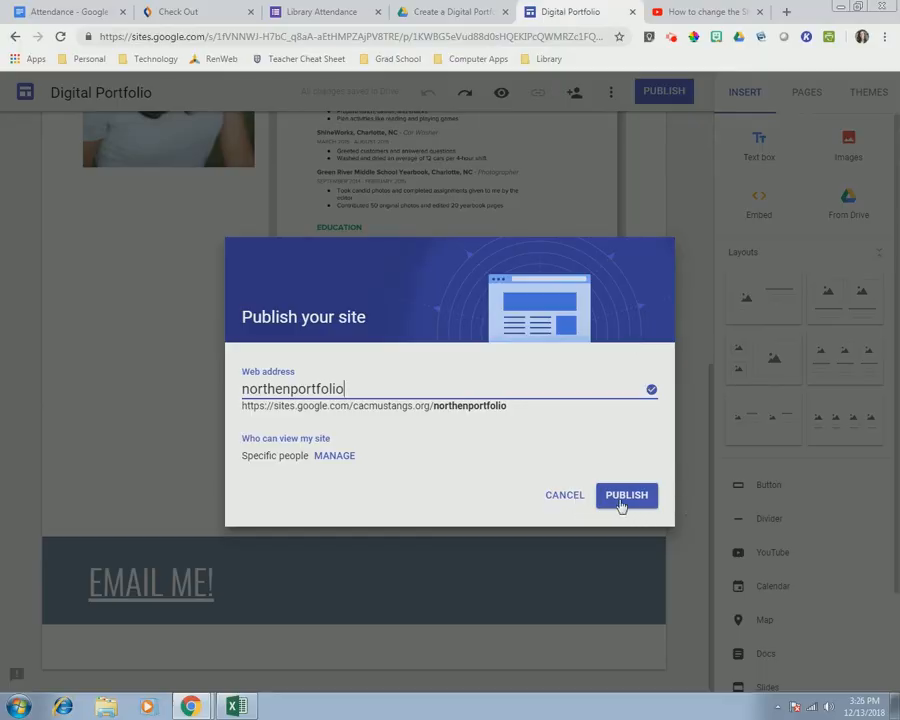
- Publish the Digital Portfolio site and open the live version
click(621, 496)
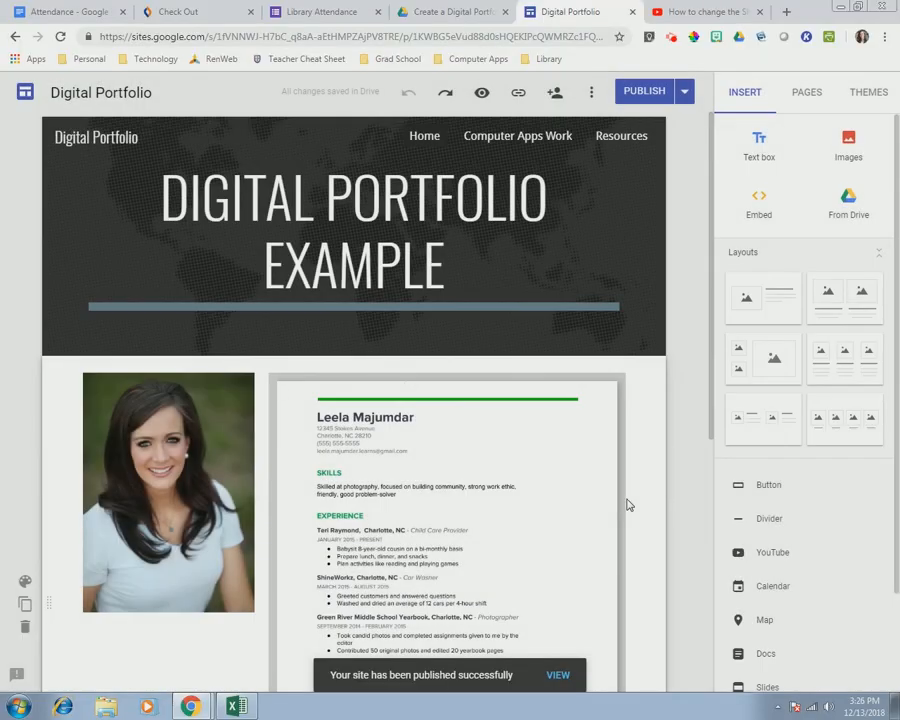
click(558, 676)
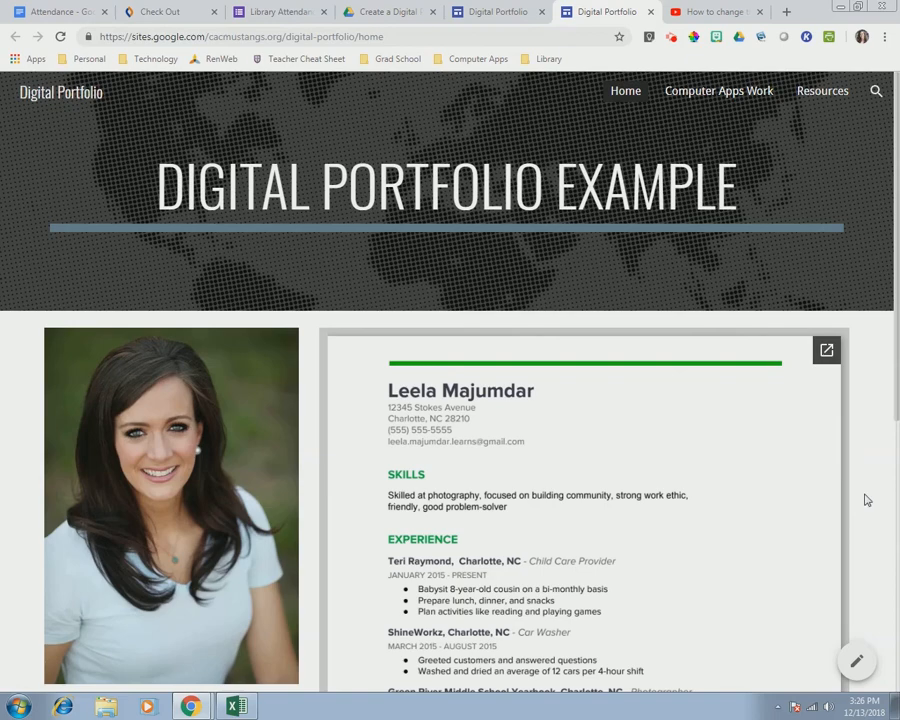
scroll(862, 497, down, 5)
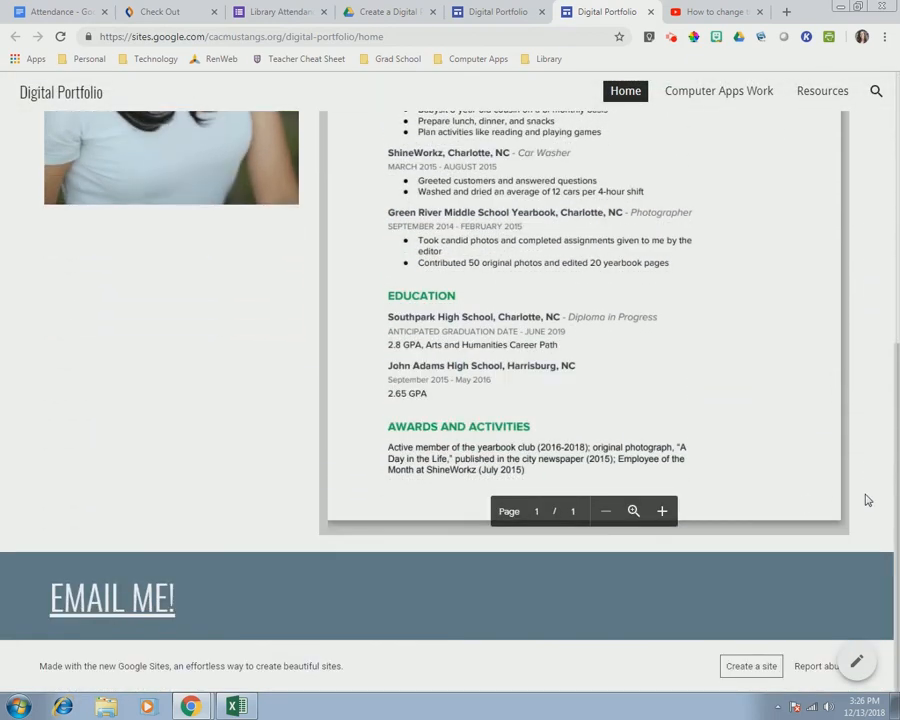
- Test the EMAIL ME! link, then exit the Outlook setup wizard and close the email tab
click(98, 598)
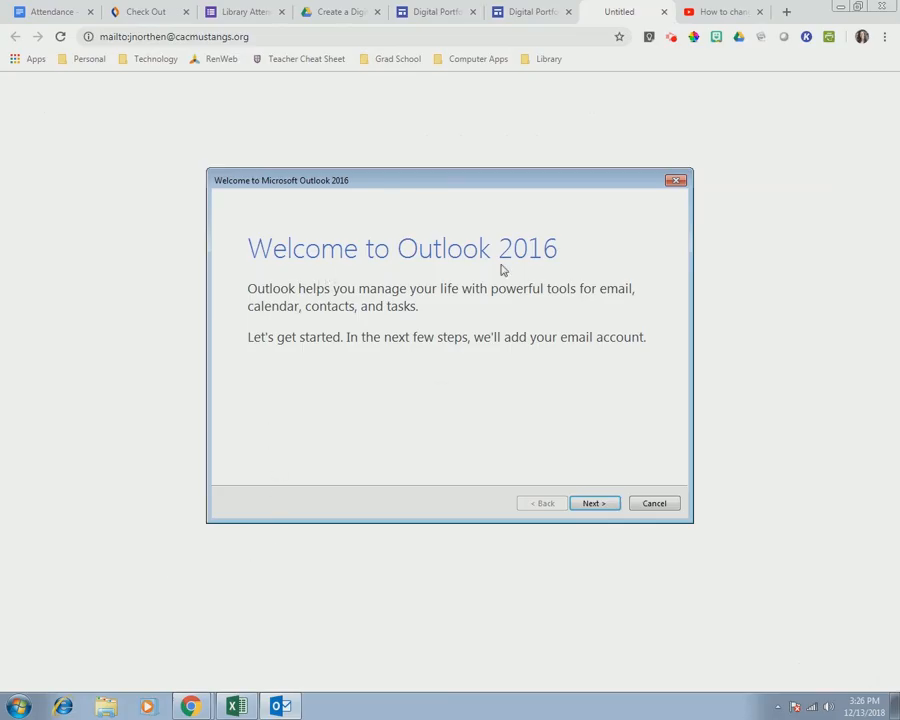
click(676, 181)
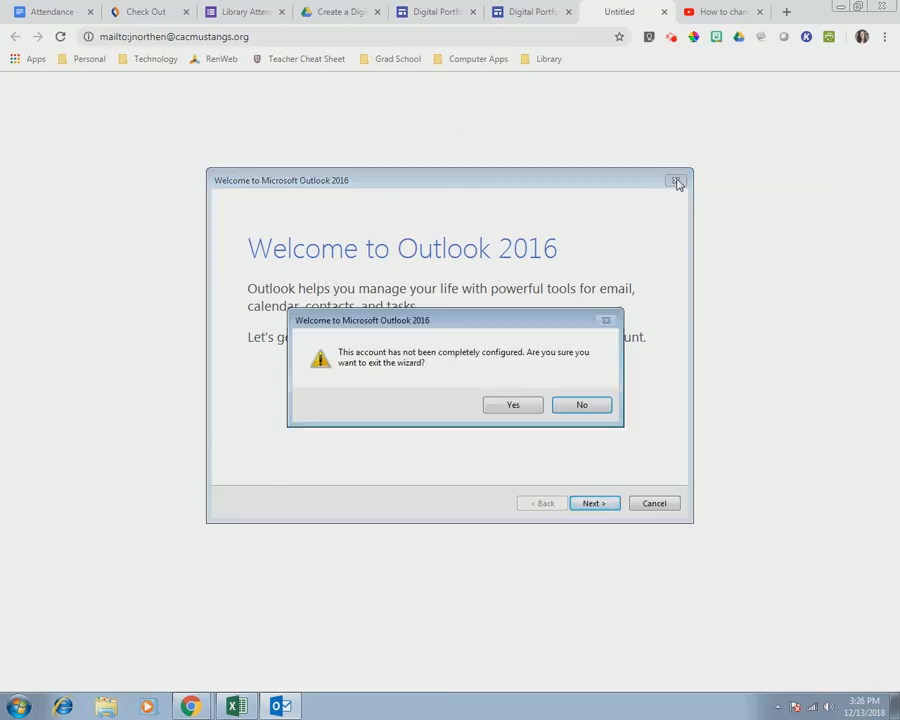
click(513, 405)
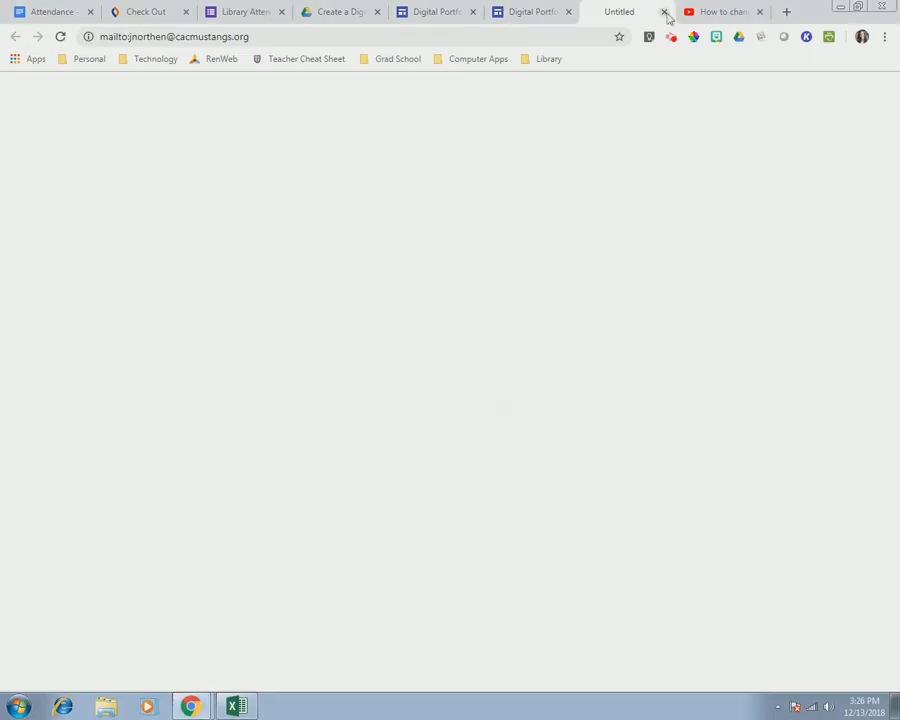
click(664, 11)
scroll(780, 340, up, 10)
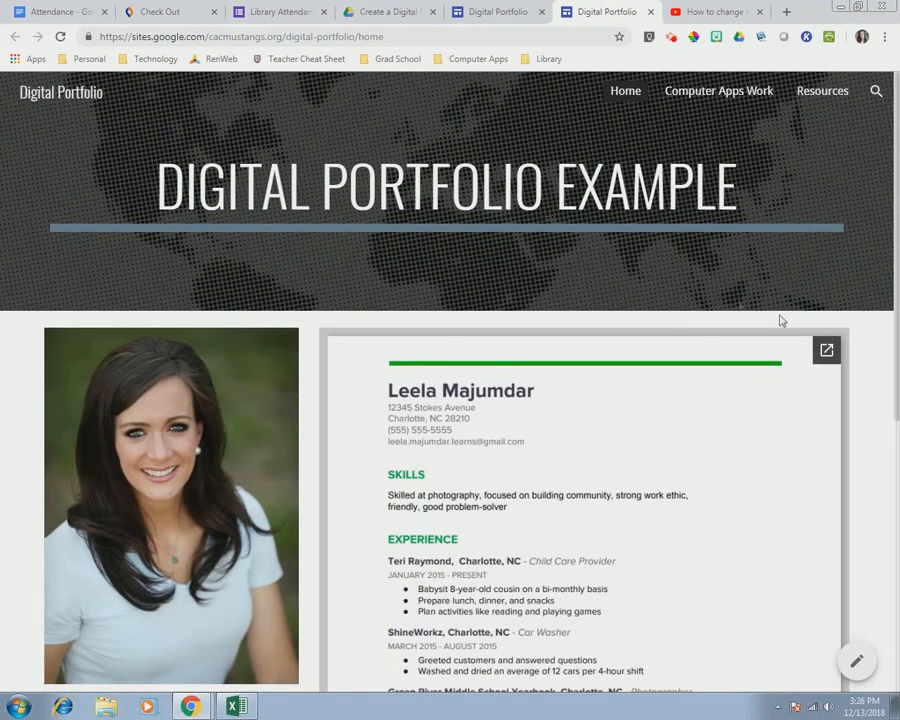
- On the live Computer Apps Work page, click through the story slideshow (Walk, anaconda, run away) and restart it
click(720, 92)
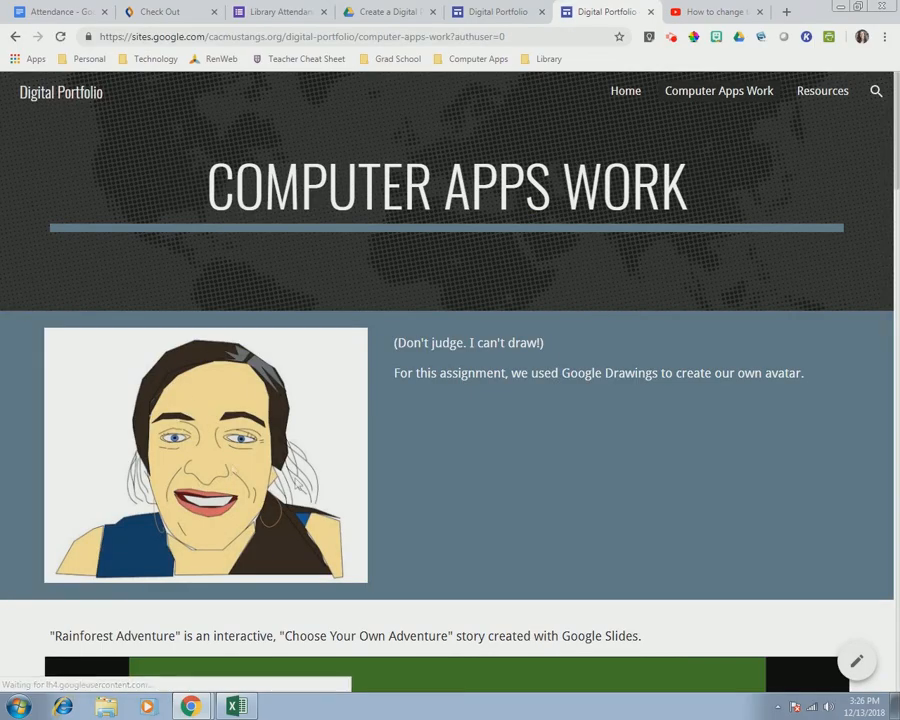
scroll(598, 356, down, 2)
scroll(598, 356, down, 4)
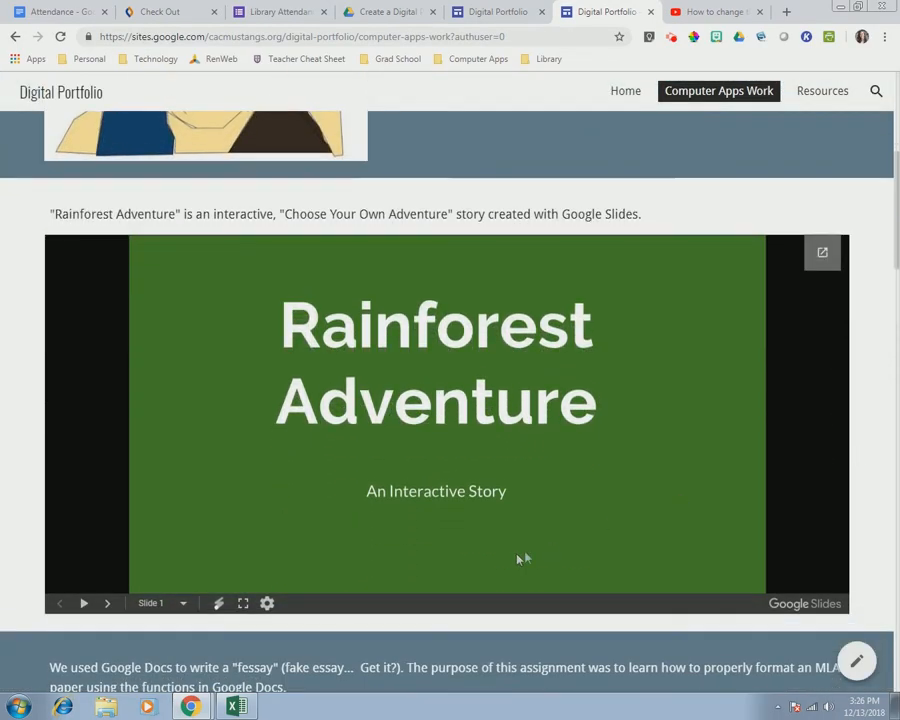
click(107, 603)
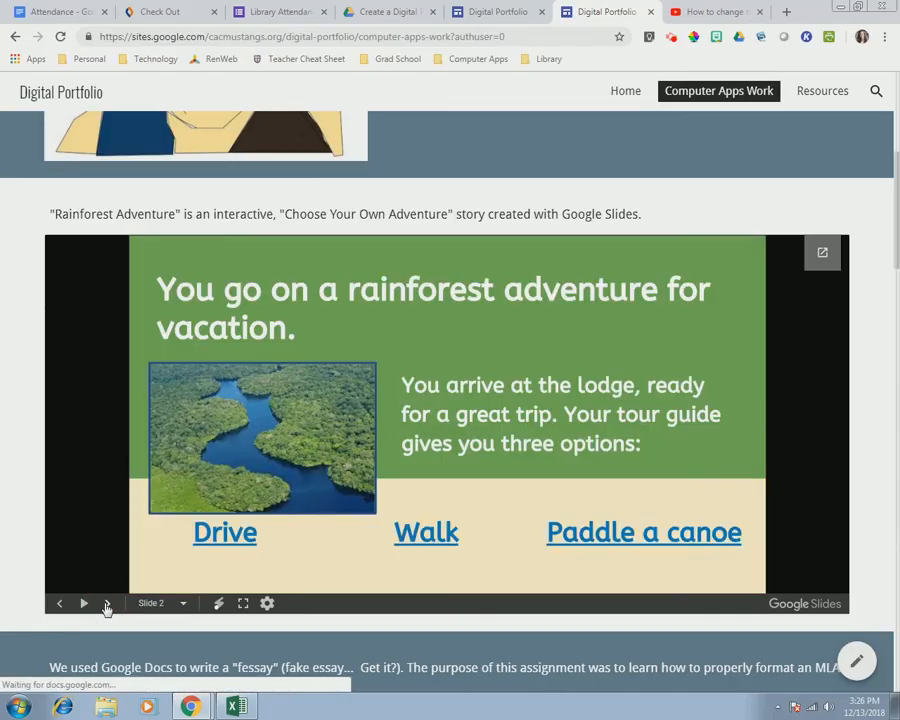
click(405, 532)
click(521, 530)
click(299, 545)
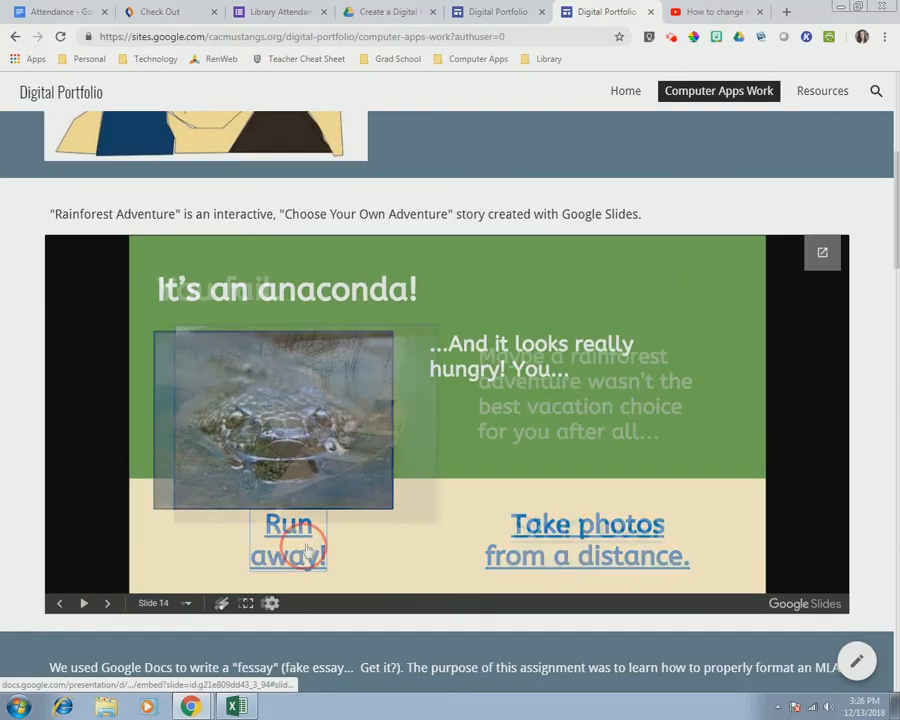
click(546, 532)
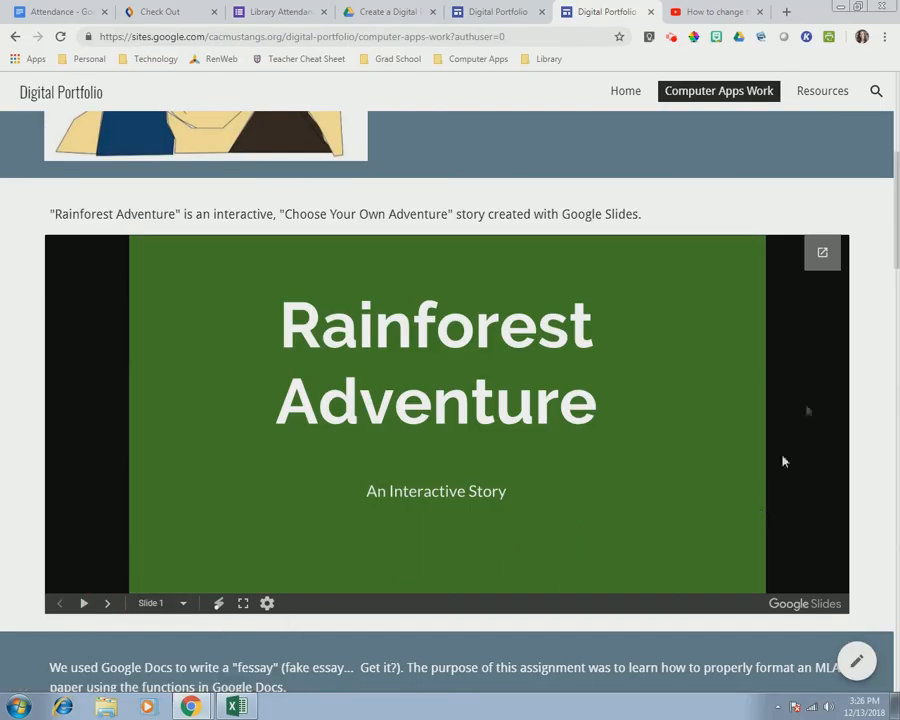
- Scroll through the Docs, Forms and Sheets embeds and check the sheet's linked doc
scroll(723, 388, down, 5)
scroll(405, 417, down, 15)
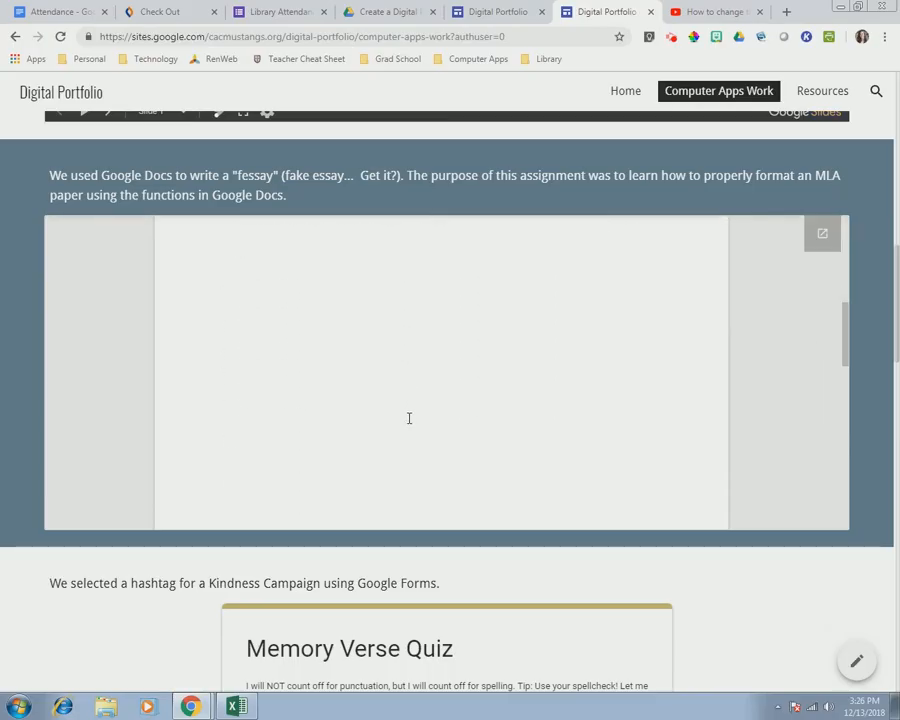
scroll(822, 605, down, 6)
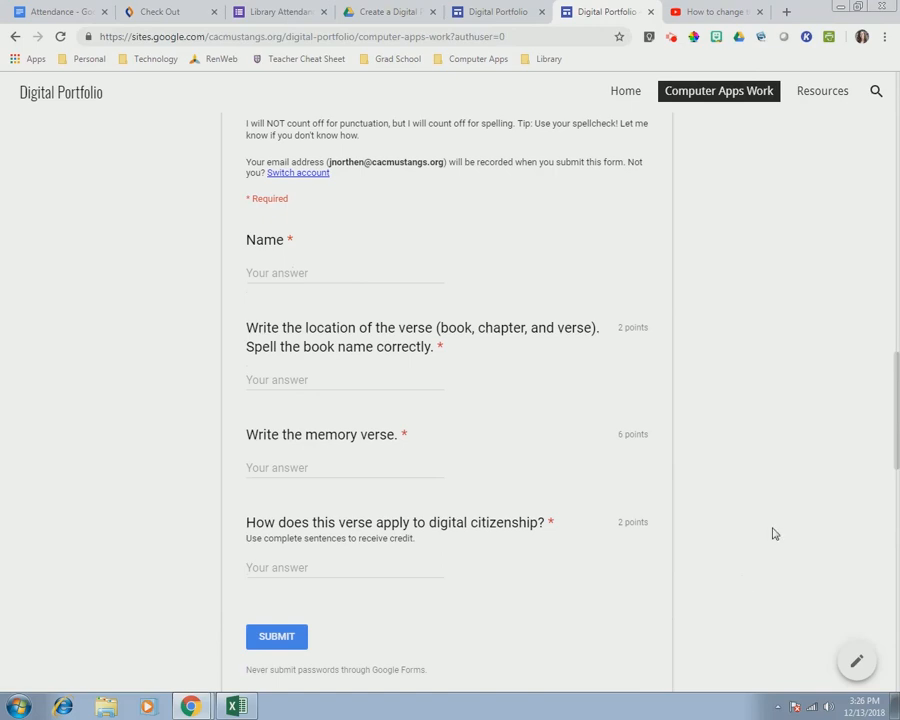
scroll(773, 528, down, 8)
scroll(773, 523, up, 3)
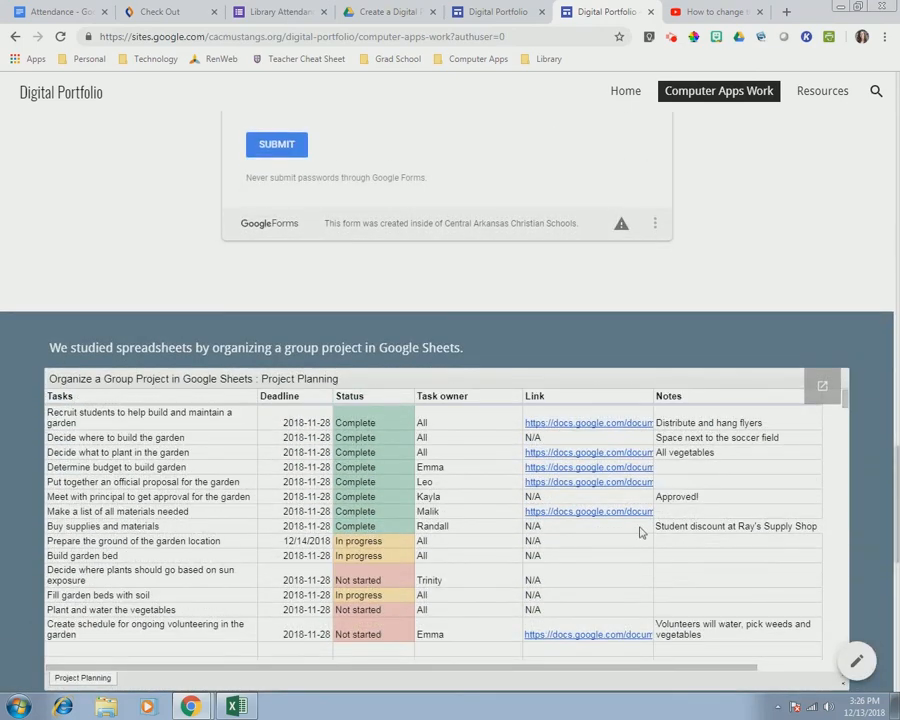
click(624, 516)
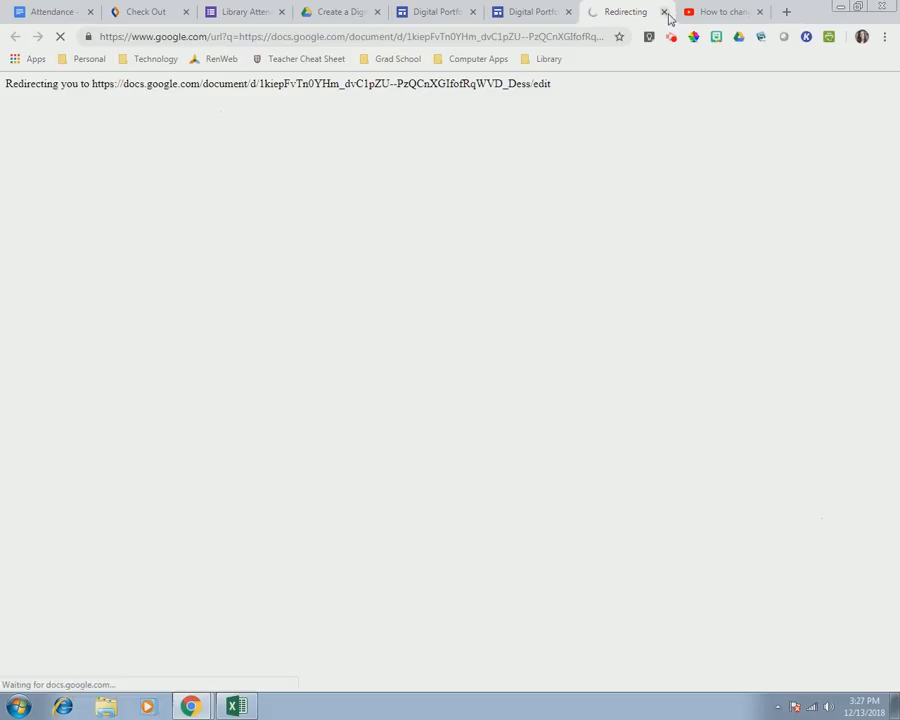
click(665, 12)
- Play and pause the embedded Screencastify tutorial video, then go to the Resources page
scroll(876, 458, down, 5)
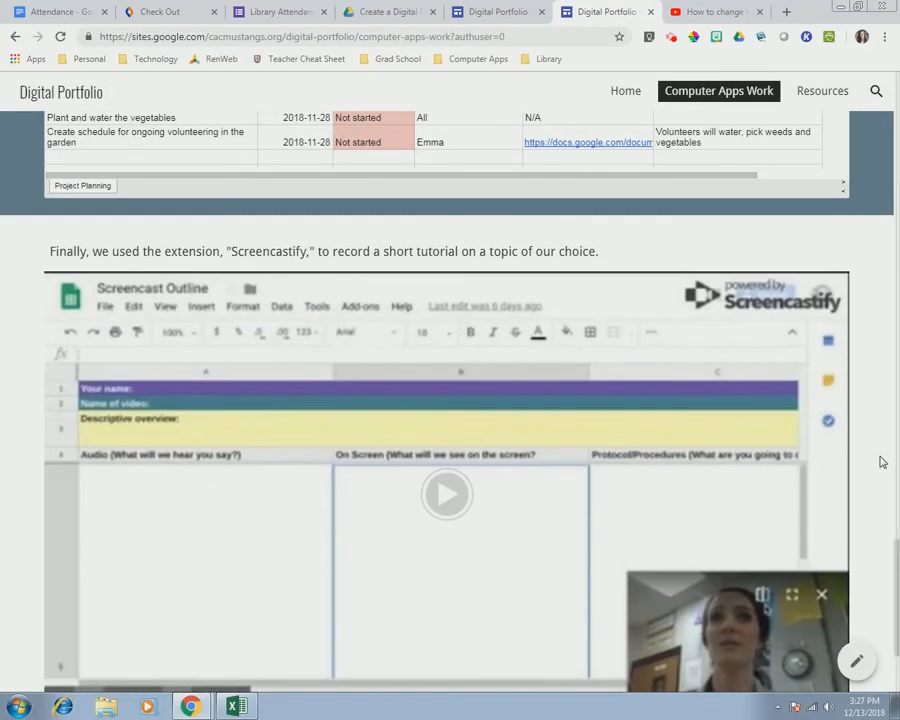
scroll(880, 462, down, 1)
click(430, 418)
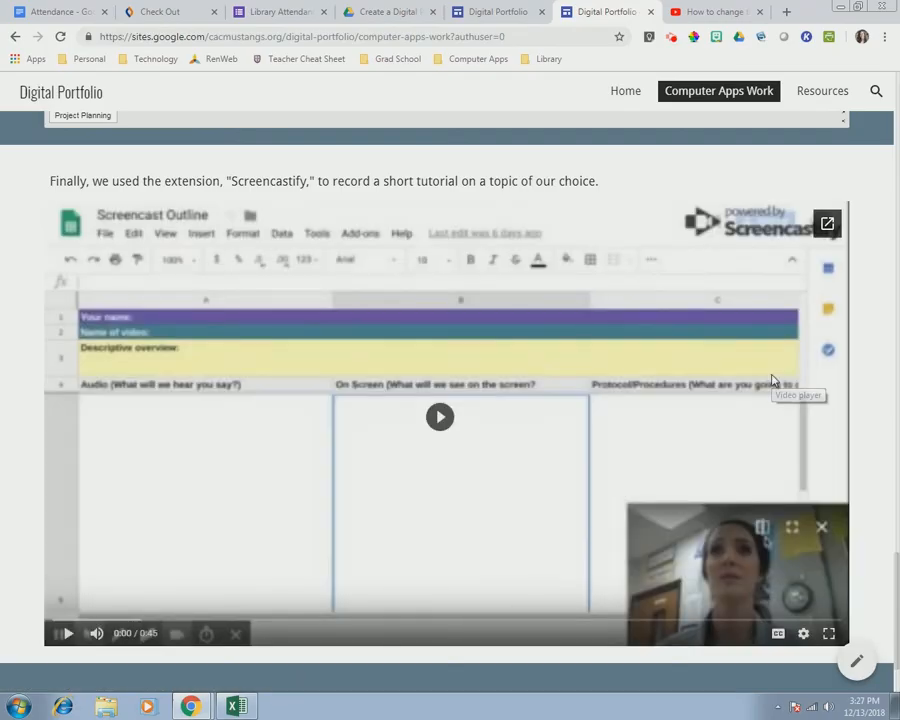
click(440, 417)
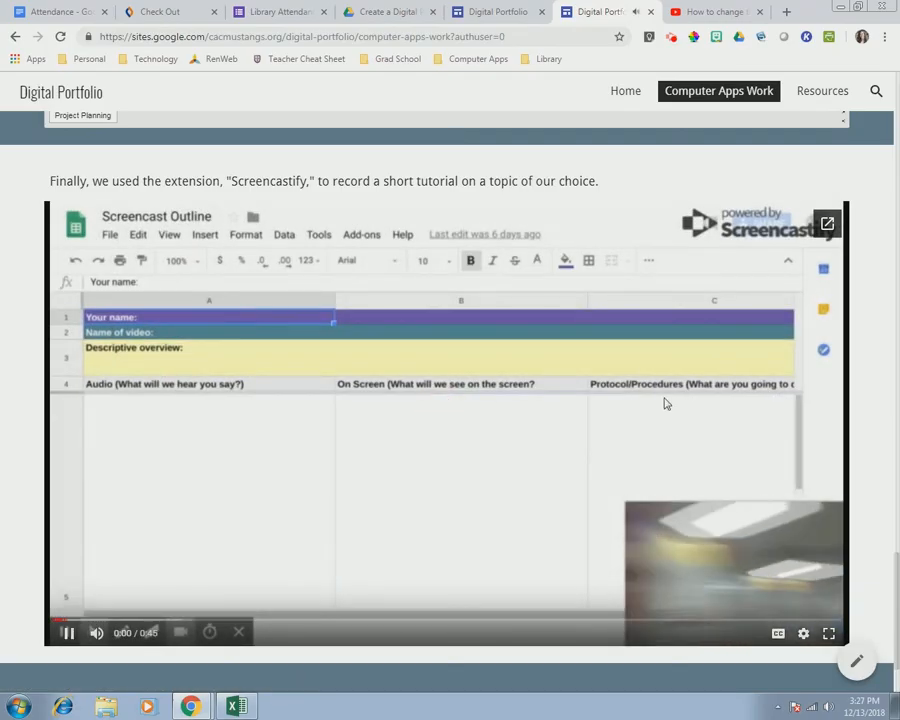
click(68, 636)
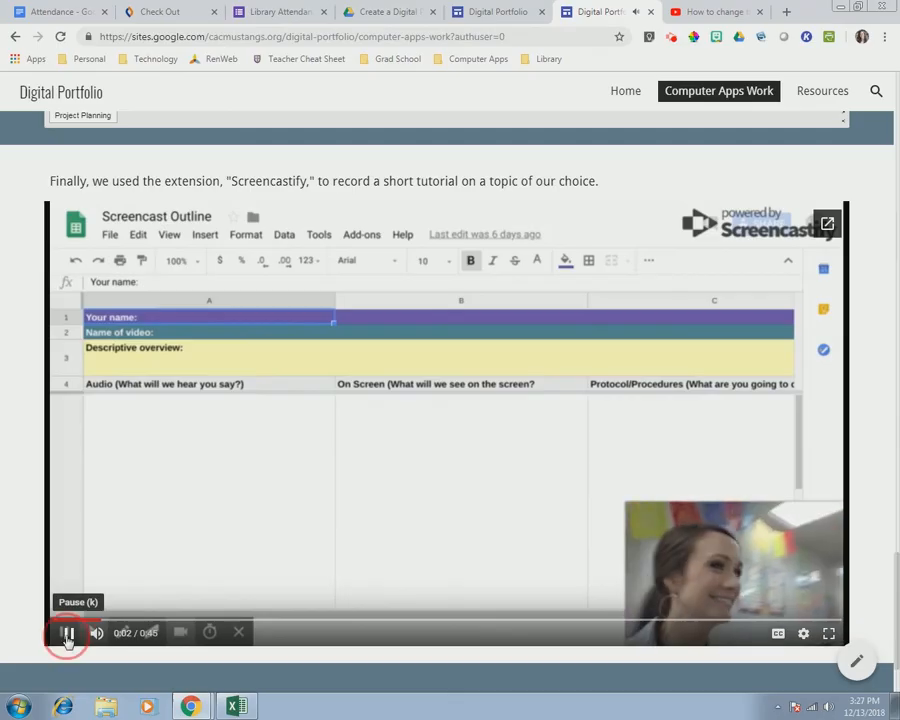
scroll(418, 378, up, 15)
click(813, 93)
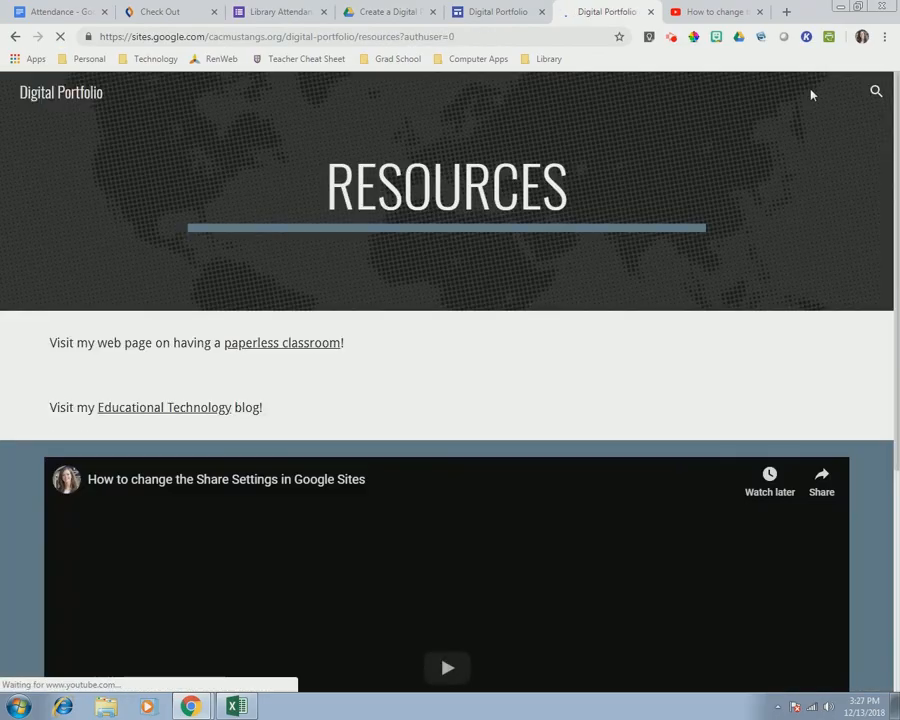
- Check the paperless classroom and Educational Technology blog links on Resources, closing each tab
click(278, 343)
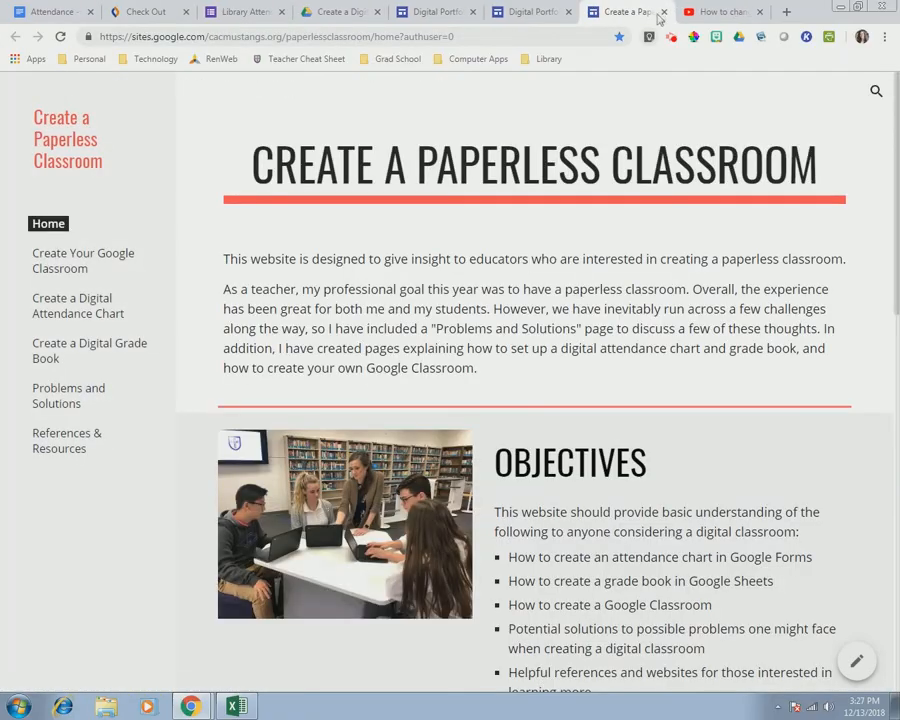
click(661, 12)
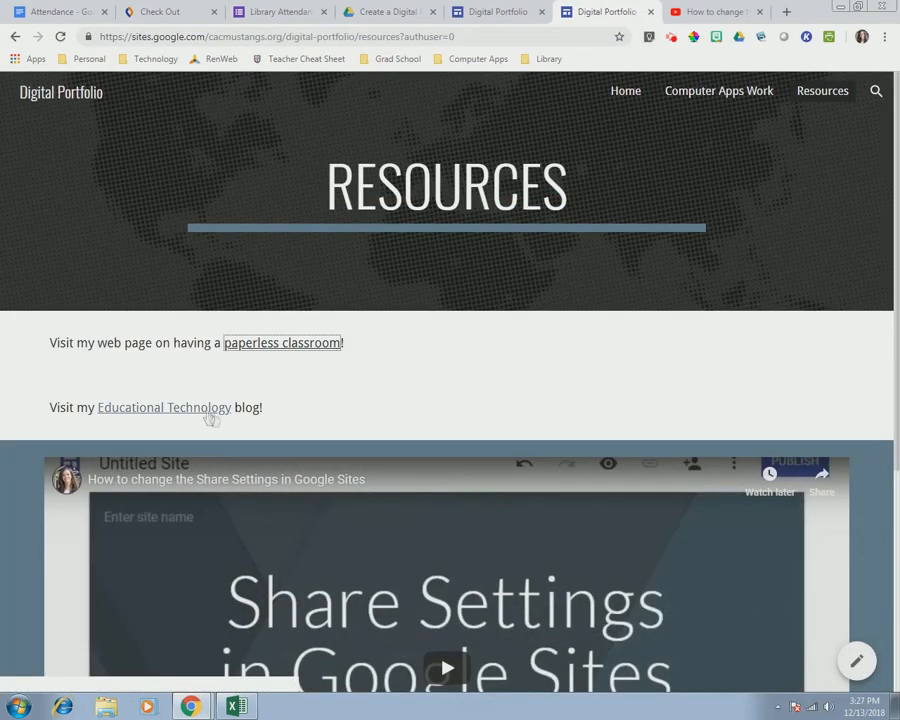
click(205, 410)
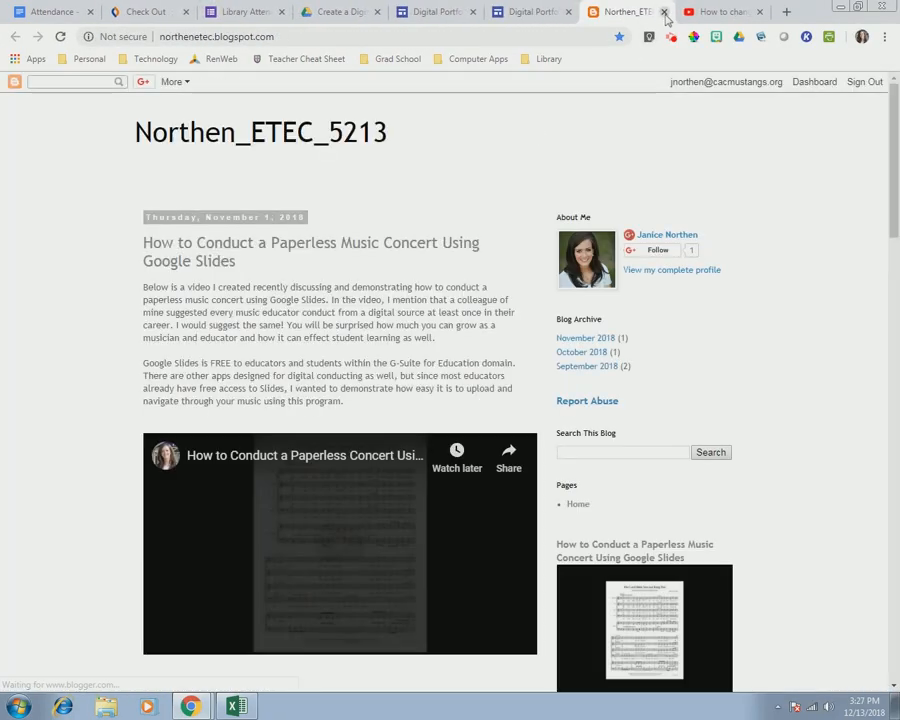
click(665, 12)
- Play and pause the embedded share settings YouTube video
scroll(592, 426, down, 4)
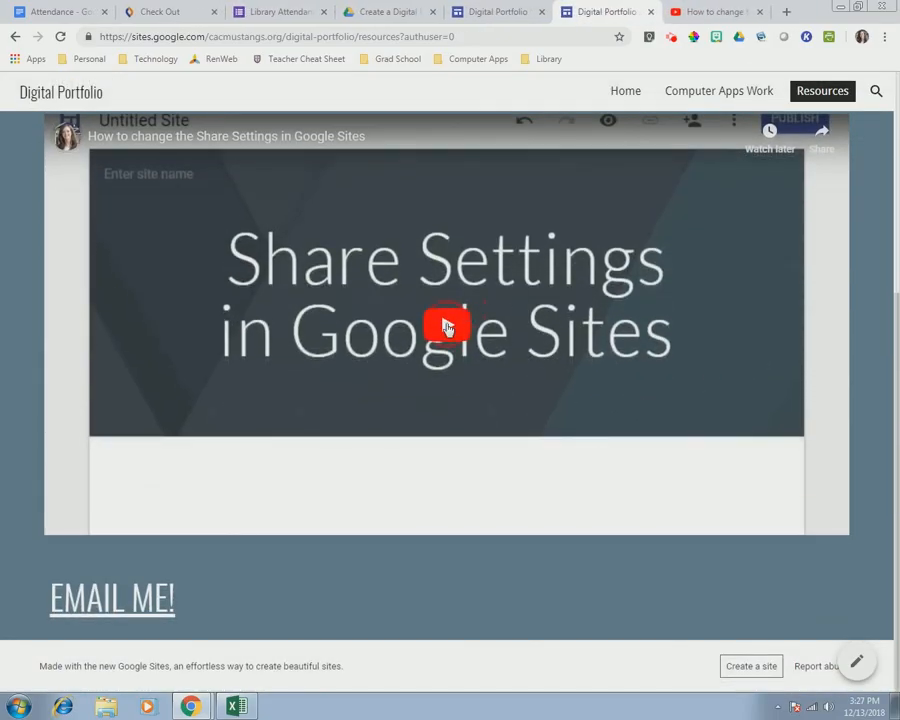
click(447, 328)
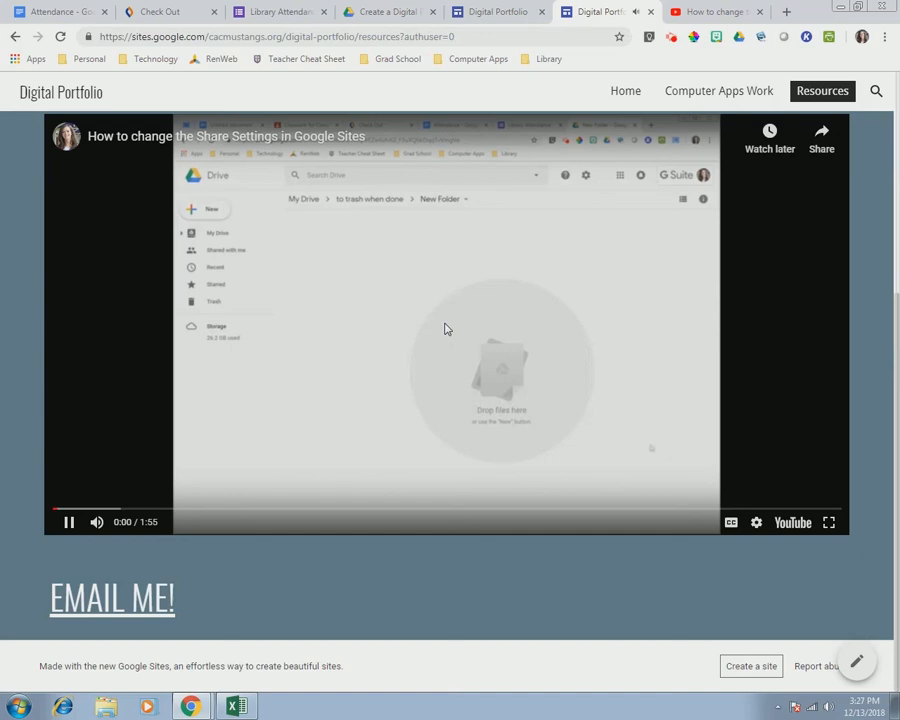
click(69, 522)
- Review the live Home page, then close the published portfolio site
scroll(517, 272, up, 3)
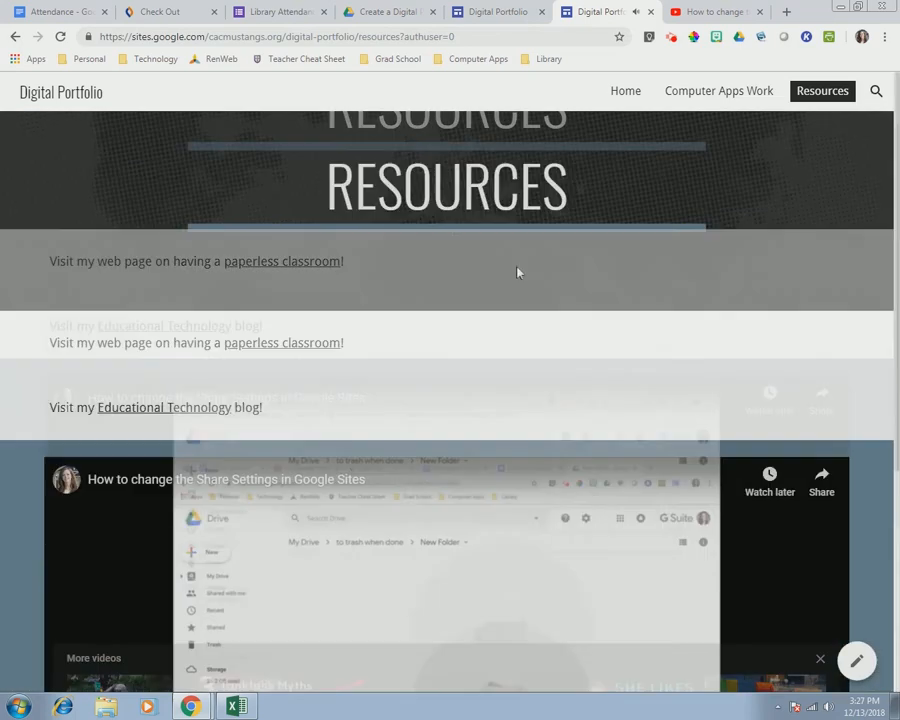
click(624, 93)
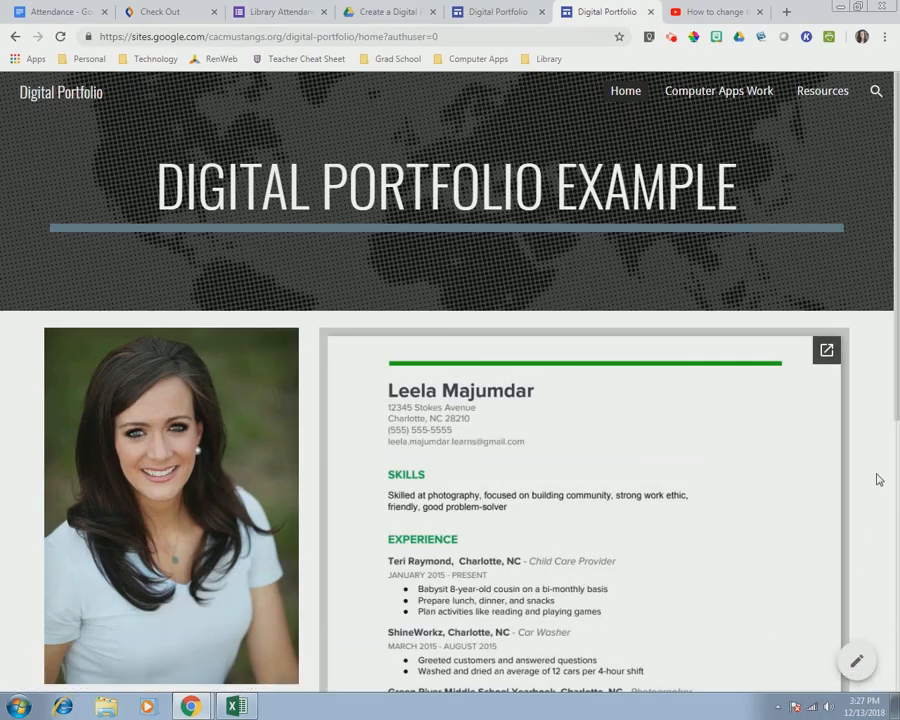
scroll(878, 480, down, 5)
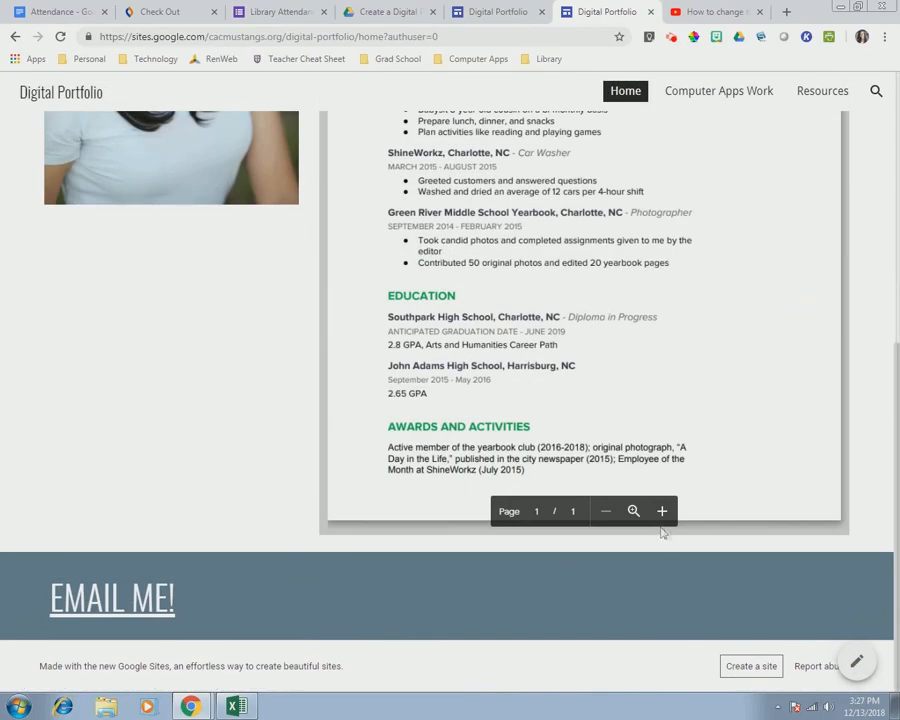
click(651, 12)
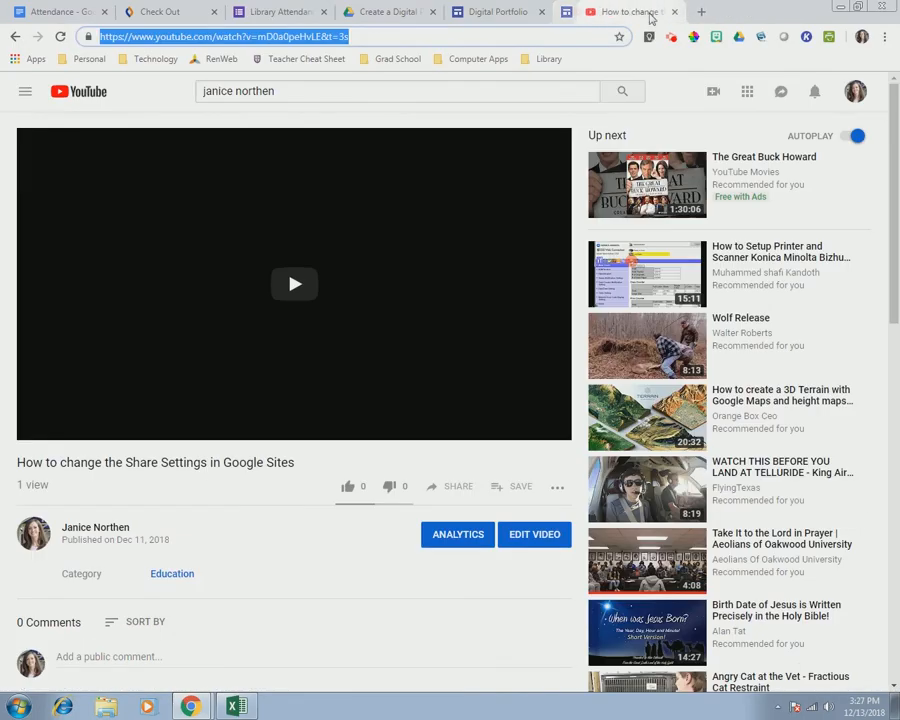
- Switch from the YouTube tab back to the Digital Portfolio editor tab
click(575, 12)
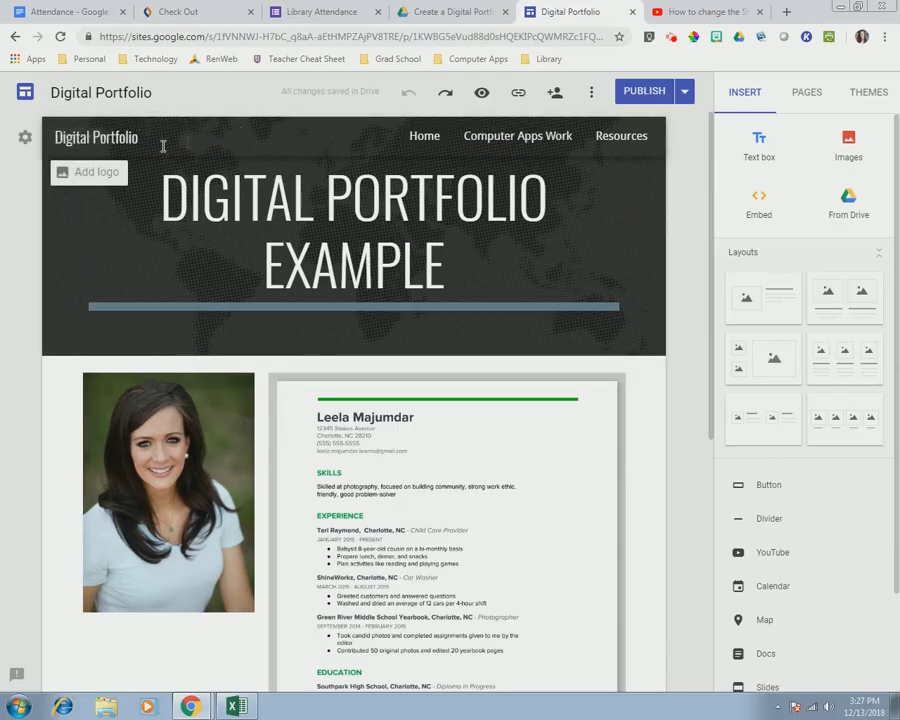
- Switch to side navigation and preview Home, Computer Apps Work and Resources at desktop size
click(25, 141)
click(83, 217)
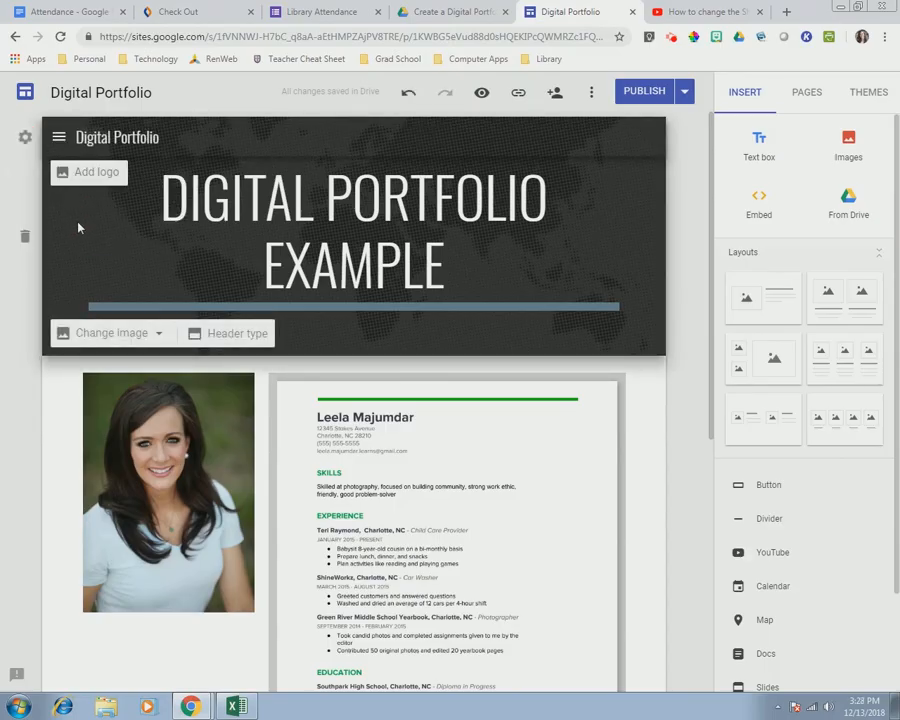
click(481, 92)
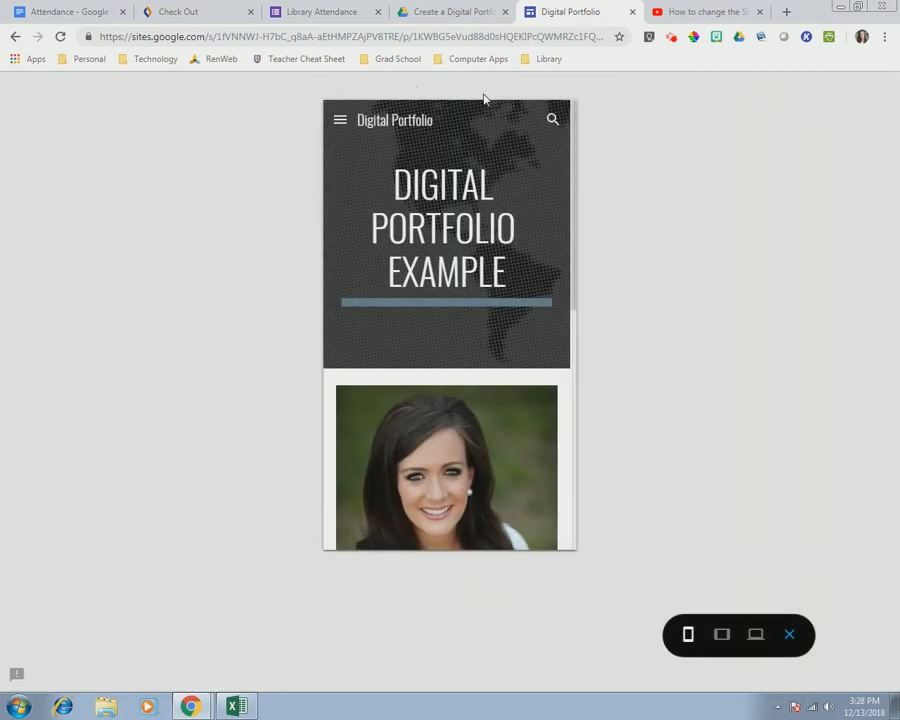
click(755, 634)
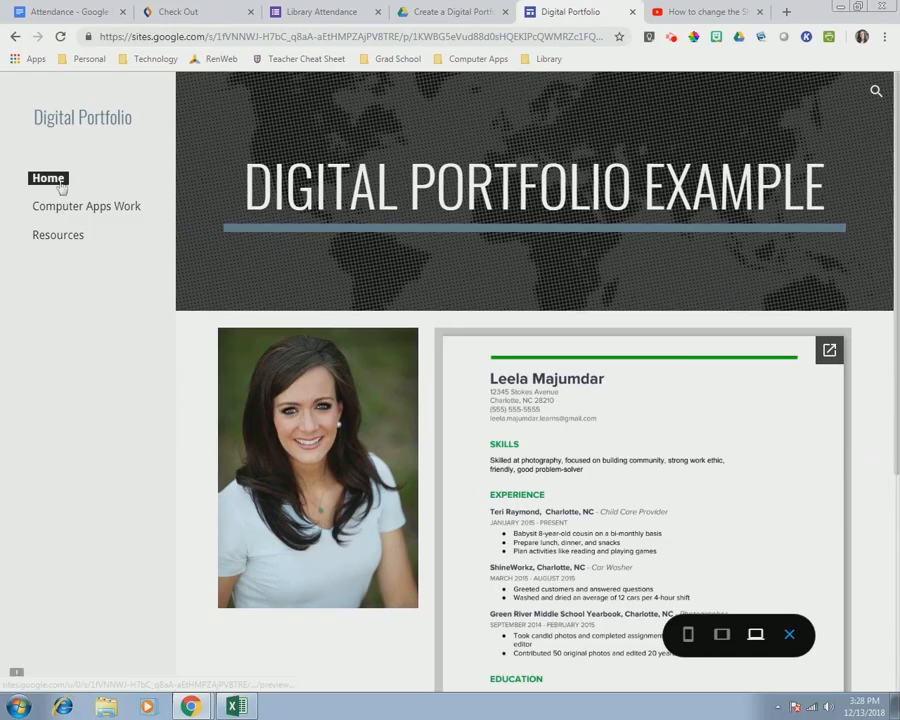
click(44, 208)
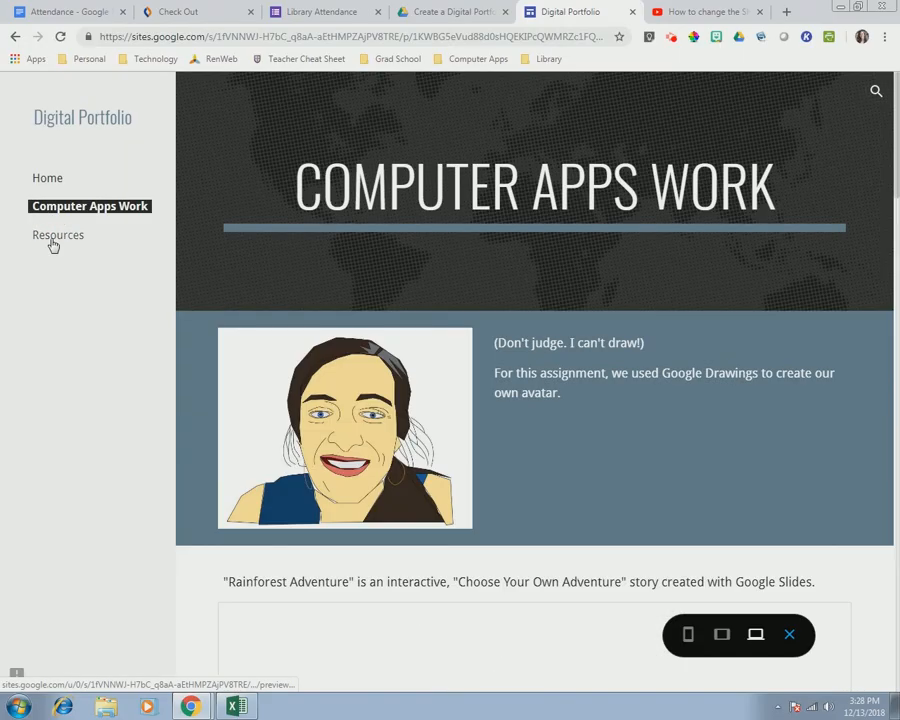
click(52, 240)
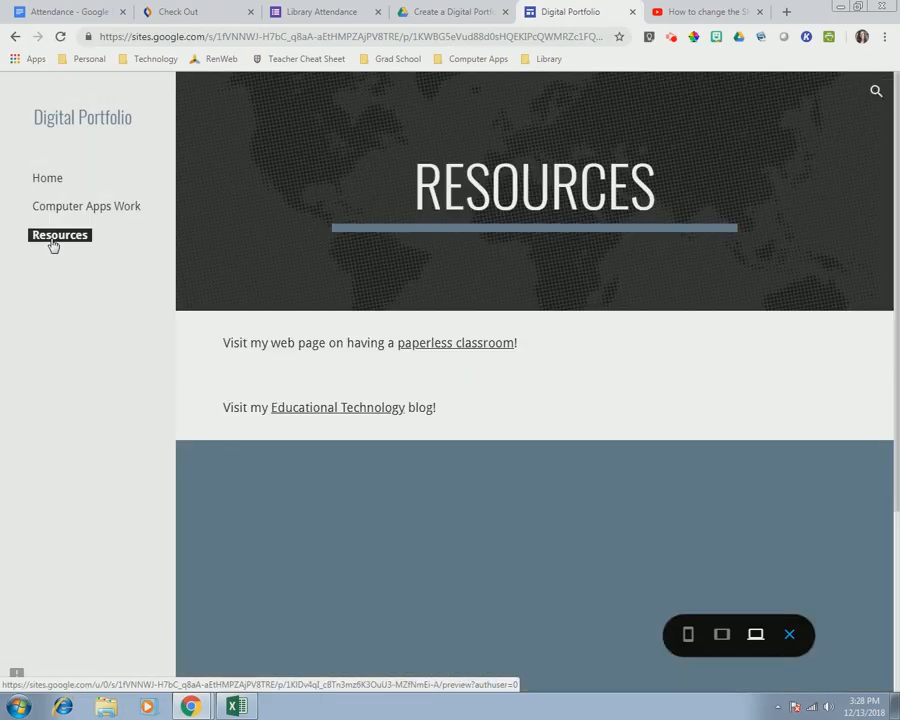